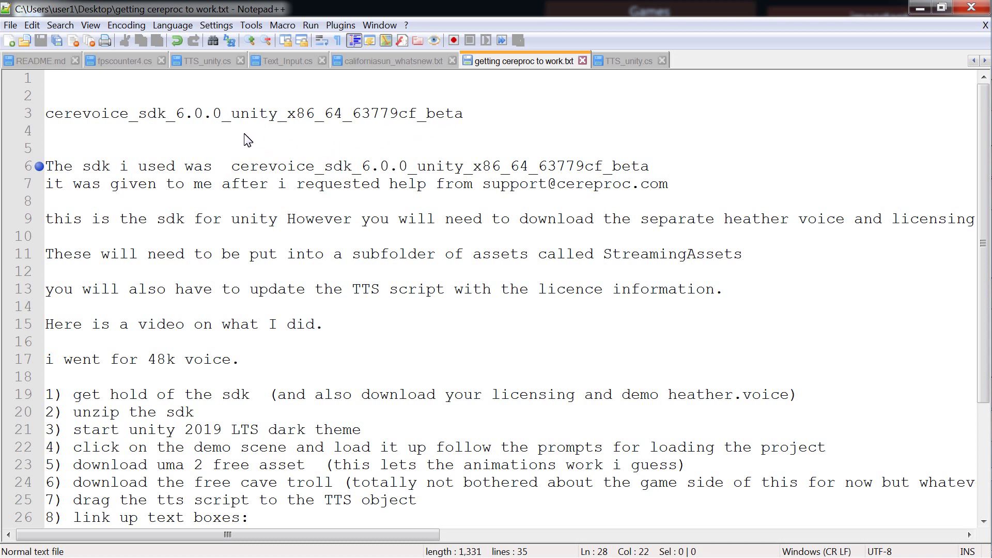
# Examine the SDK package name on the heading line of the setup notes.
pyautogui.moveTo(488, 119); pyautogui.dragTo(50, 114)
pyautogui.click(196, 143)
pyautogui.click(148, 116)
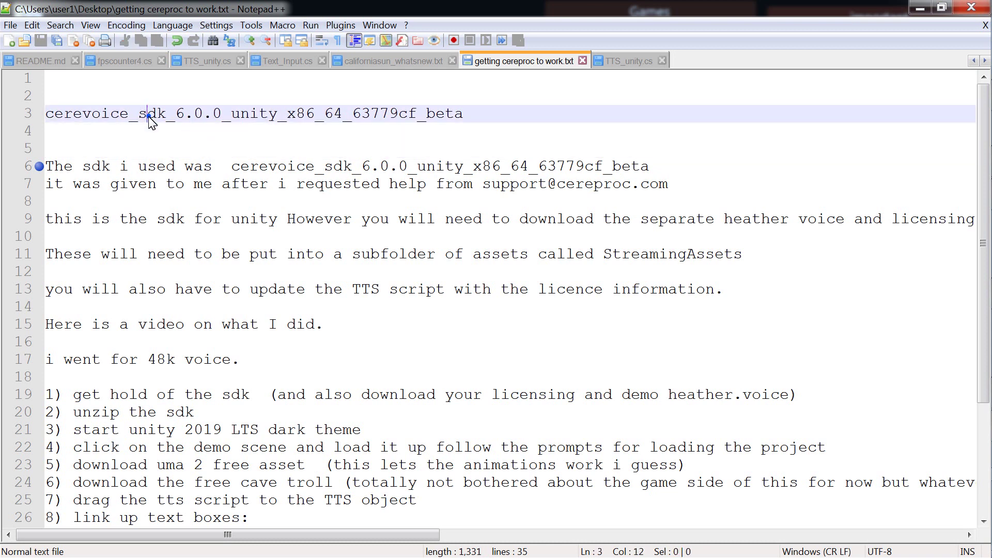
pyautogui.click(333, 150)
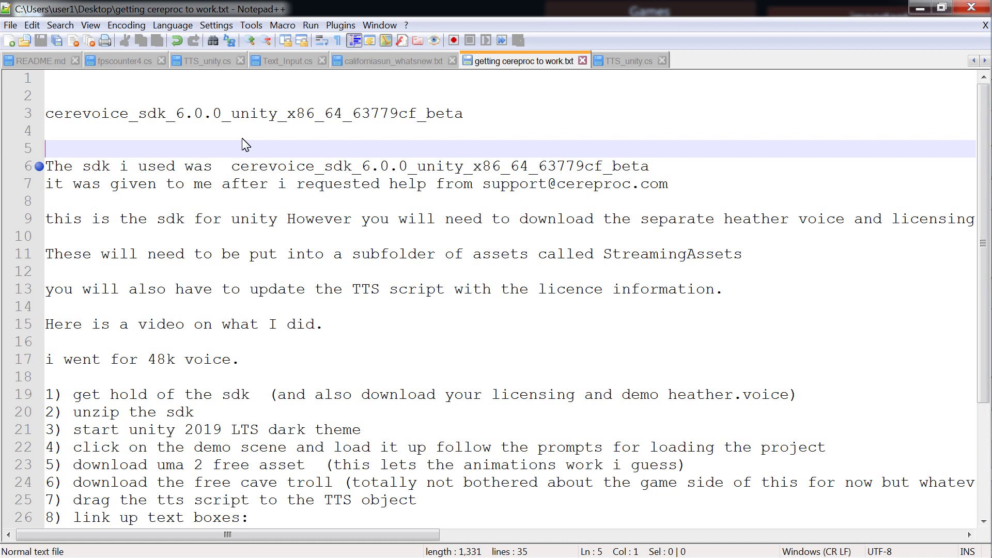
pyautogui.moveTo(472, 117); pyautogui.dragTo(44, 115)
pyautogui.click(97, 136)
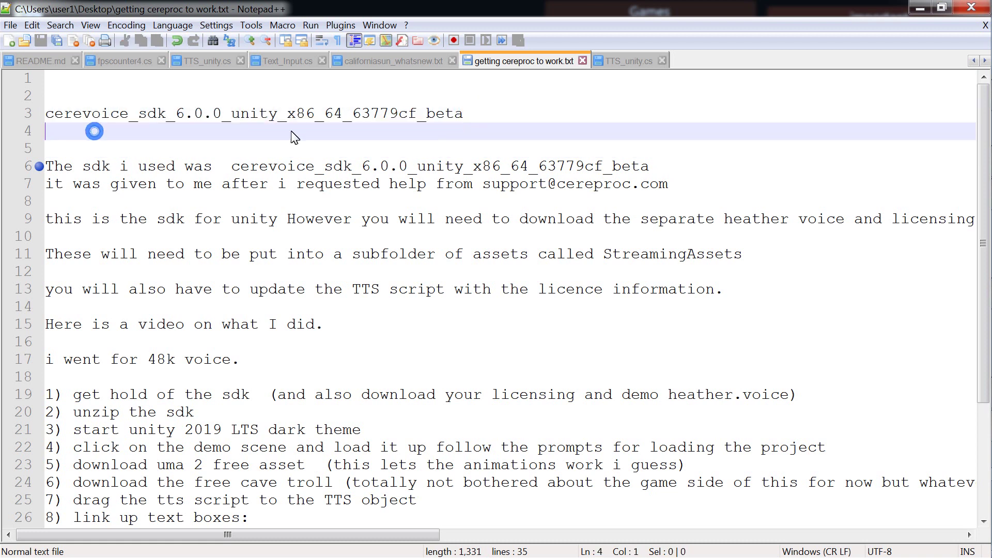
pyautogui.moveTo(455, 115); pyautogui.dragTo(41, 115)
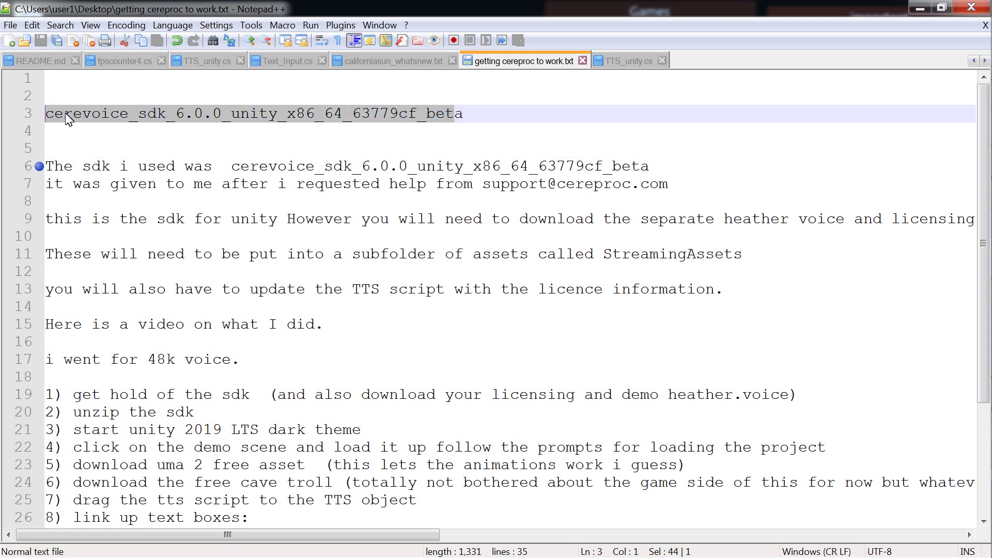
pyautogui.click(119, 135)
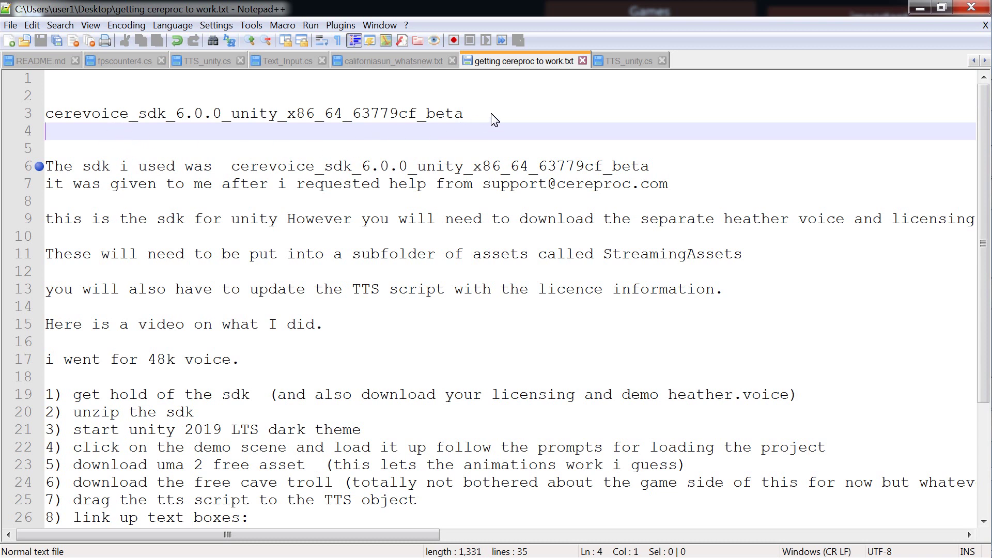
pyautogui.moveTo(492, 119); pyautogui.dragTo(46, 114)
pyautogui.click(194, 149)
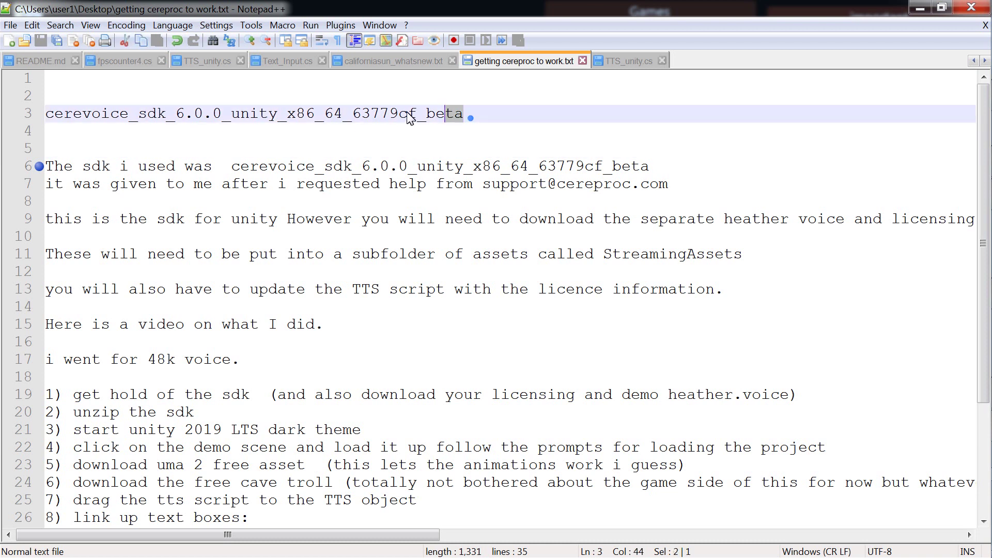
pyautogui.tripleClick(463, 114)
pyautogui.click(104, 130)
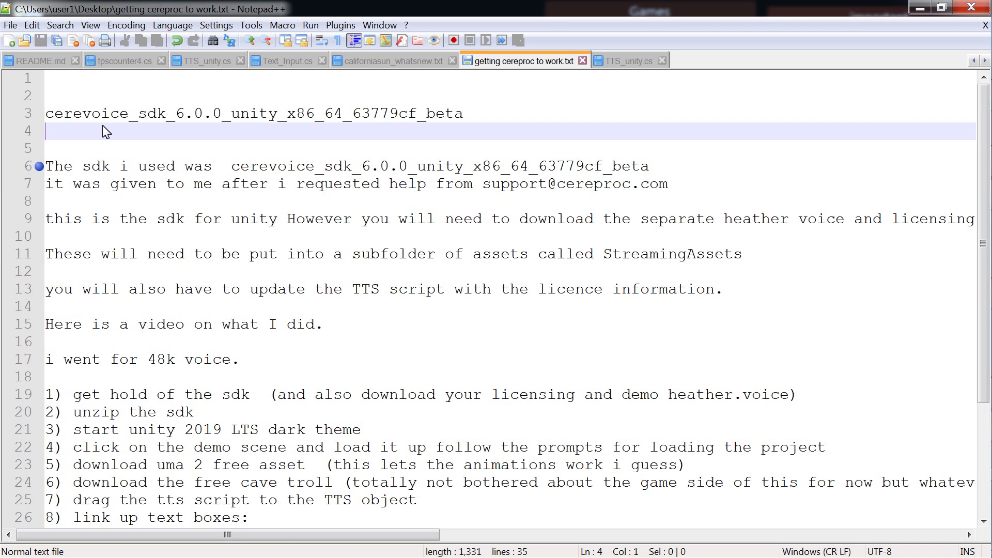
pyautogui.click(106, 98)
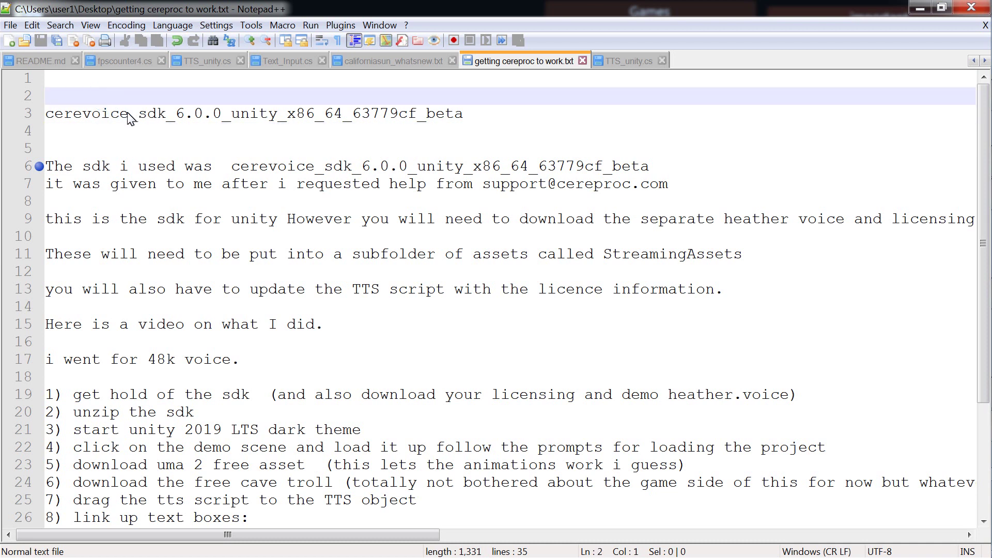
pyautogui.click(101, 138)
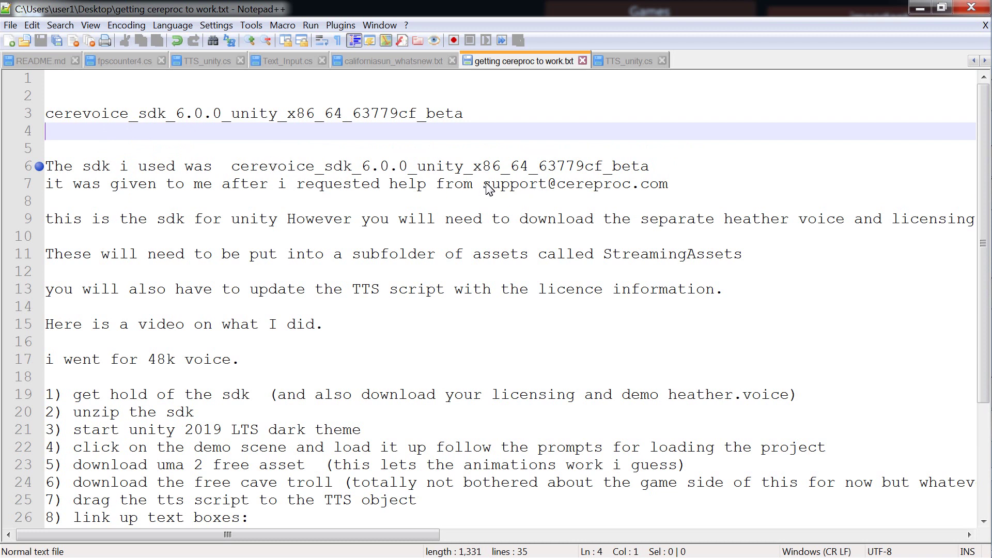
# Read the notes on the SDK used, the support contact, and the separate heather voice and licensing download.
pyautogui.moveTo(484, 185); pyautogui.dragTo(685, 192)
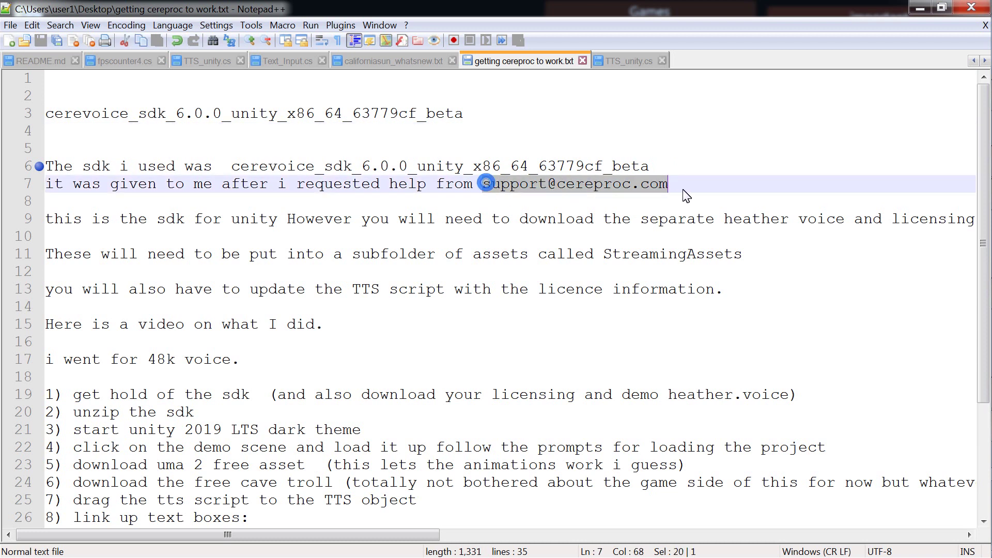
pyautogui.click(362, 195)
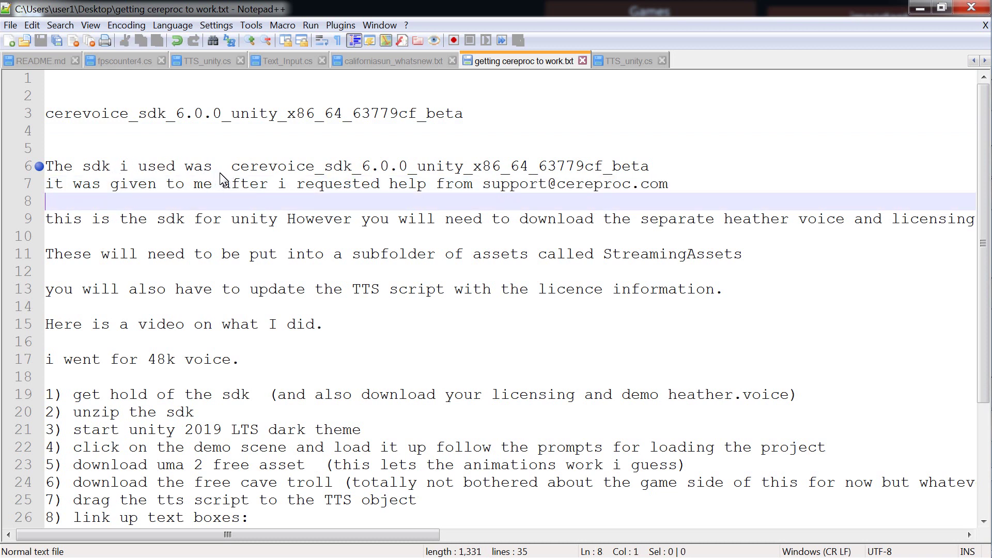
pyautogui.moveTo(232, 167); pyautogui.dragTo(704, 177)
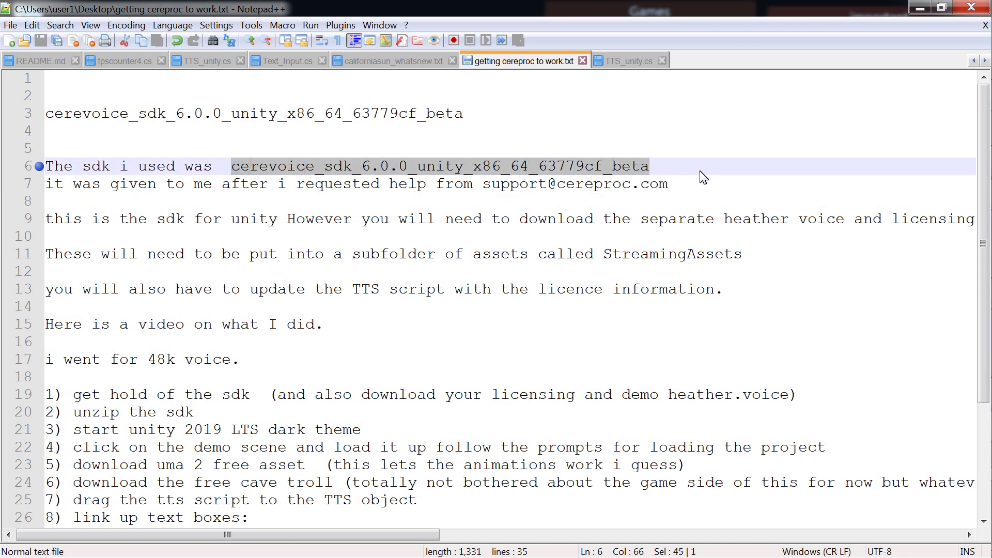
pyautogui.click(366, 201)
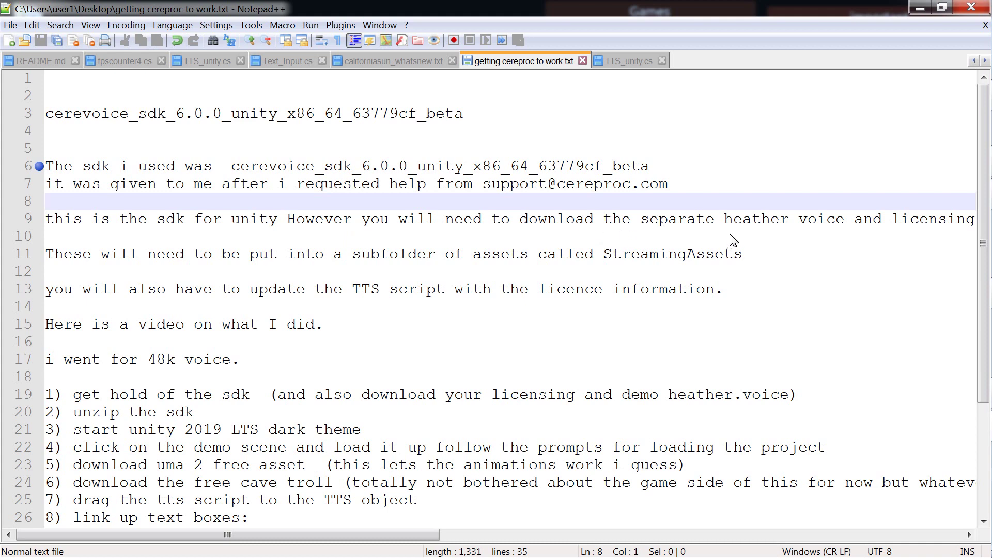
pyautogui.moveTo(753, 220); pyautogui.dragTo(950, 226)
pyautogui.click(748, 226)
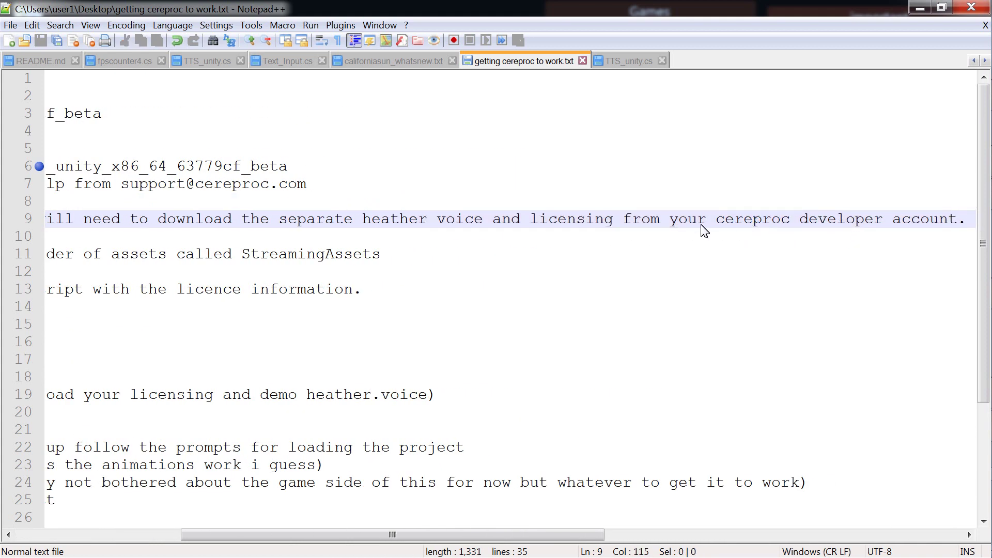
pyautogui.moveTo(393, 539); pyautogui.dragTo(227, 538)
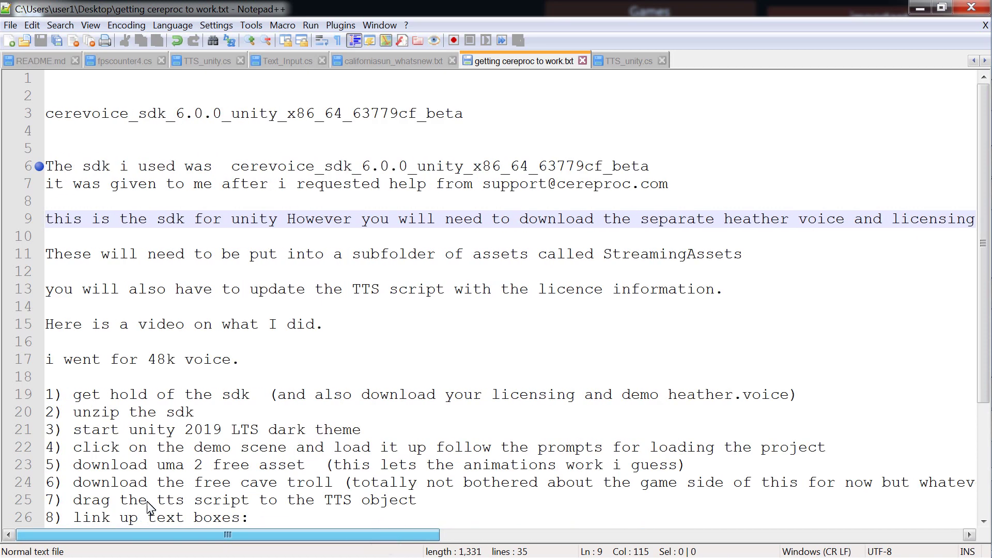
# Read the notes on the StreamingAssets subfolder and on updating the TTS script with the licence information.
pyautogui.click(139, 274)
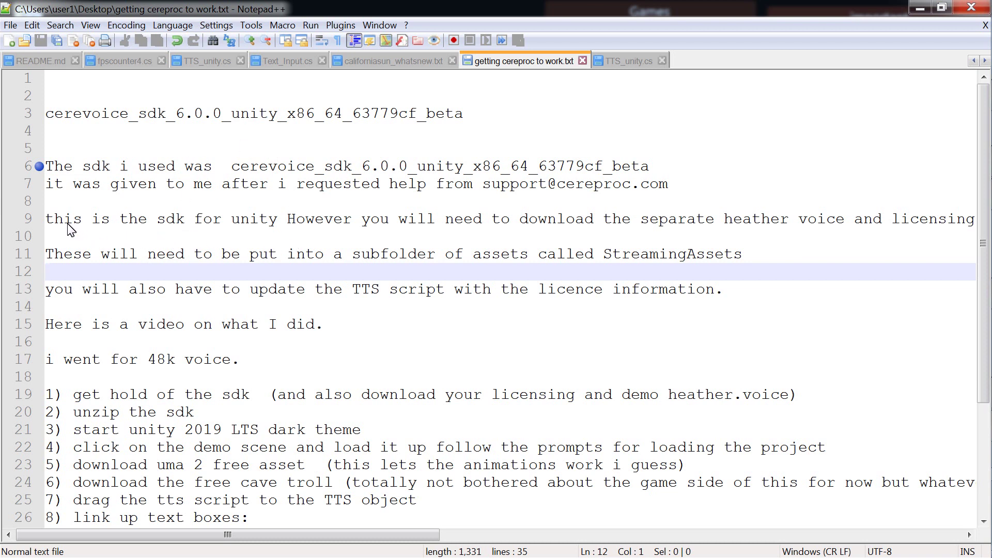
pyautogui.click(327, 237)
pyautogui.click(299, 272)
pyautogui.click(271, 237)
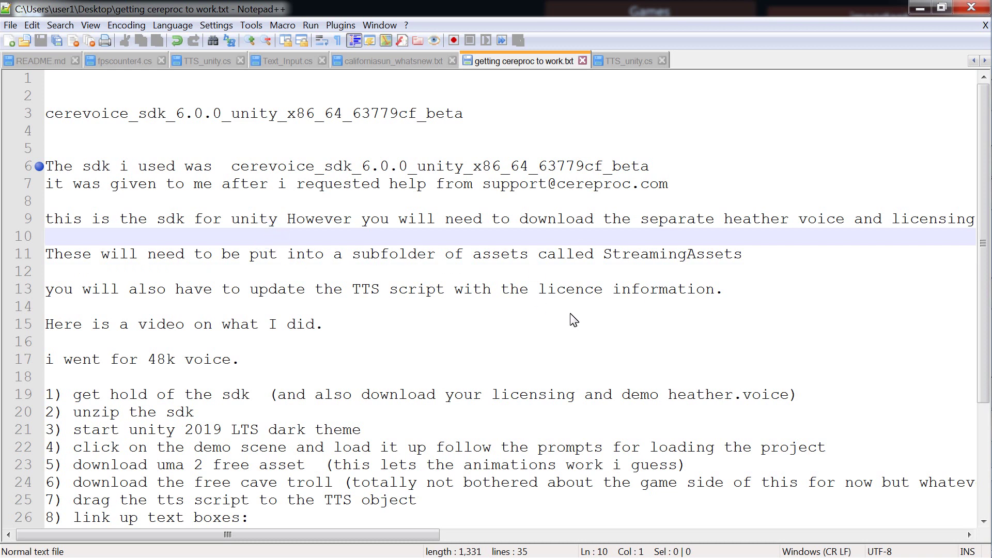
pyautogui.click(277, 272)
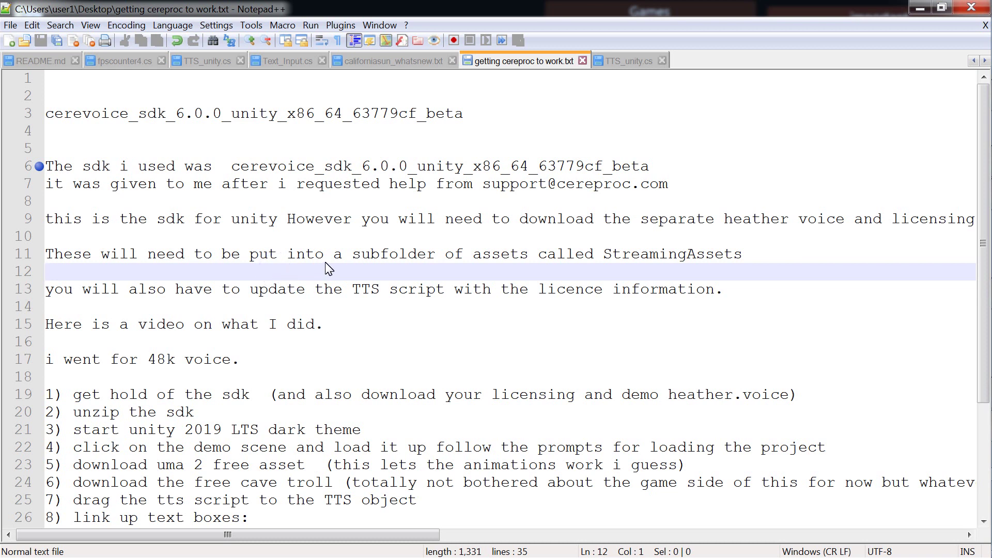
pyautogui.click(187, 276)
pyautogui.moveTo(775, 255); pyautogui.dragTo(603, 253)
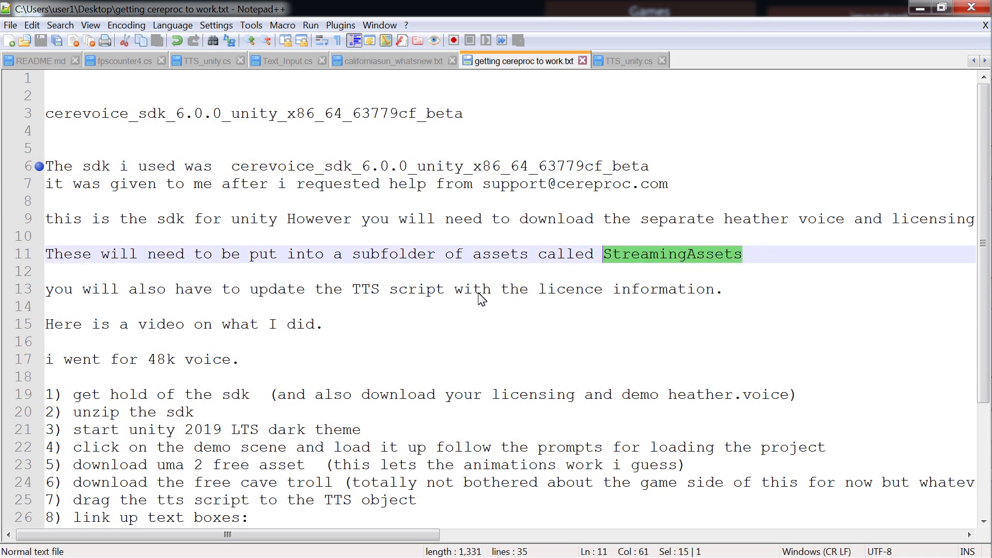
pyautogui.click(303, 292)
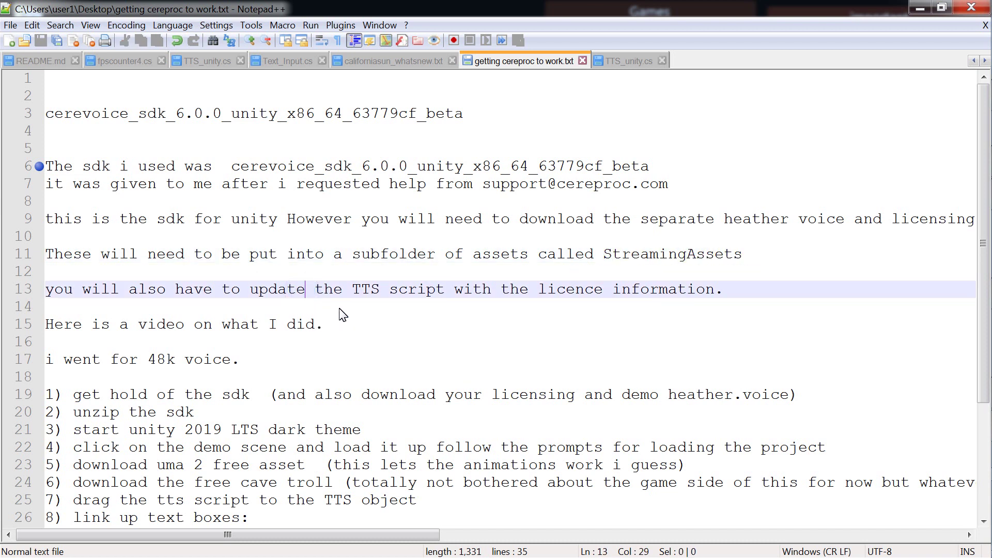
pyautogui.moveTo(352, 292); pyautogui.dragTo(731, 304)
pyautogui.scroll(-2, 299, 334)
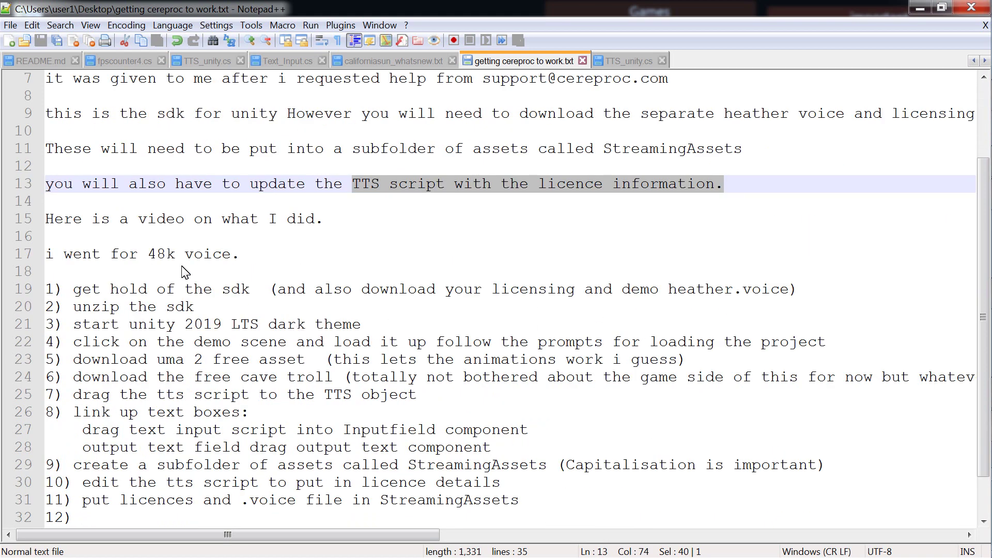
# Review the 48k voice note and setup steps 1 to 4, from getting the SDK to loading the demo scene.
pyautogui.moveTo(120, 257); pyautogui.dragTo(253, 265)
pyautogui.scroll(-1, 334, 259)
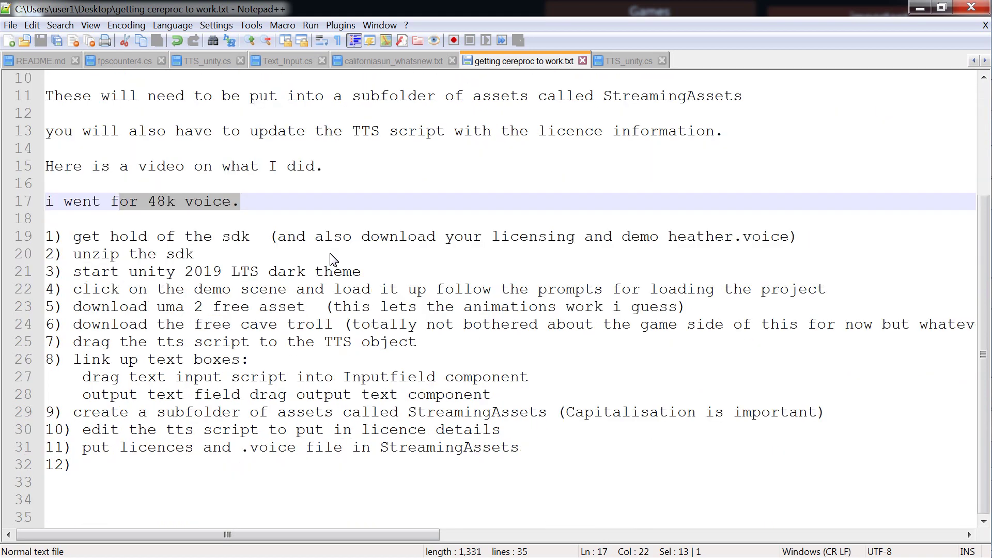
pyautogui.click(77, 237)
pyautogui.hotkey('ctrl', 'shift', 'Right')
pyautogui.hotkey('ctrl', 'shift', 'Right')
pyautogui.hotkey('ctrl', 'shift', 'Right')
pyautogui.hotkey('ctrl', 'shift', 'Right')
pyautogui.hotkey('ctrl', 'shift', 'Right')
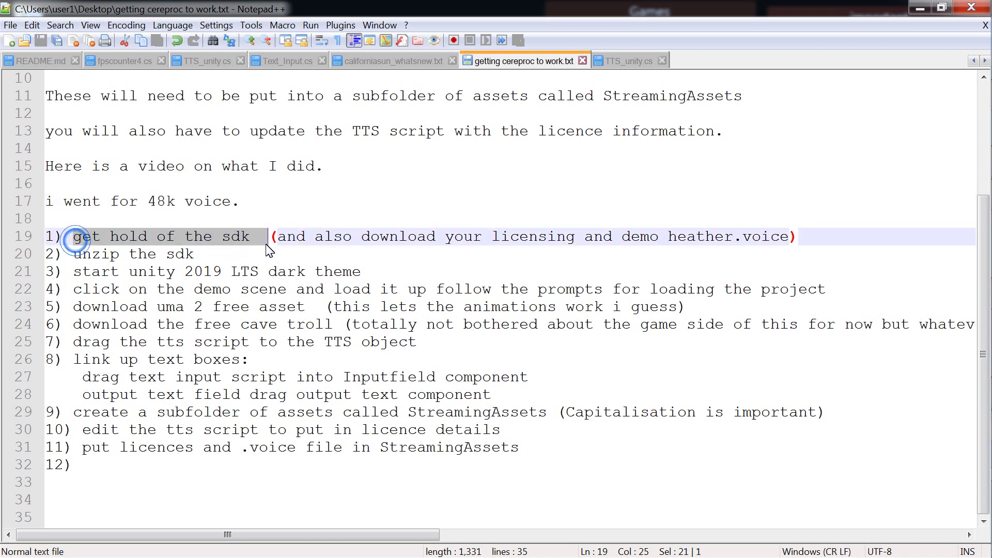
pyautogui.click(77, 256)
pyautogui.moveTo(72, 271); pyautogui.dragTo(395, 284)
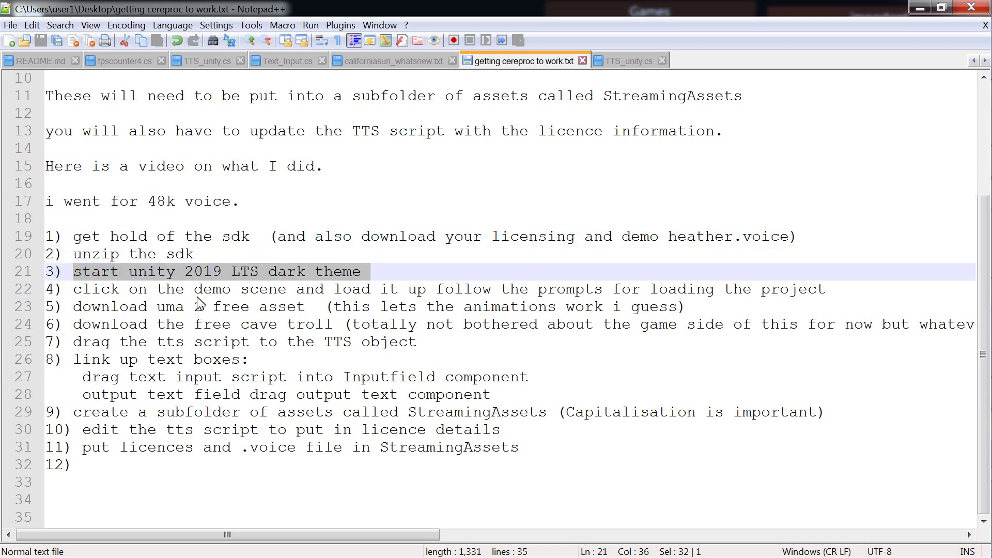
pyautogui.click(128, 289)
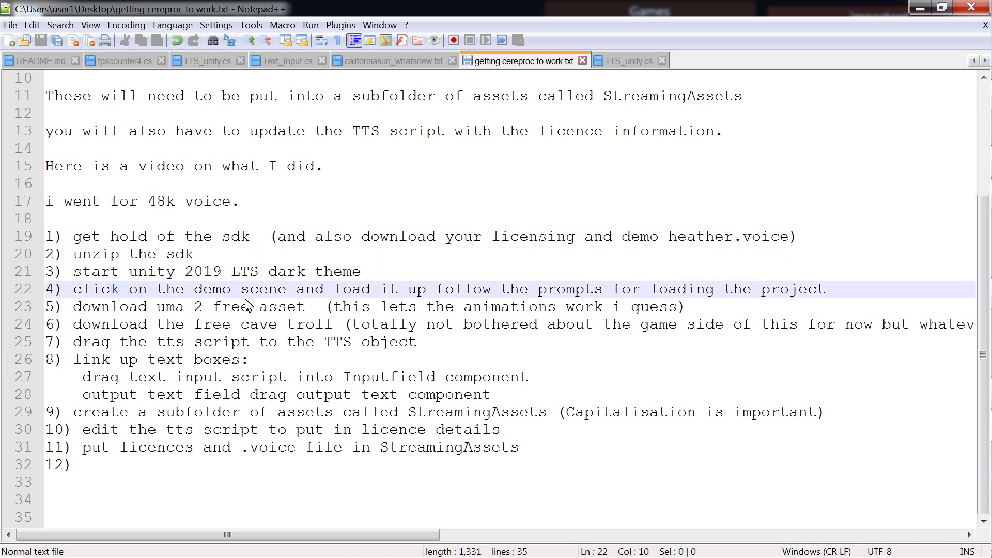
pyautogui.moveTo(69, 292); pyautogui.dragTo(101, 296)
# Insert the line "or if problems" beneath step 4, keeping blank space before step 5.
pyautogui.click(851, 296)
pyautogui.press('Return')
pyautogui.press('Return')
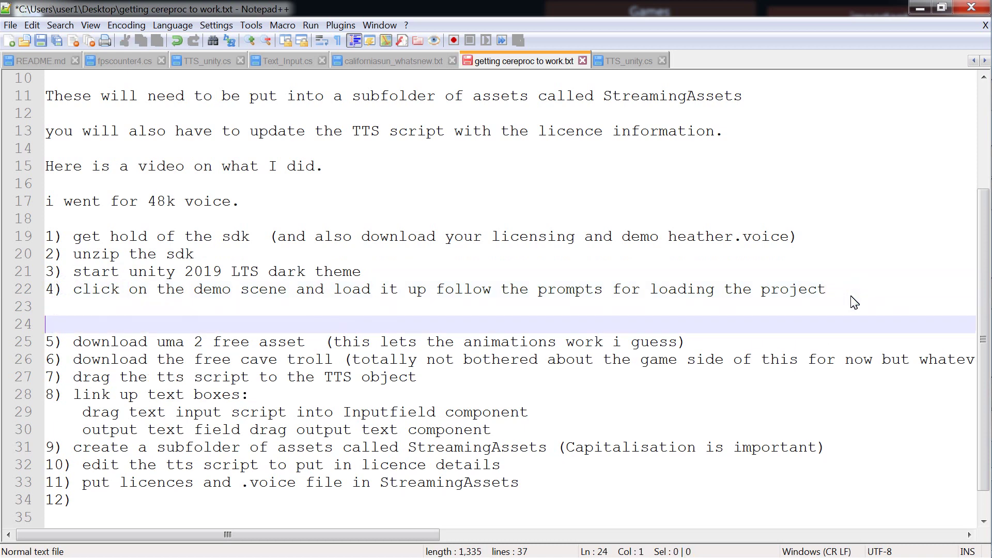
pyautogui.press('Up')
pyautogui.write('or if problems')
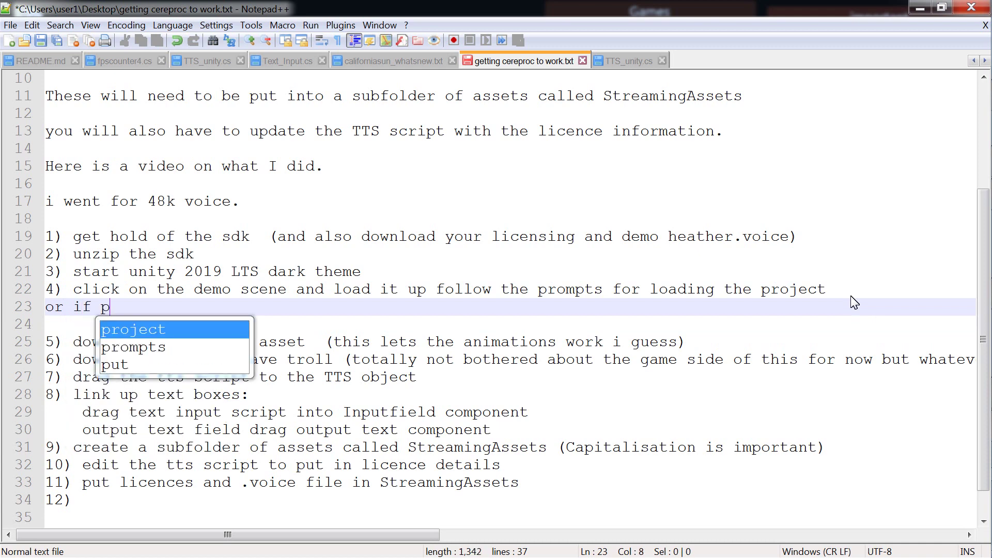
pyautogui.press('Return')
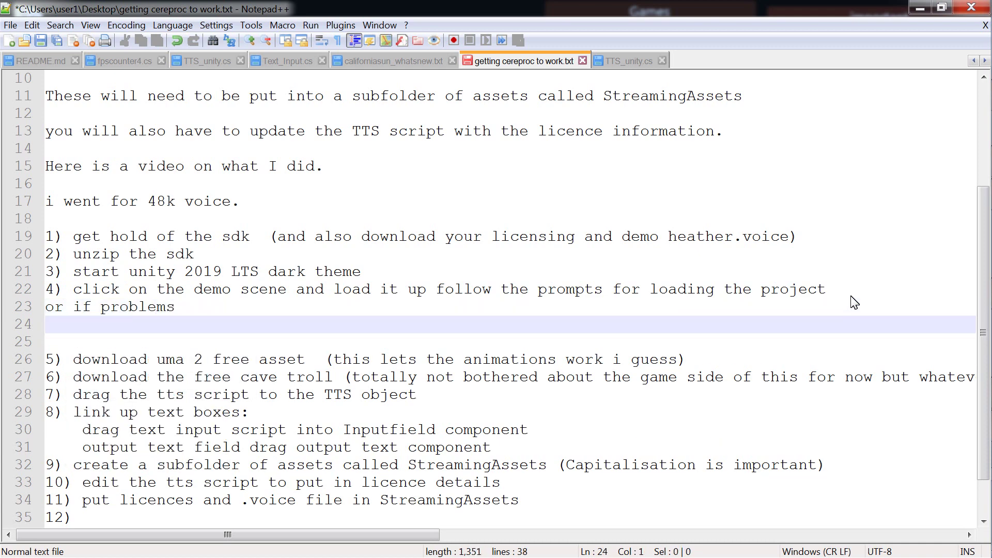
# Add the line "start a blank project and copy assets across to blank project" below "or if problems".
pyautogui.write('start a blank p')
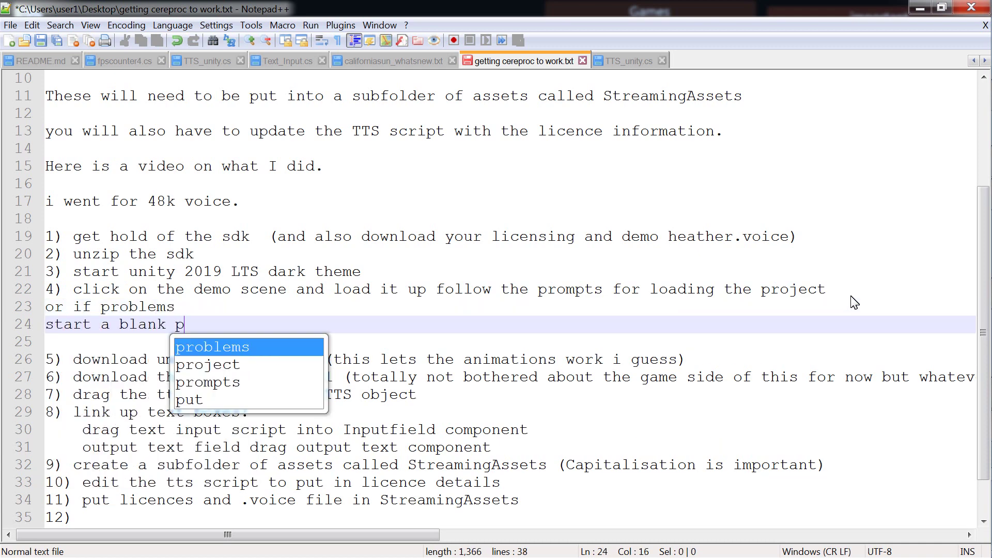
pyautogui.write('roject and c')
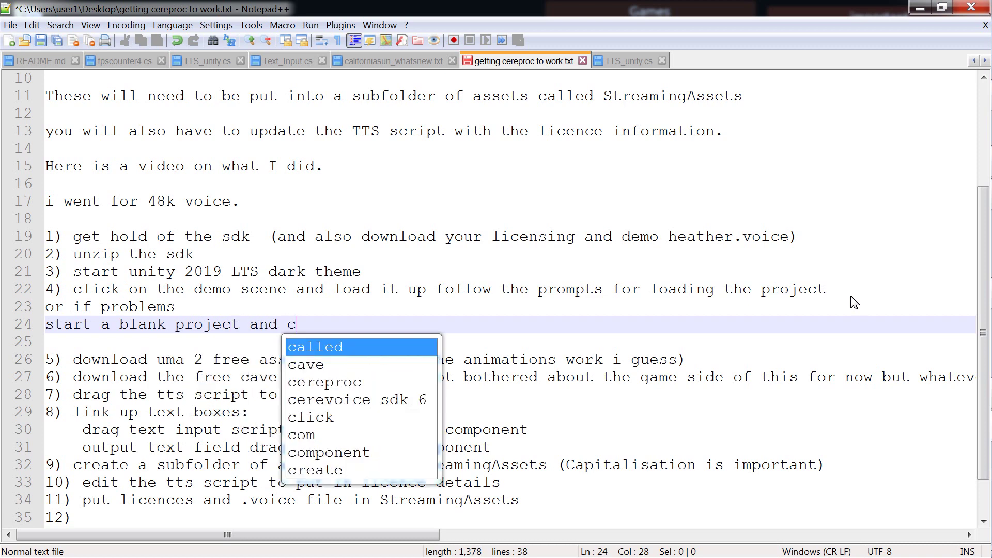
pyautogui.write('opy assets a')
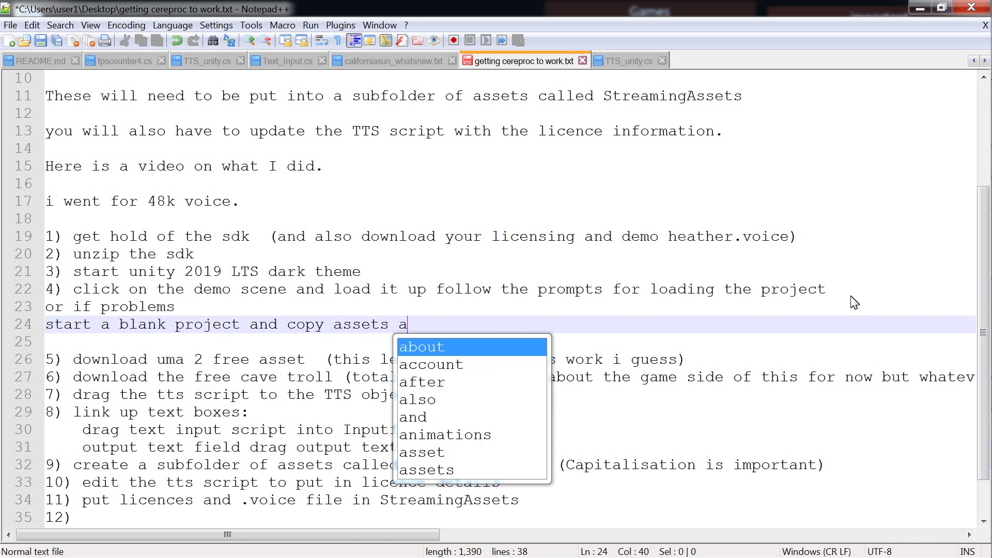
pyautogui.write('cross ')
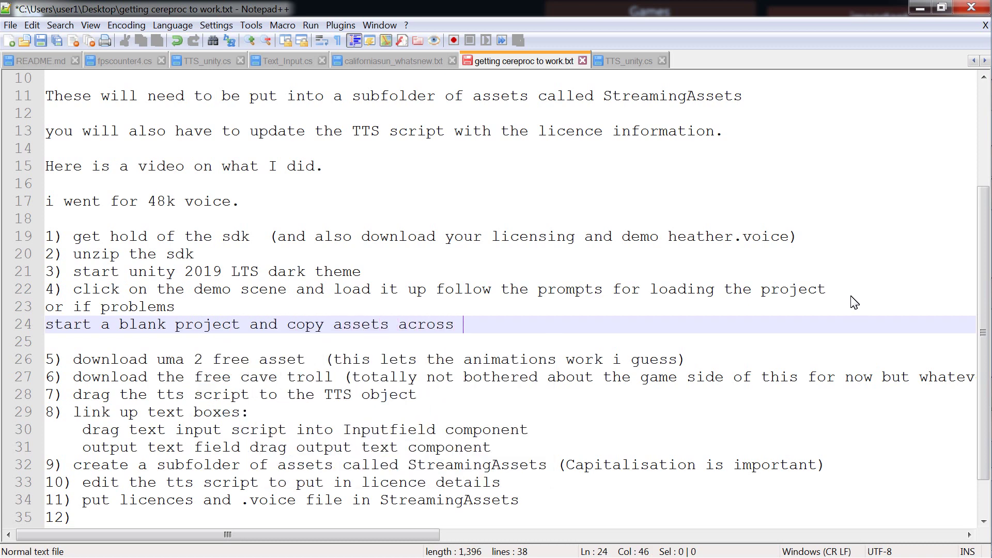
pyautogui.write('to blank project')
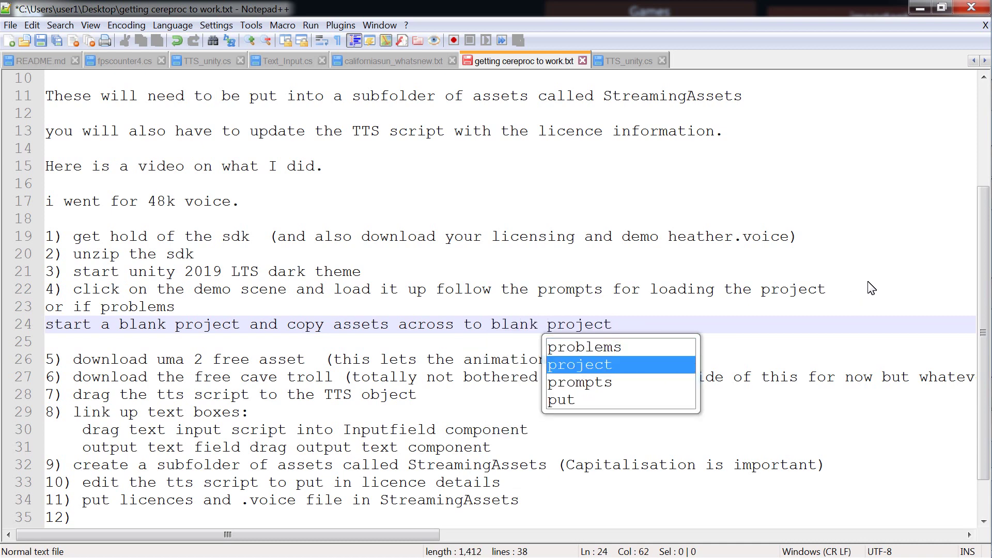
pyautogui.click(493, 291)
pyautogui.click(395, 310)
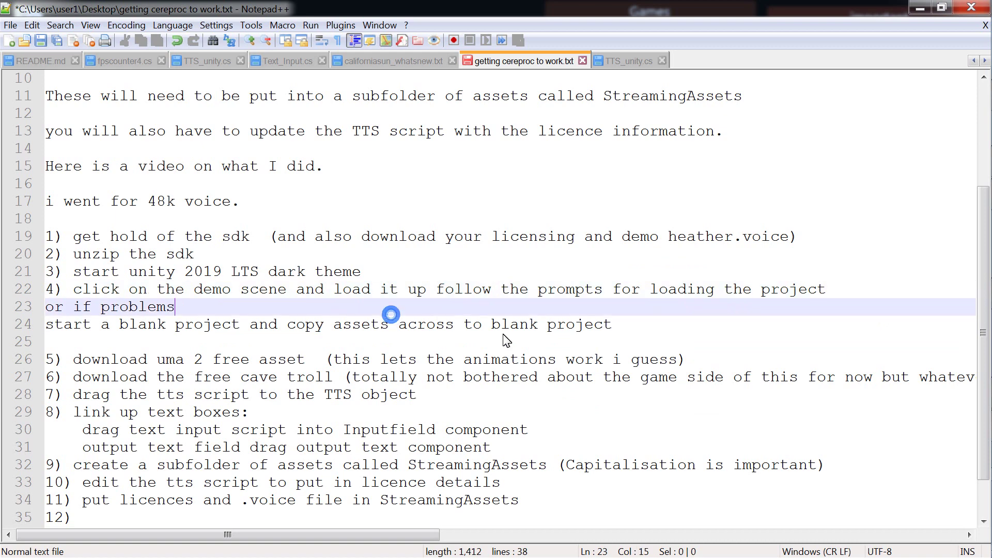
pyautogui.click(617, 323)
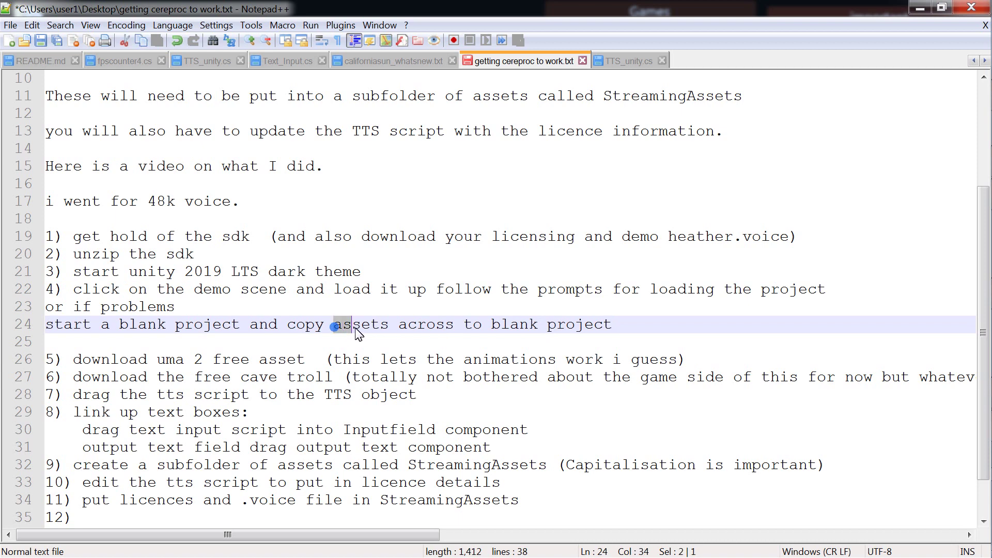
# Insert the word "folder" after "assets" in the line about copying across to the blank project.
pyautogui.click(391, 326)
pyautogui.write('fol')
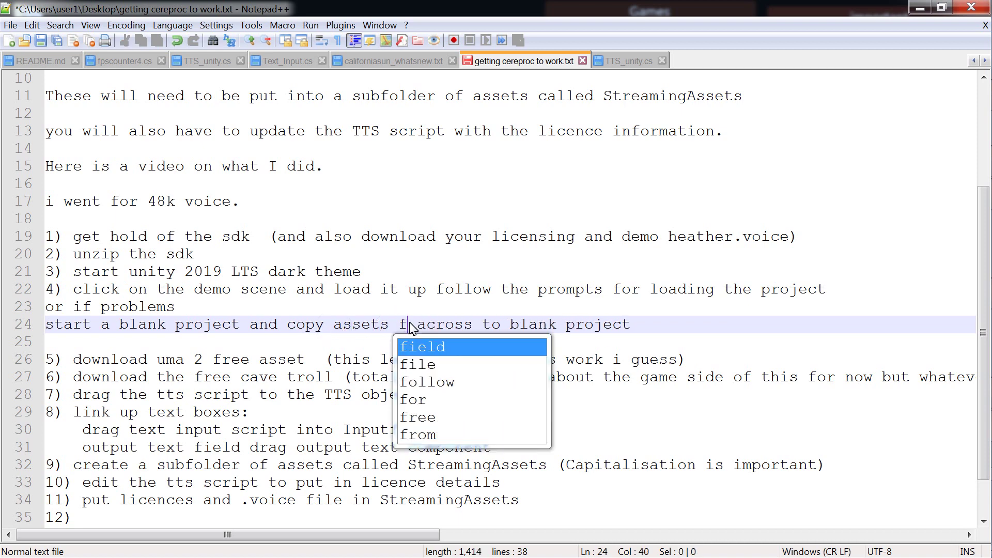
pyautogui.write('der')
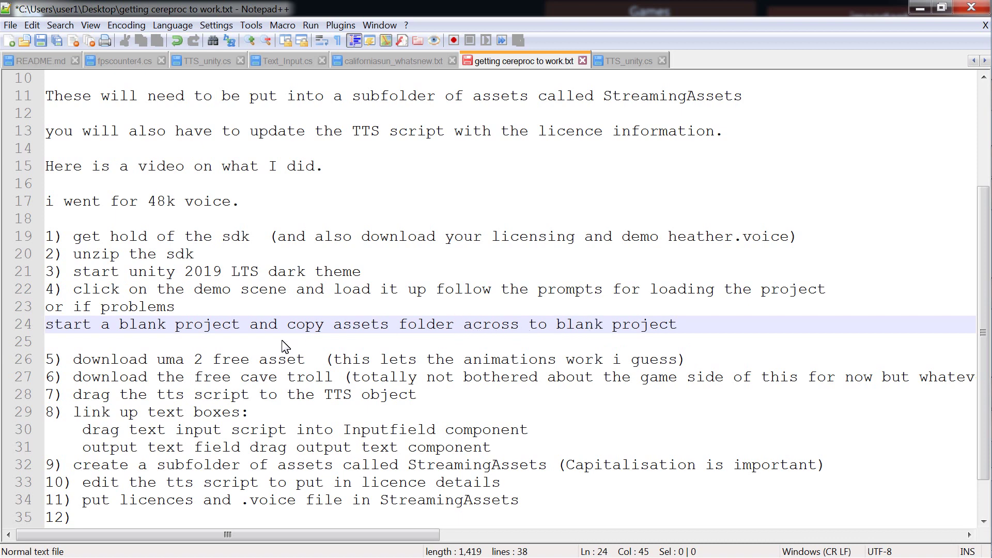
# Review setup steps 5 to 11, from downloading UMA 2 to putting the licences and .voice file in StreamingAssets.
pyautogui.moveTo(92, 361); pyautogui.dragTo(305, 362)
pyautogui.moveTo(84, 378); pyautogui.dragTo(333, 378)
pyautogui.moveTo(66, 396); pyautogui.dragTo(436, 401)
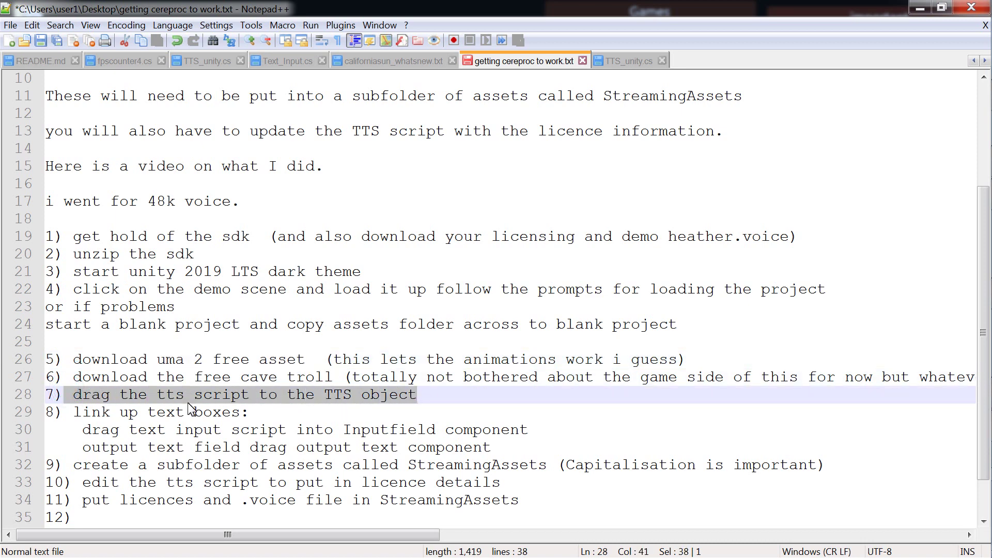
pyautogui.moveTo(77, 413); pyautogui.dragTo(251, 413)
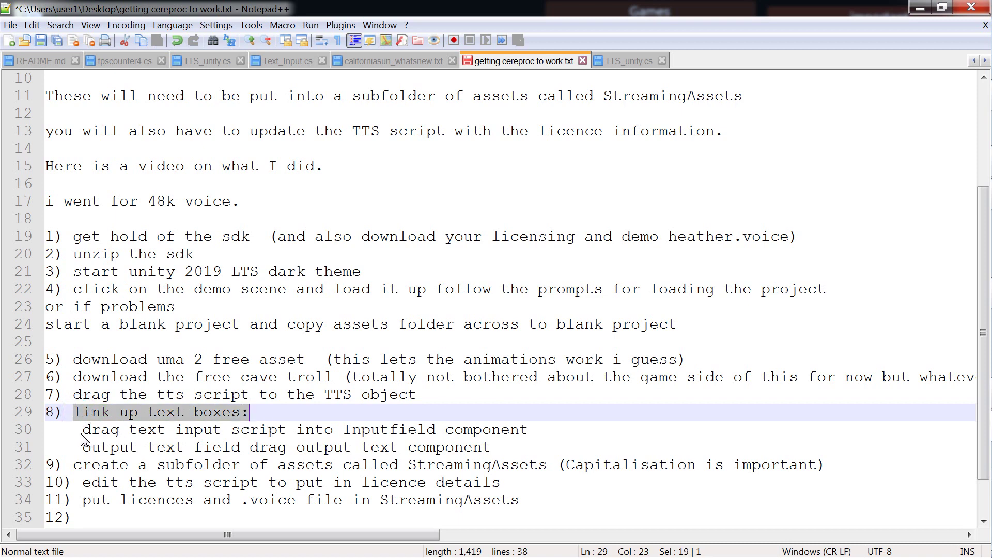
pyautogui.moveTo(84, 434); pyautogui.dragTo(530, 432)
pyautogui.moveTo(79, 447); pyautogui.dragTo(495, 448)
pyautogui.scroll(-1, 250, 427)
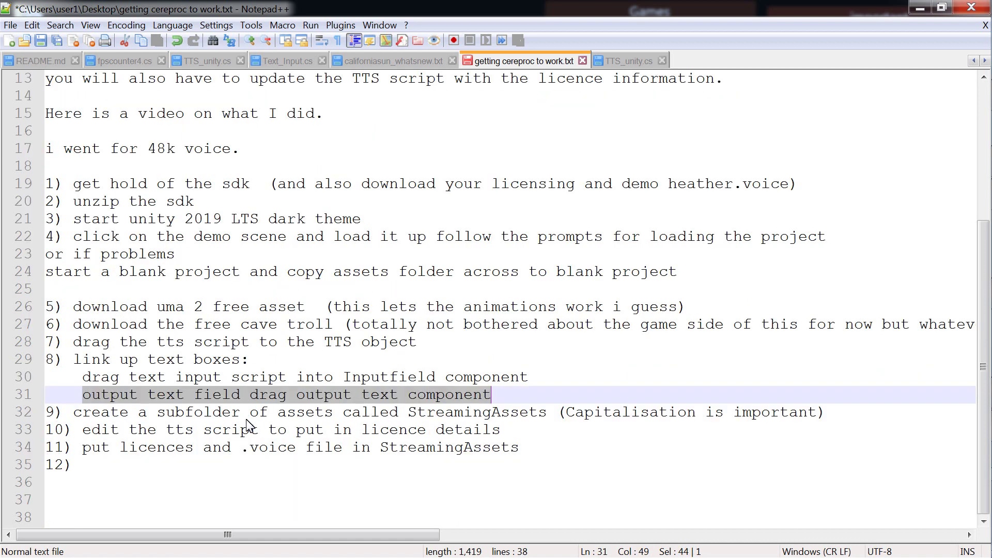
pyautogui.moveTo(73, 413); pyautogui.dragTo(849, 420)
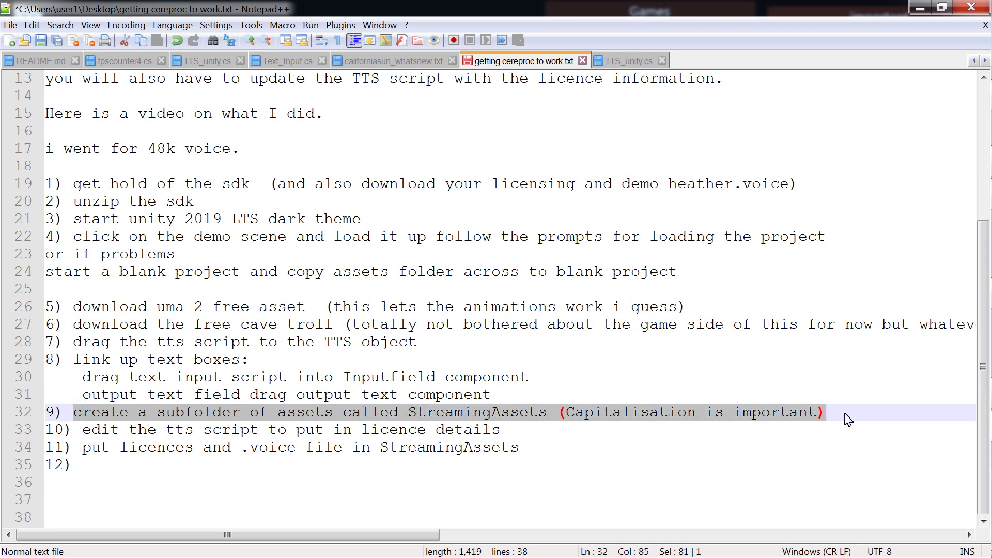
pyautogui.moveTo(83, 433); pyautogui.dragTo(504, 432)
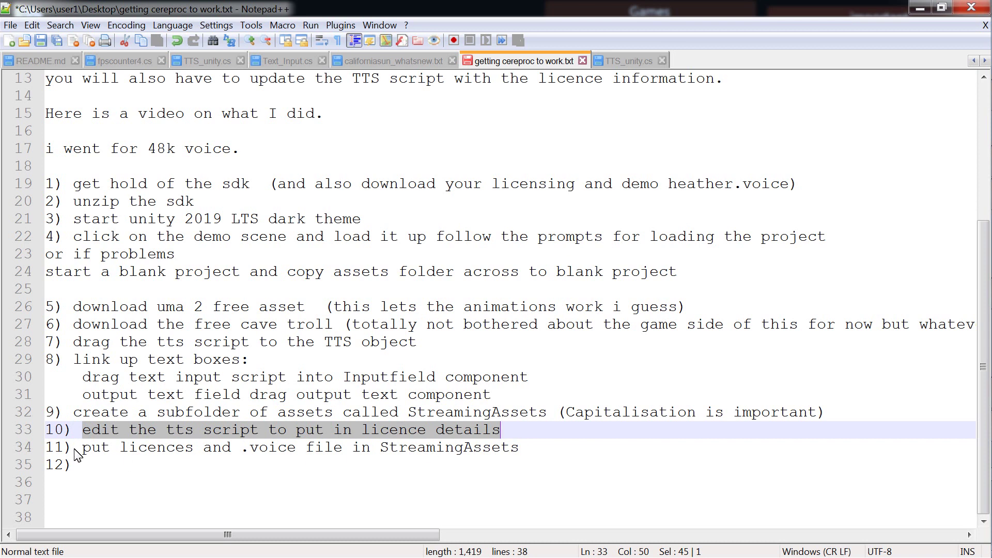
pyautogui.moveTo(77, 454); pyautogui.dragTo(474, 451)
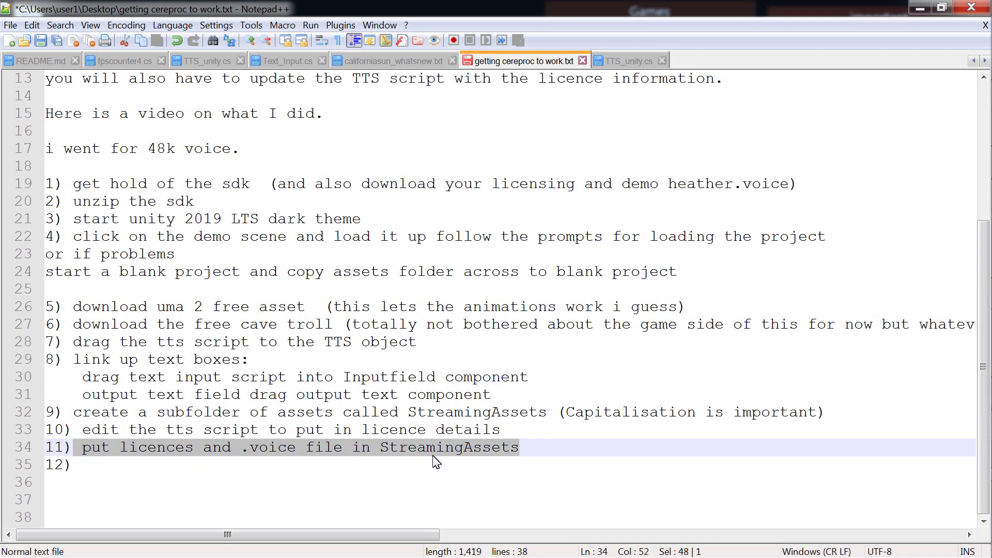
# Complete step 12 with the text "should all work now." and save the notes file.
pyautogui.click(255, 468)
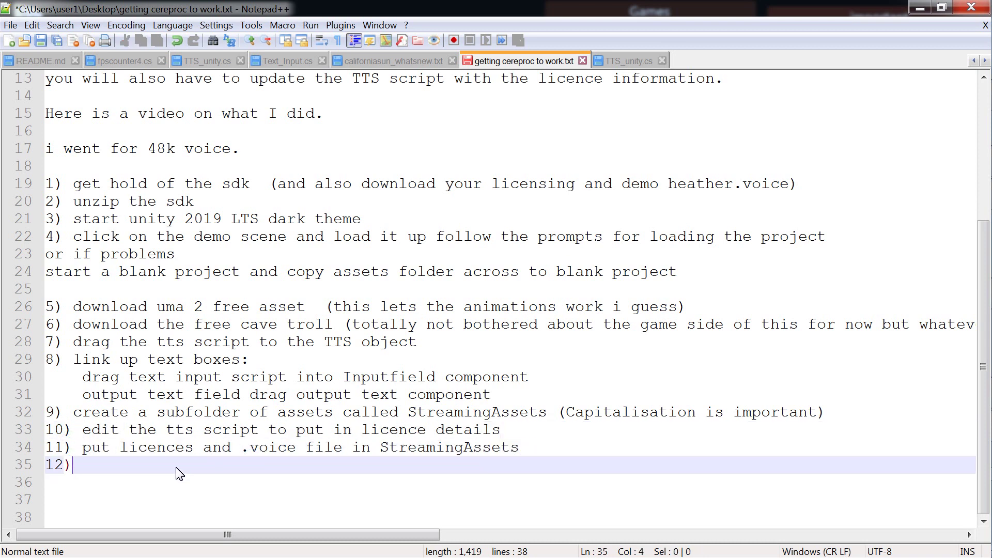
pyautogui.write('should all wo')
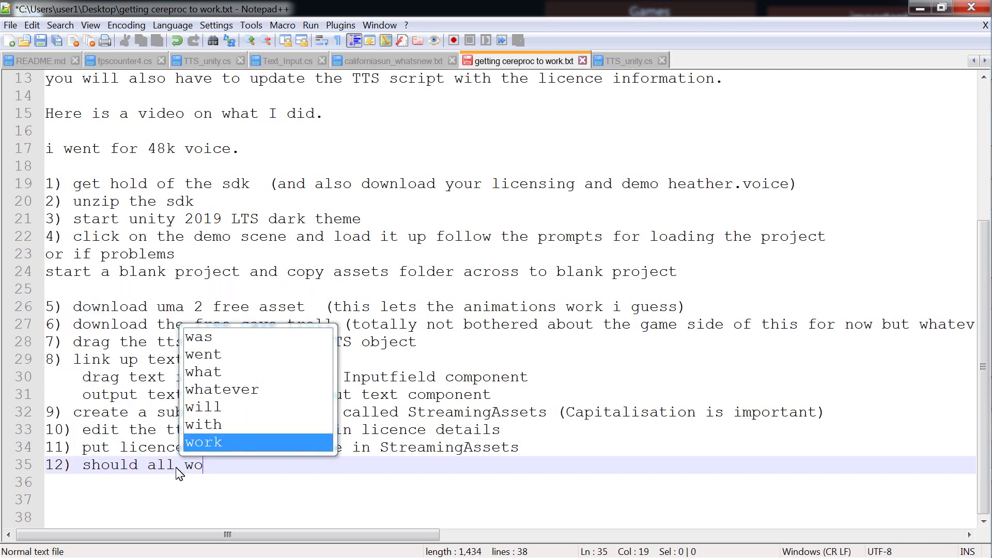
pyautogui.write('rk now.')
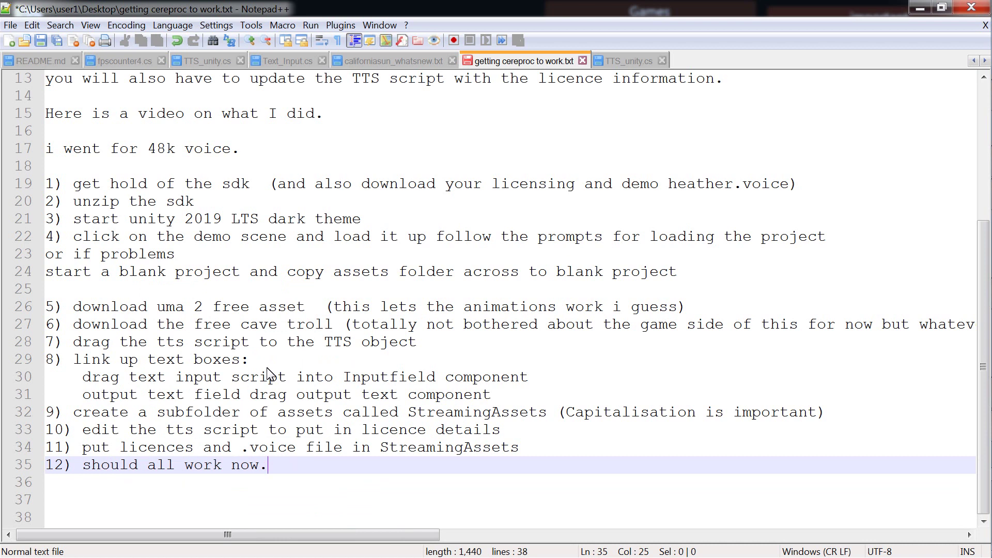
pyautogui.click(286, 344)
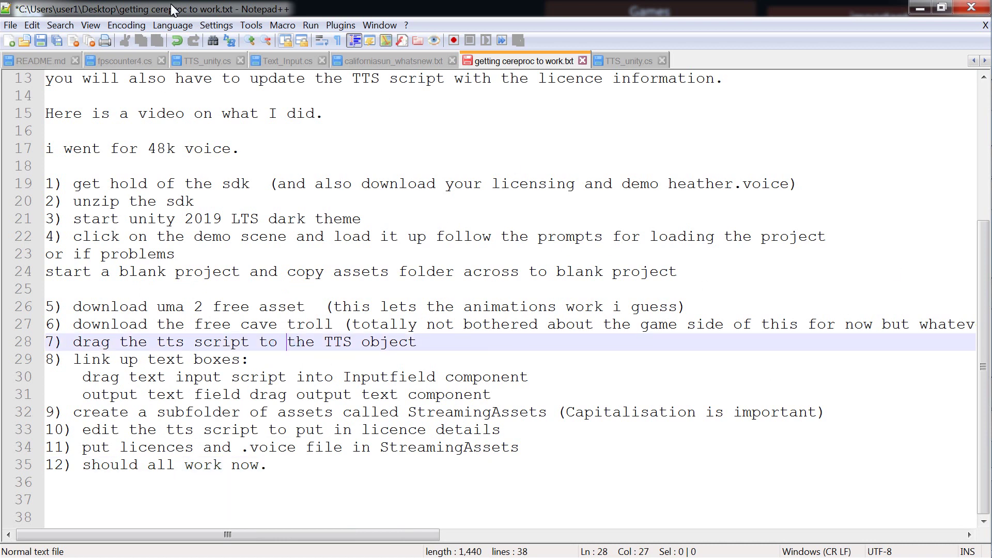
pyautogui.click(42, 40)
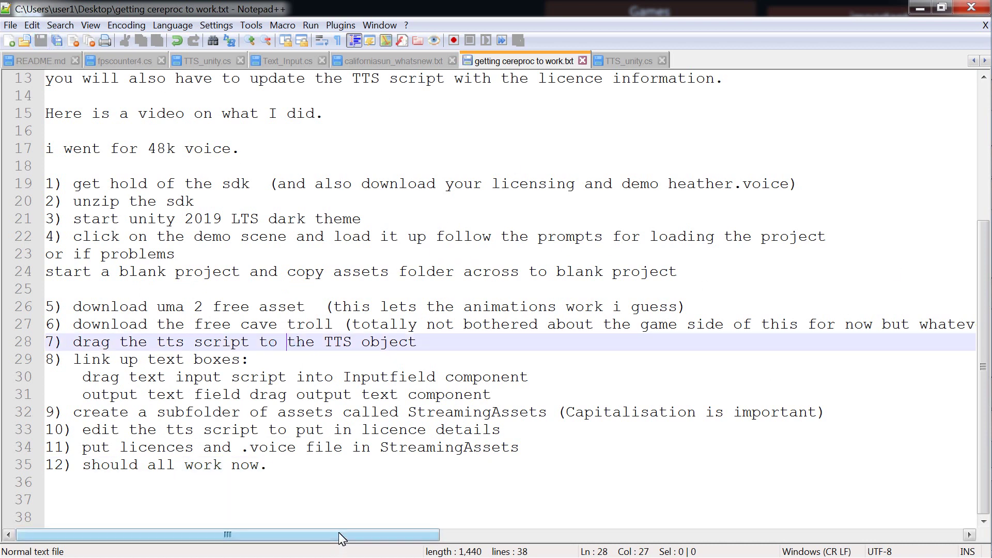
# Minimise the notes and the file browser windows, and launch Unity Hub from the desktop.
pyautogui.click(920, 9)
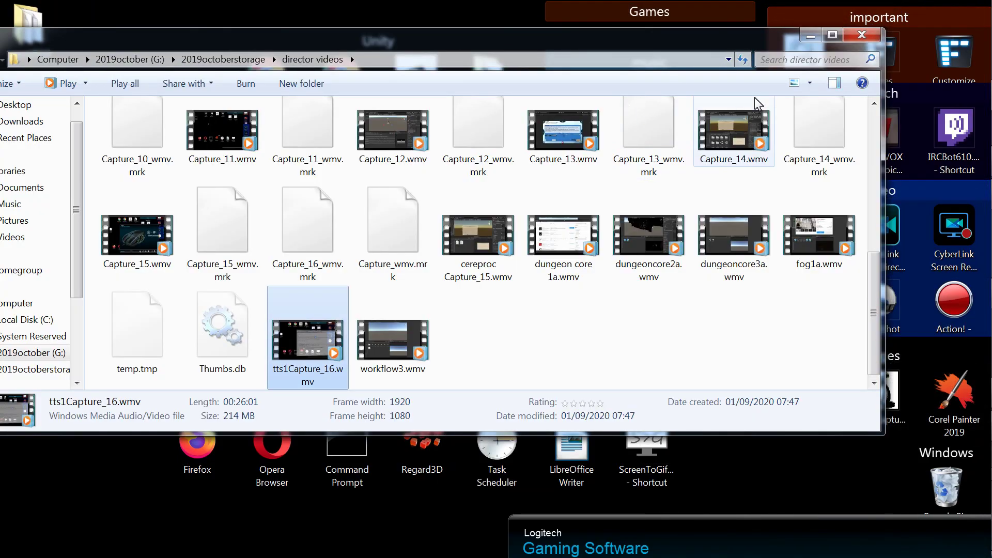
pyautogui.click(811, 35)
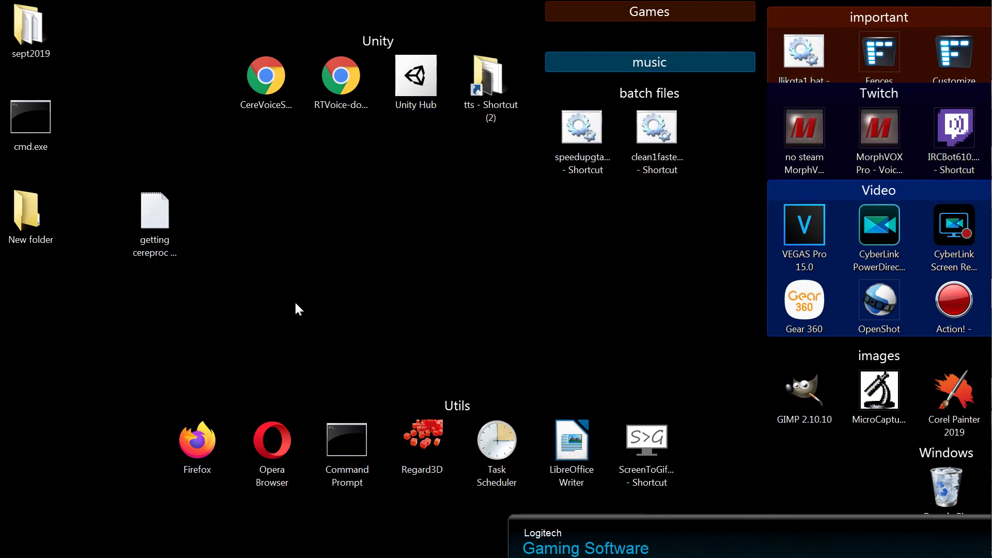
pyautogui.doubleClick(423, 81)
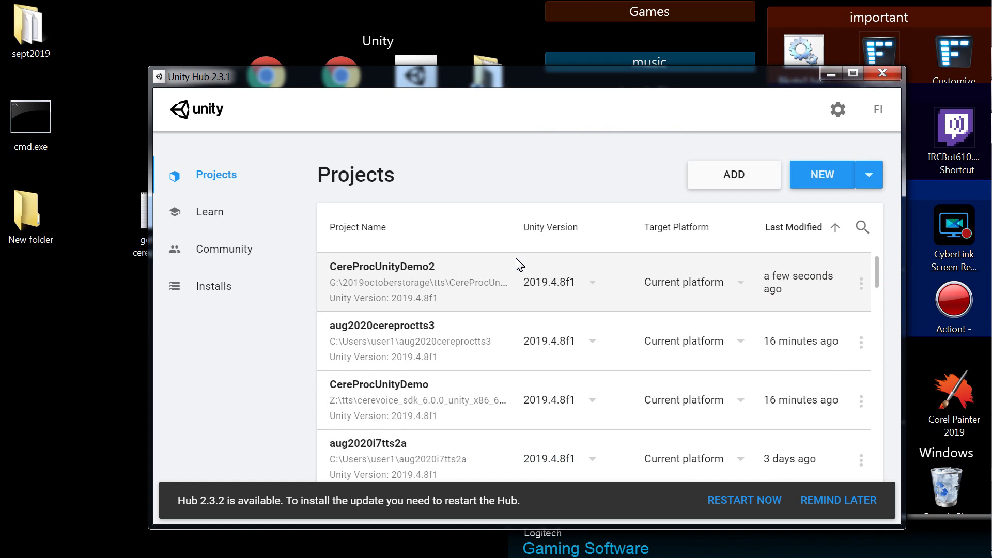
# Create a new 3D project named "aug2020tts4" with Unity version 2019.4.8f1.
pyautogui.click(870, 175)
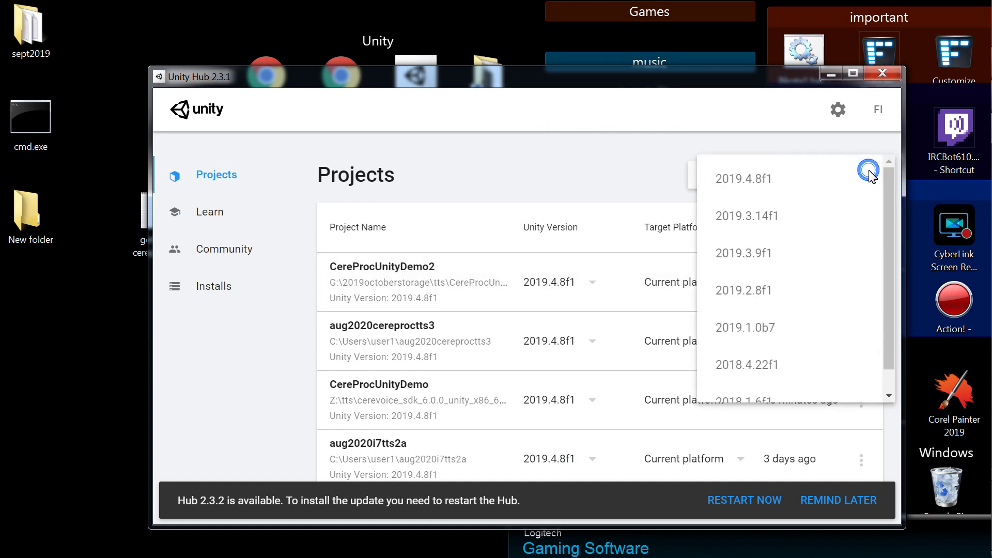
pyautogui.click(804, 178)
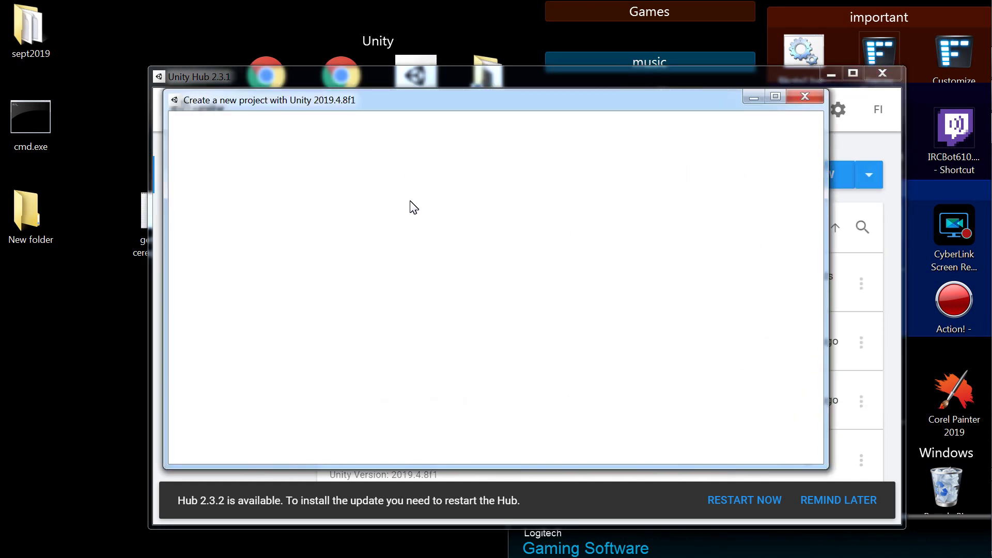
pyautogui.click(633, 199)
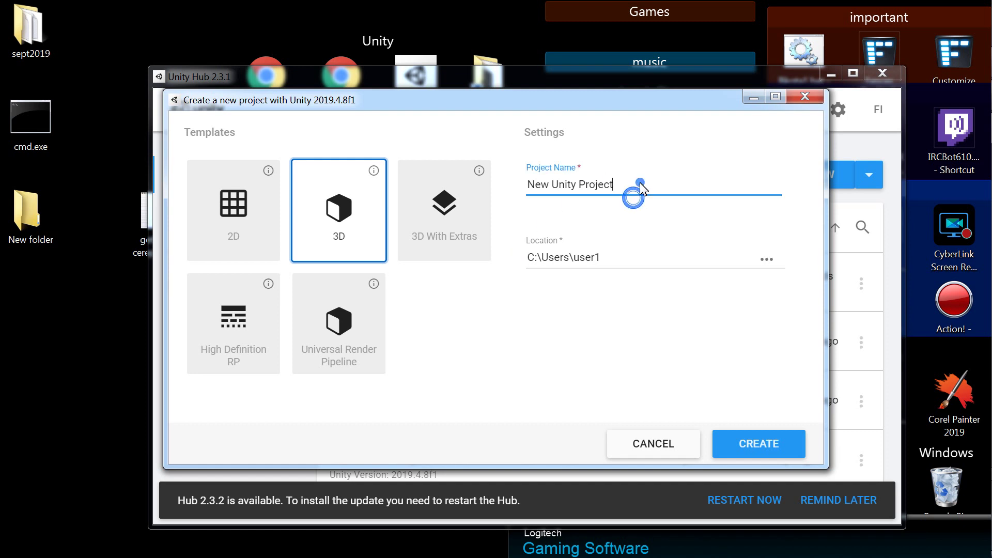
pyautogui.press('BackSpace')
pyautogui.press('BackSpace')
pyautogui.press('BackSpace')
pyautogui.press('BackSpace')
pyautogui.press('BackSpace')
pyautogui.press('BackSpace')
pyautogui.press('BackSpace')
pyautogui.press('BackSpace')
pyautogui.press('BackSpace')
pyautogui.press('BackSpace')
pyautogui.press('BackSpace')
pyautogui.press('BackSpace')
pyautogui.press('BackSpace')
pyautogui.press('BackSpace')
pyautogui.press('BackSpace')
pyautogui.press('BackSpace')
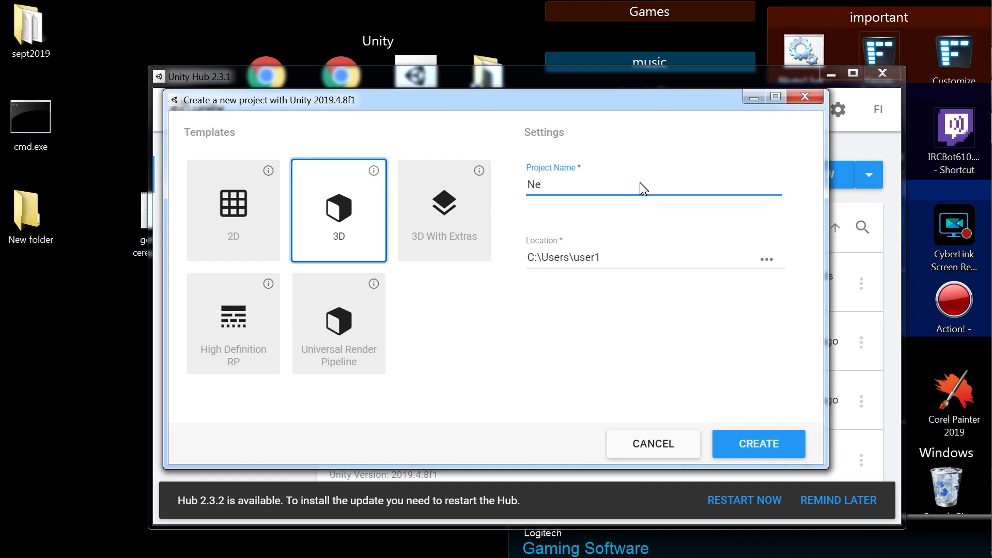
pyautogui.write('aug2020tts4')
pyautogui.press('Return')
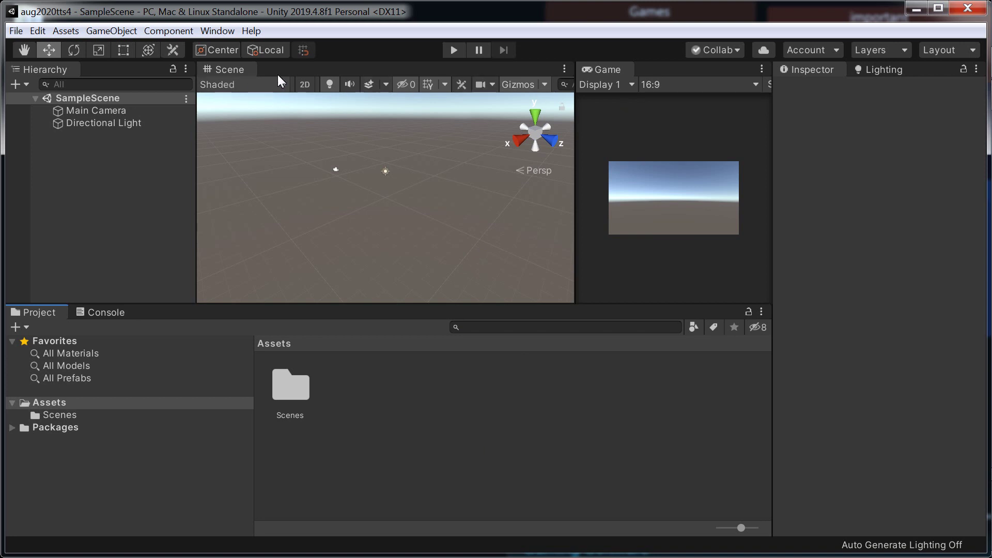
# Open the Asset Store as a floating window over the Scene view and enlarge it.
pyautogui.click(226, 28)
pyautogui.click(253, 96)
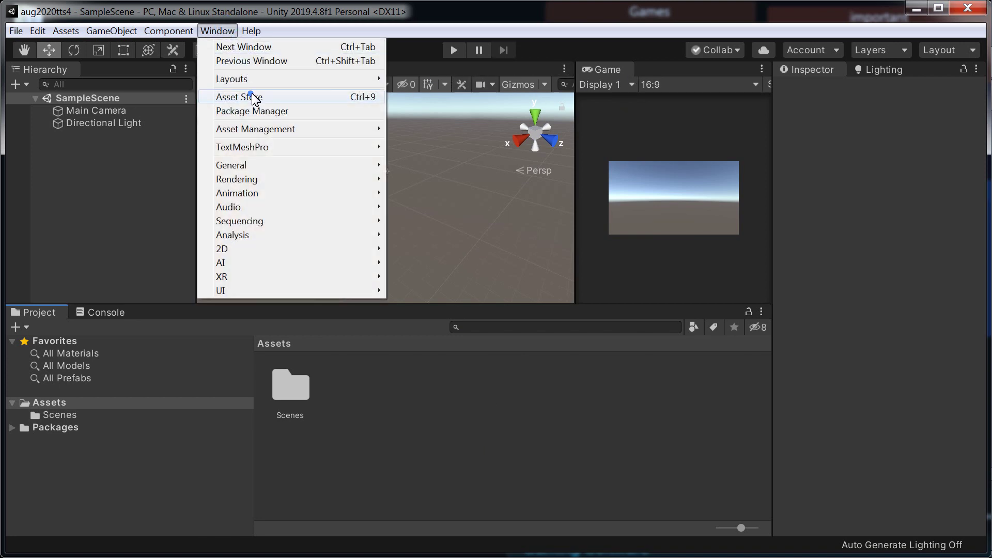
pyautogui.moveTo(321, 71); pyautogui.dragTo(855, 213)
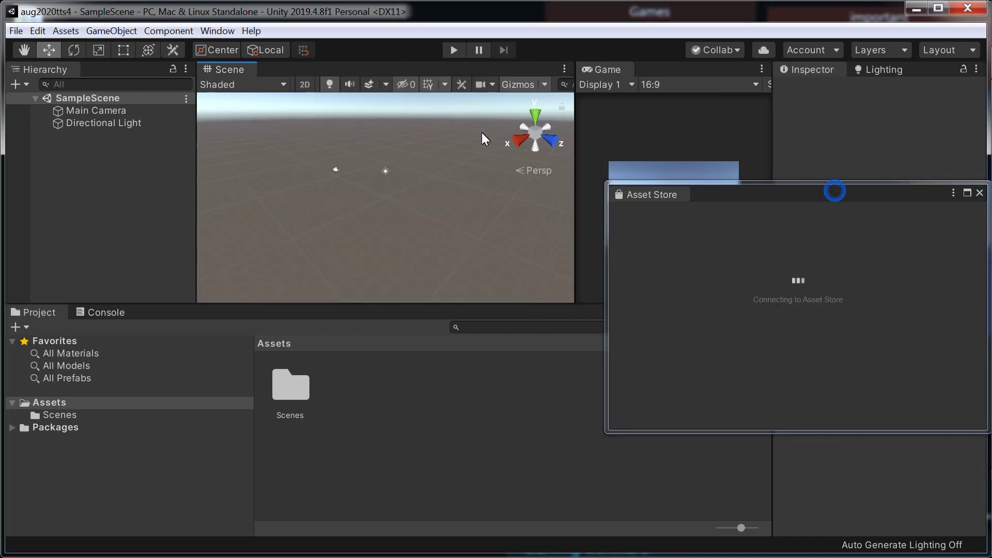
pyautogui.moveTo(796, 197); pyautogui.dragTo(386, 100)
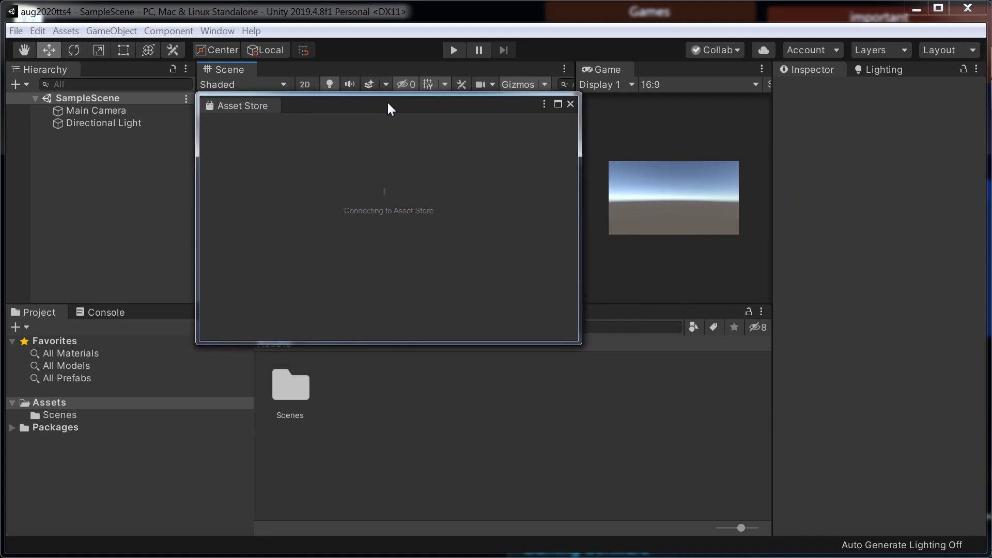
pyautogui.moveTo(580, 340); pyautogui.dragTo(906, 467)
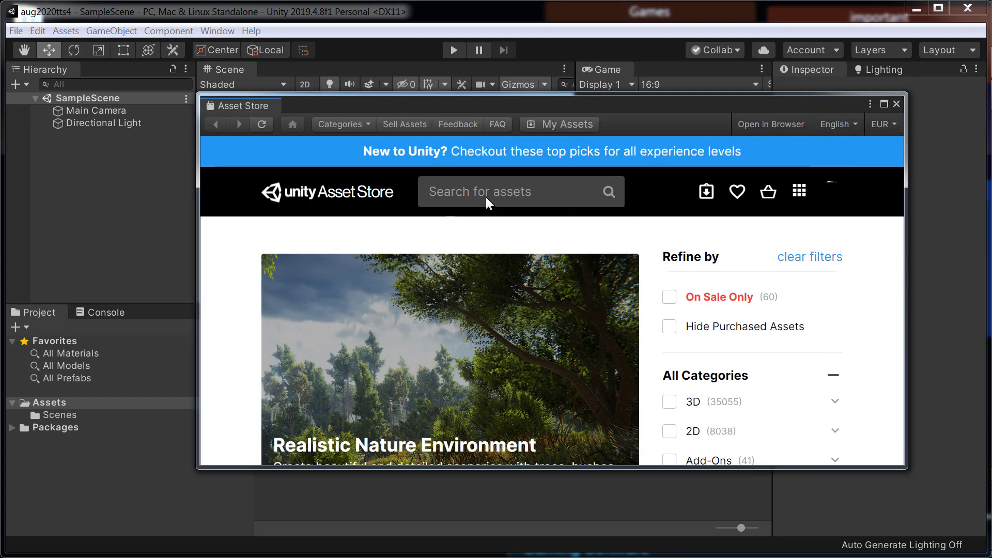
# Search the Asset Store for "uma" and open the page of UMA 2 - Unity Multipurpose Avatar.
pyautogui.click(486, 197)
pyautogui.write('uma')
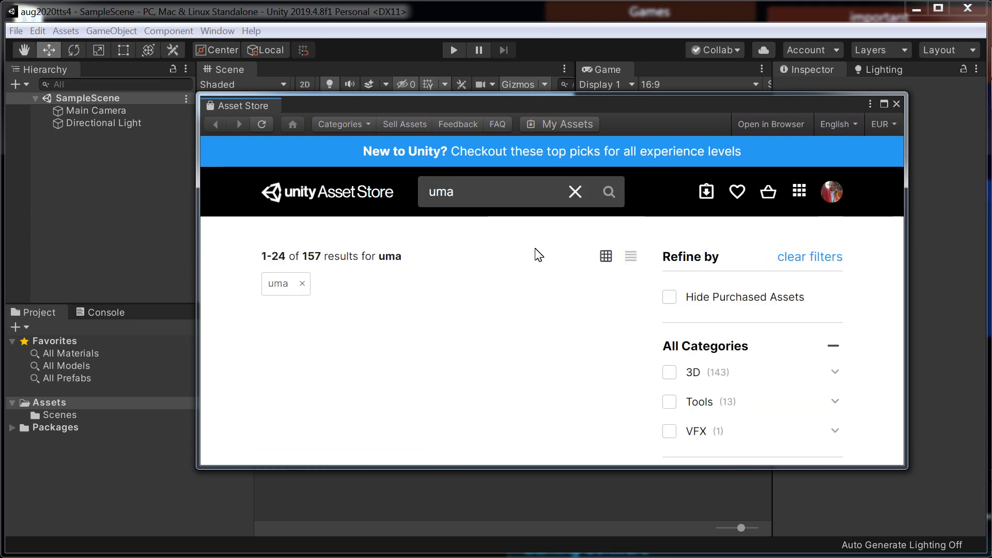
pyautogui.scroll(-6, 465, 318)
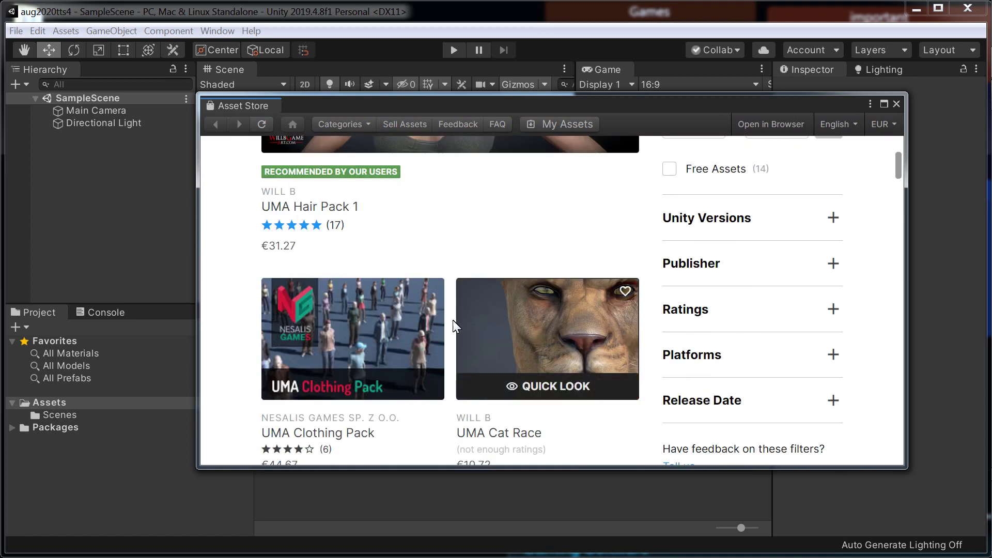
pyautogui.scroll(-2, 453, 328)
pyautogui.scroll(-1, 383, 351)
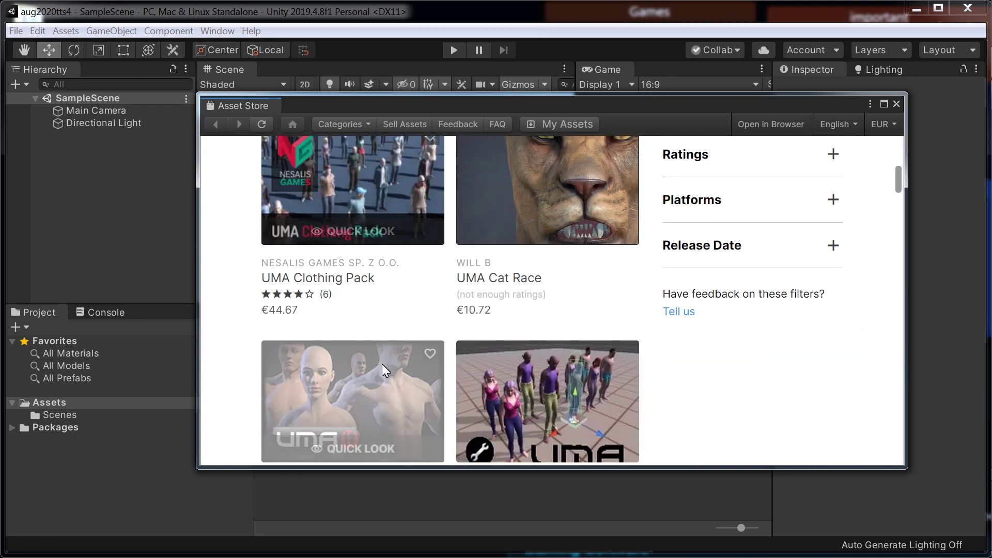
pyautogui.click(338, 383)
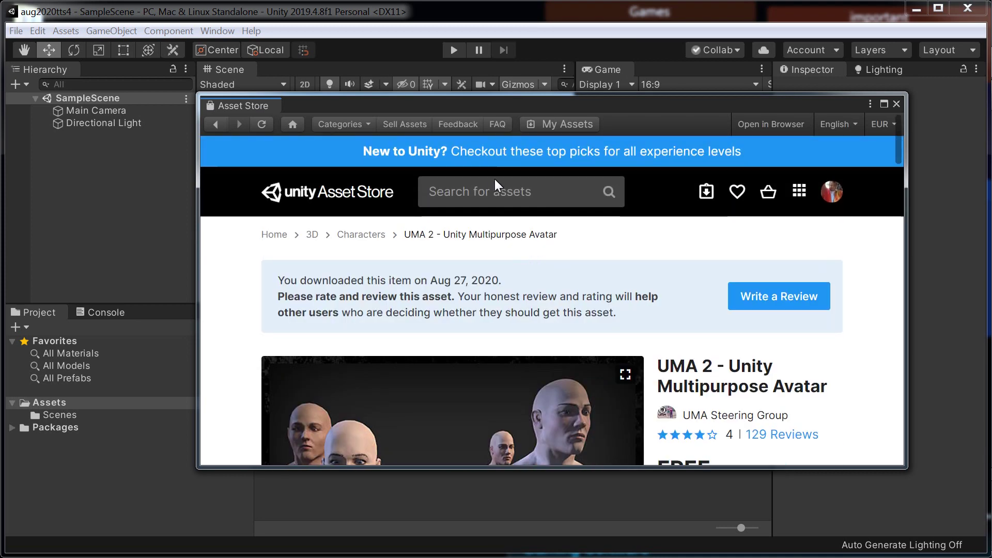
# Search the Asset Store for "troll", restrict the results to free assets, and locate Creature: Cave Troll.
pyautogui.click(486, 192)
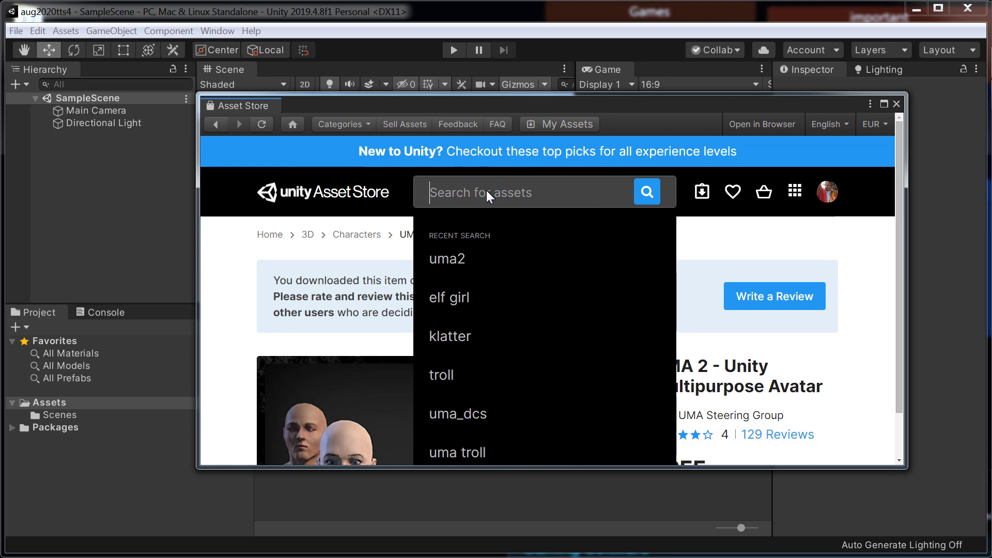
pyautogui.write('troll')
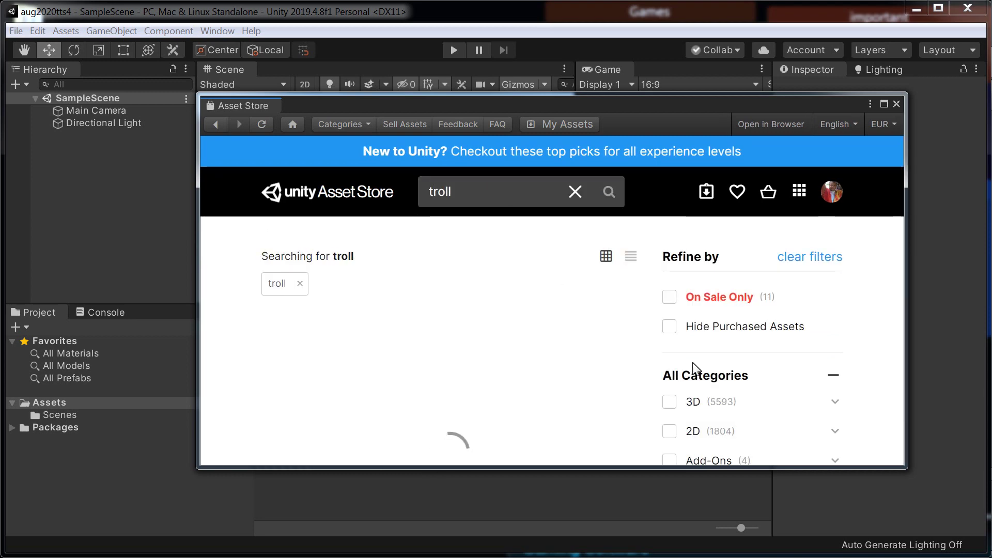
pyautogui.scroll(-5, 762, 350)
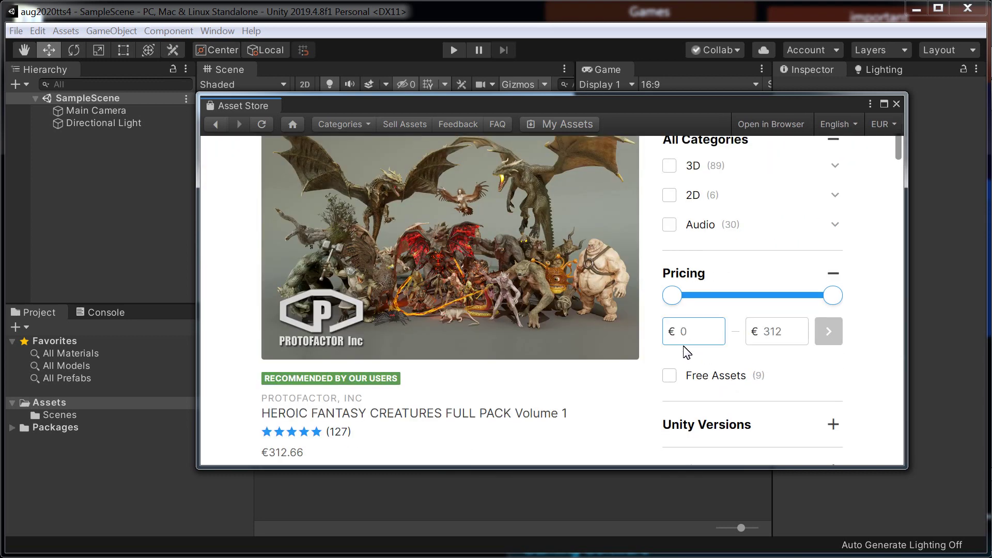
pyautogui.click(670, 378)
pyautogui.scroll(-5, 517, 307)
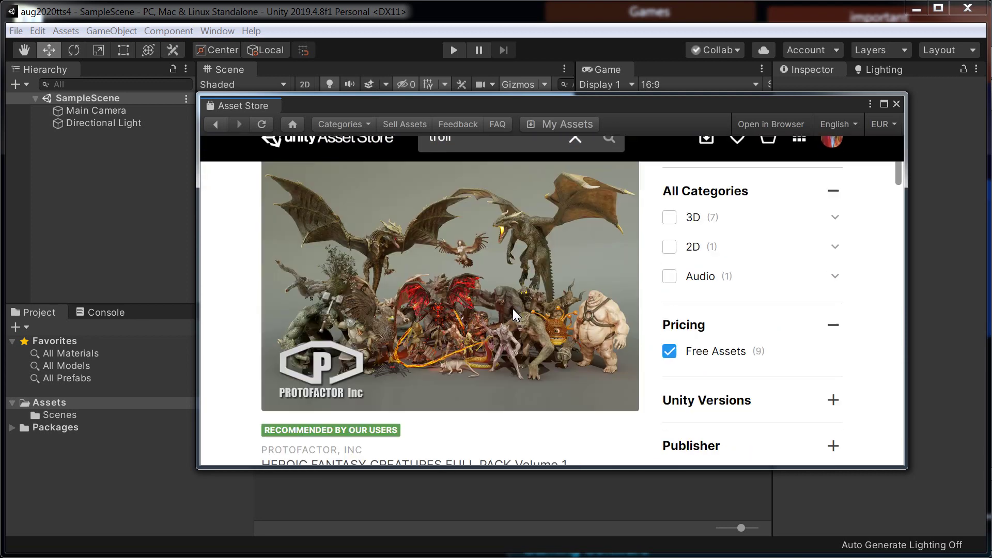
pyautogui.scroll(-2, 512, 312)
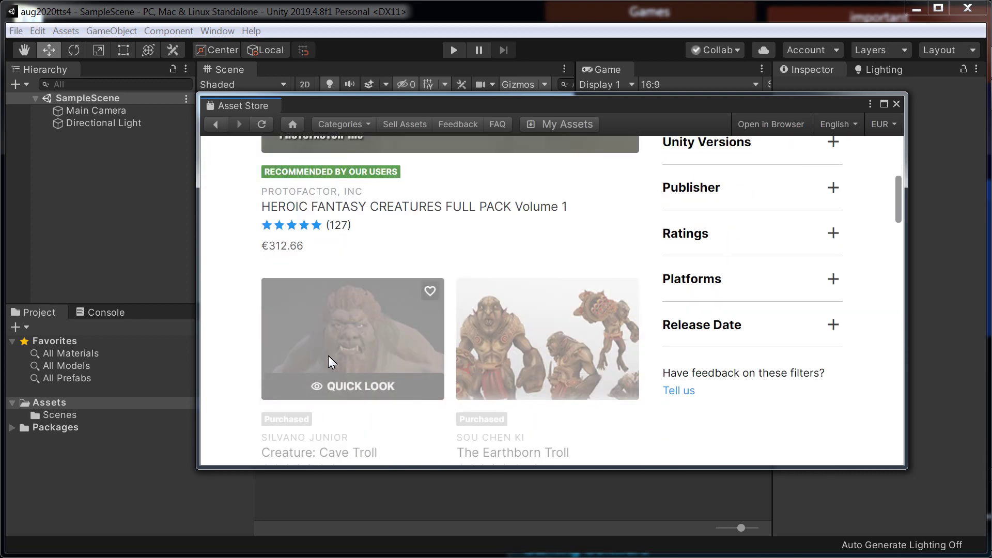
pyautogui.scroll(-1, 347, 356)
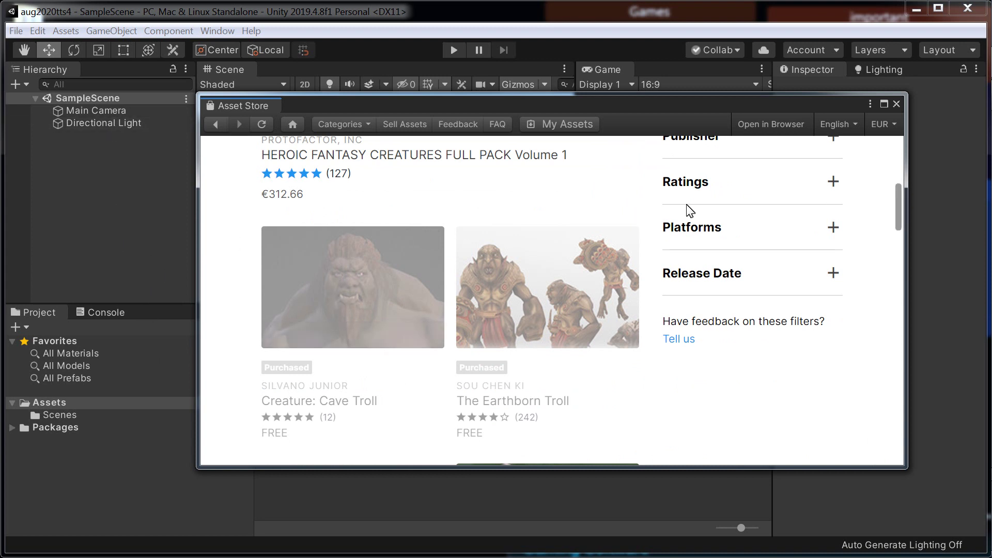
# Close the Asset Store and open the tts folder on the 2019octoberstorage (Z:) drive in Windows Explorer.
pyautogui.click(897, 106)
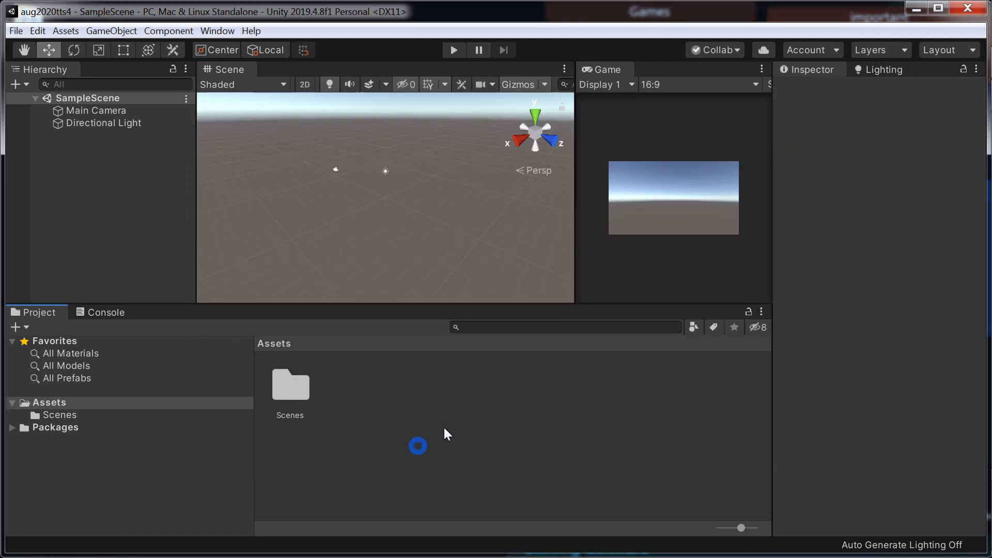
pyautogui.press('alt')
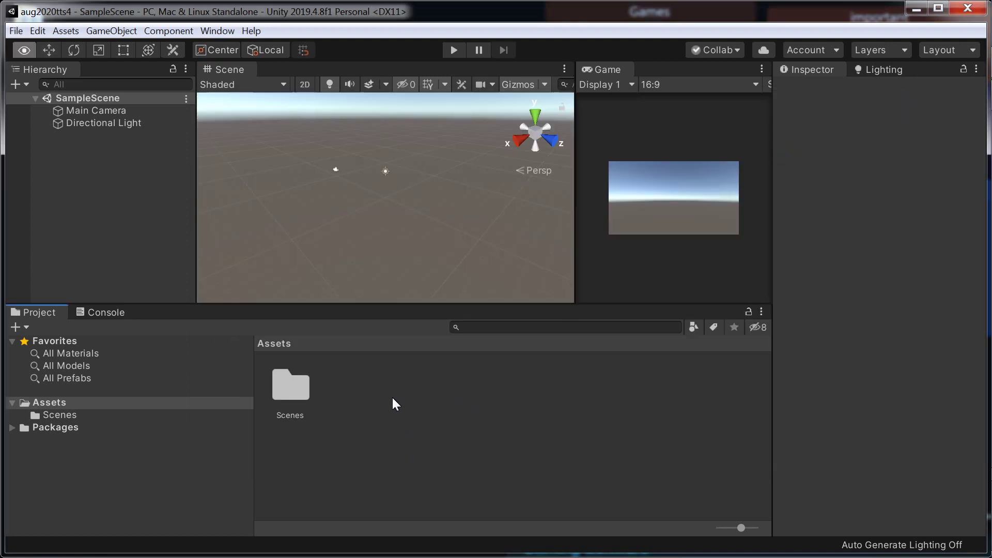
pyautogui.hotkey('alt', 'Tab')
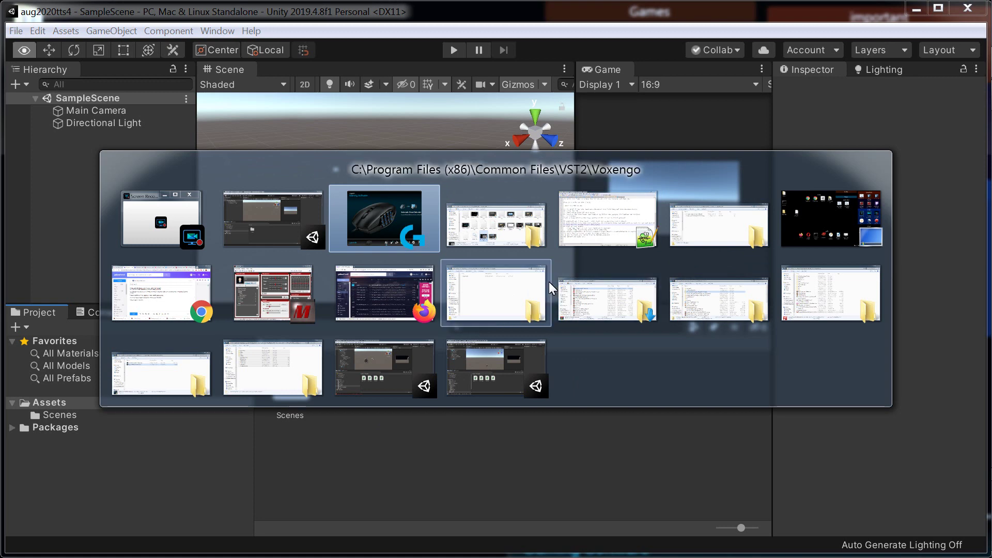
pyautogui.click(712, 233)
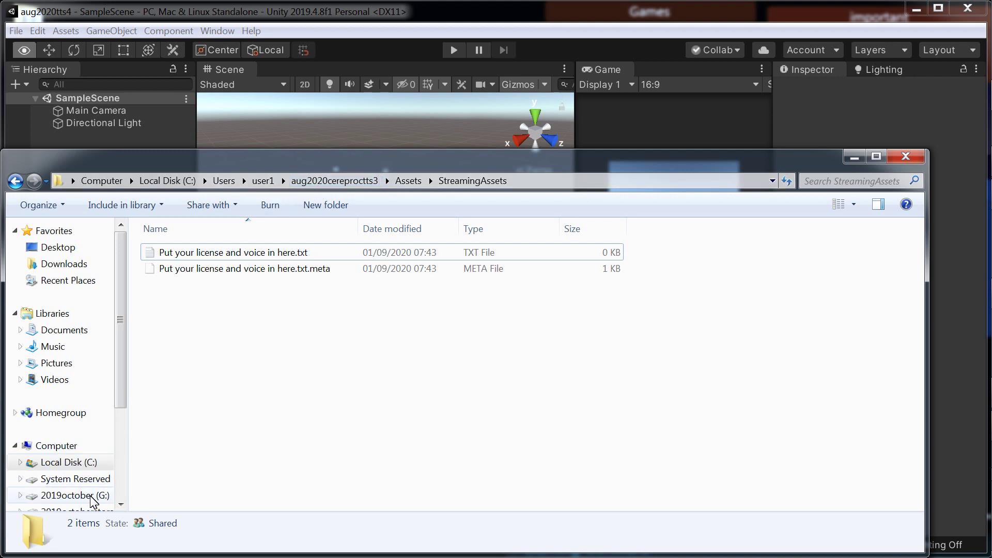
pyautogui.moveTo(121, 391); pyautogui.dragTo(121, 435)
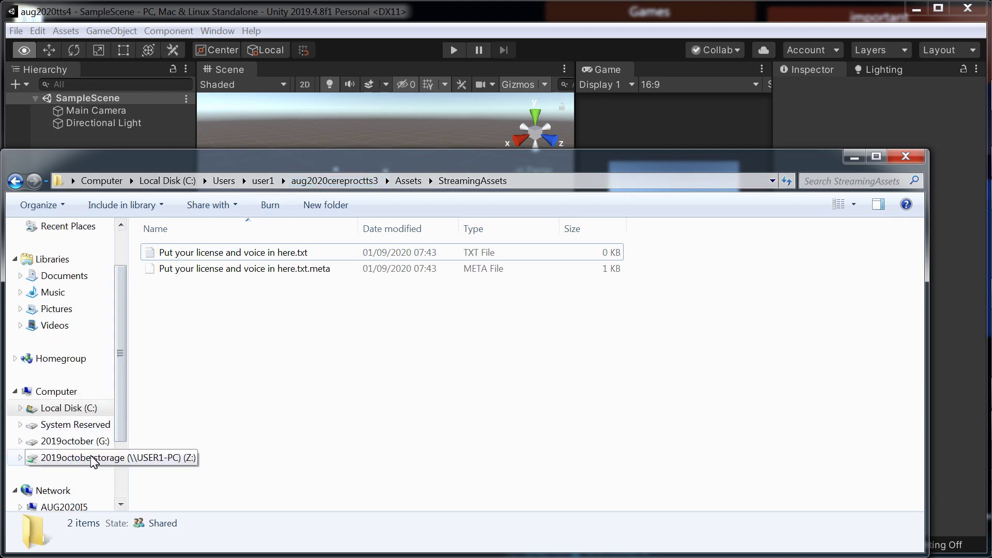
pyautogui.click(93, 460)
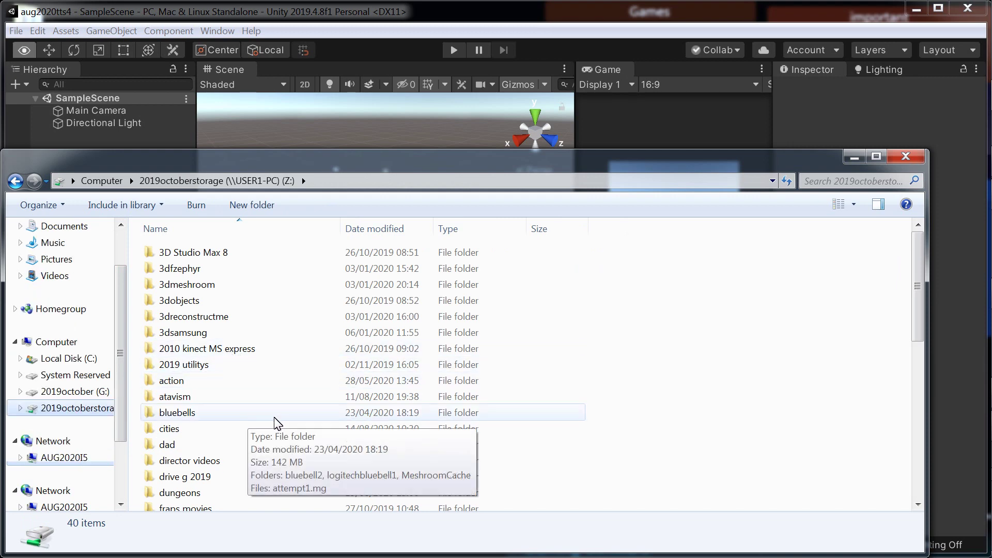
pyautogui.click(231, 460)
pyautogui.scroll(-4, 233, 458)
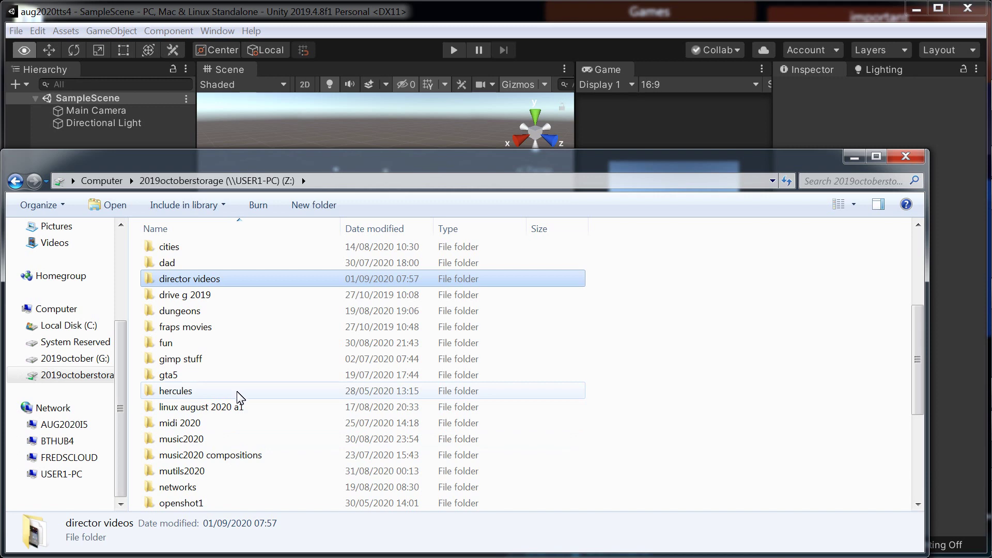
pyautogui.scroll(-4, 243, 362)
pyautogui.click(184, 377)
pyautogui.doubleClick(181, 378)
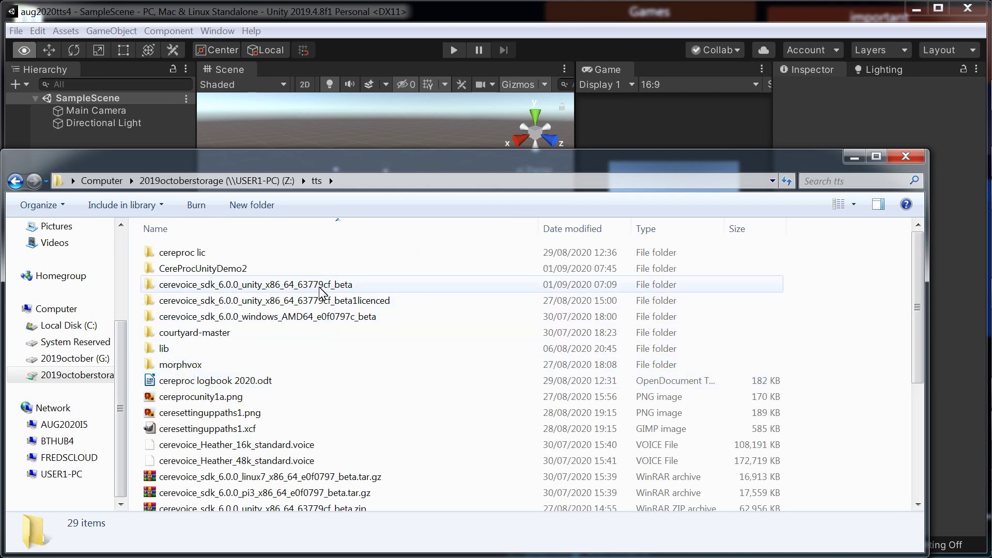
# Copy everything in the CereProcUnityDemo Assets folder, found under examples in cerevoice_sdk_6.0.0_unity_x86_64_63779cf_beta.
pyautogui.doubleClick(343, 285)
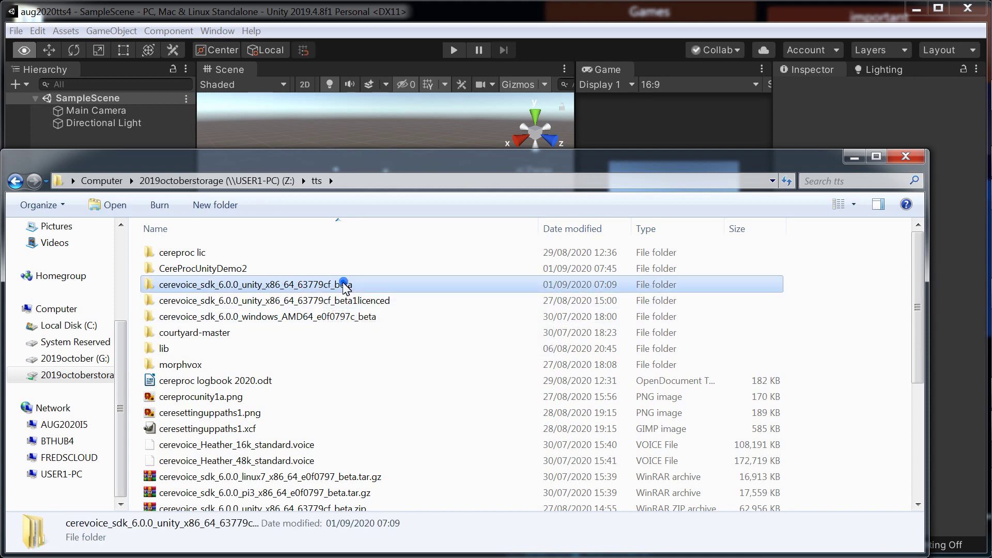
pyautogui.doubleClick(321, 251)
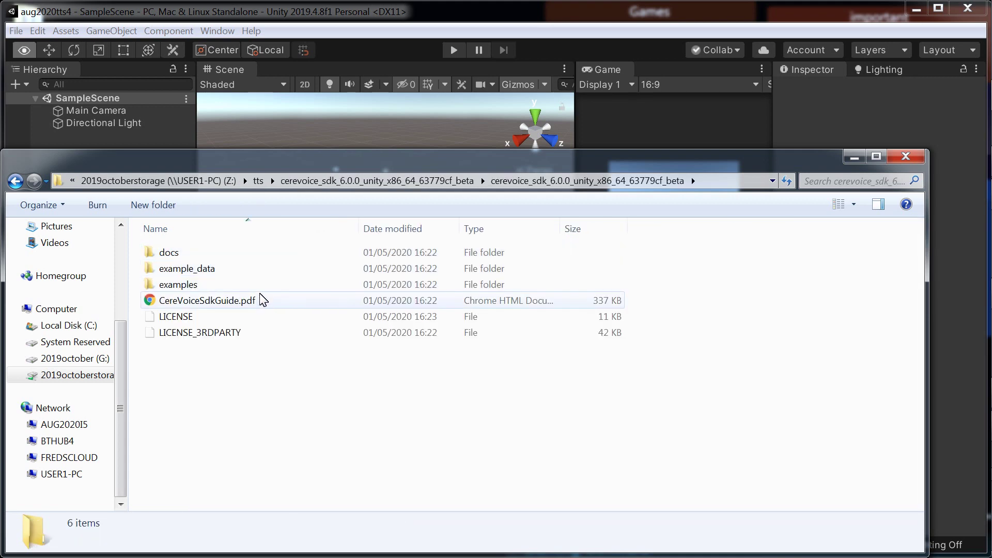
pyautogui.doubleClick(206, 284)
pyautogui.doubleClick(208, 255)
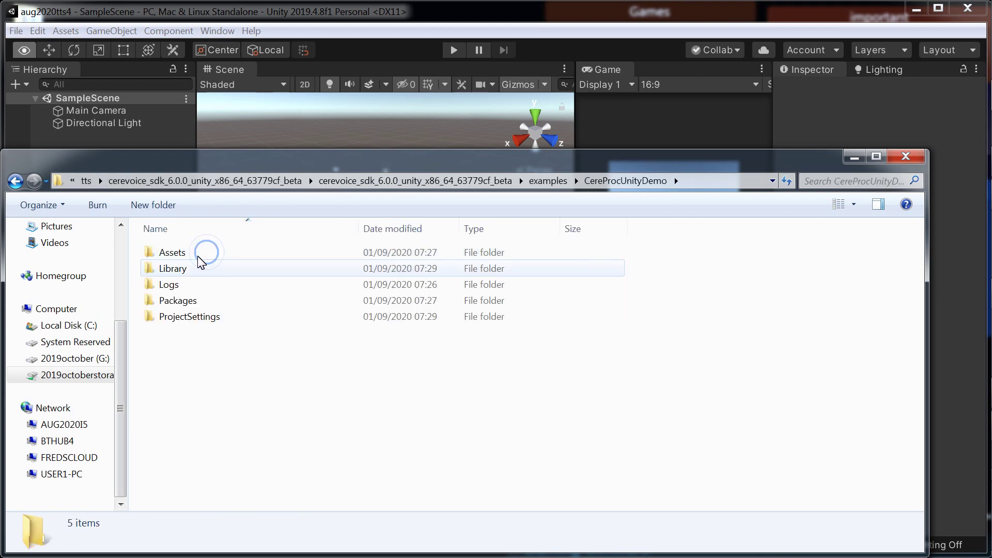
pyautogui.doubleClick(203, 255)
pyautogui.hotkey('ctrl', 'a')
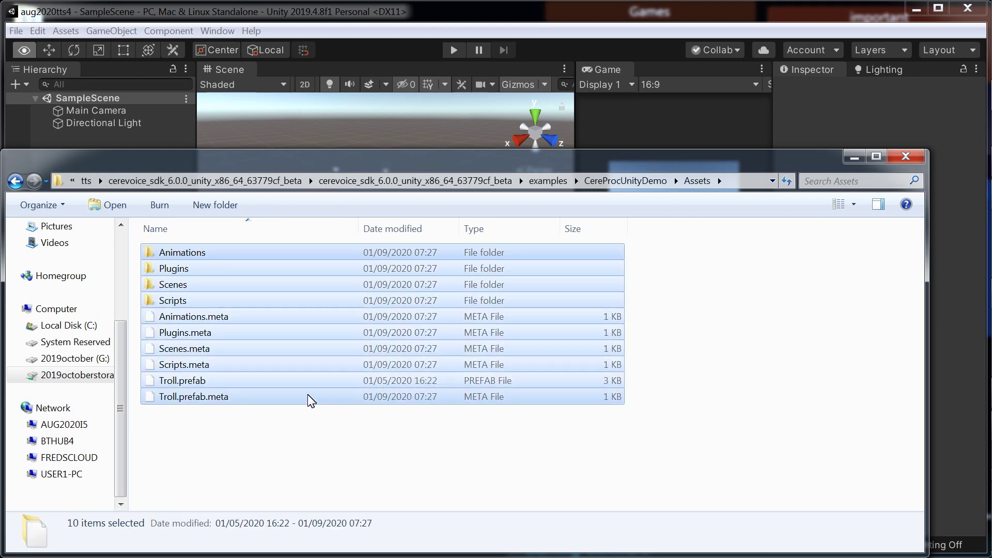
pyautogui.rightClick(275, 320)
pyautogui.click(332, 466)
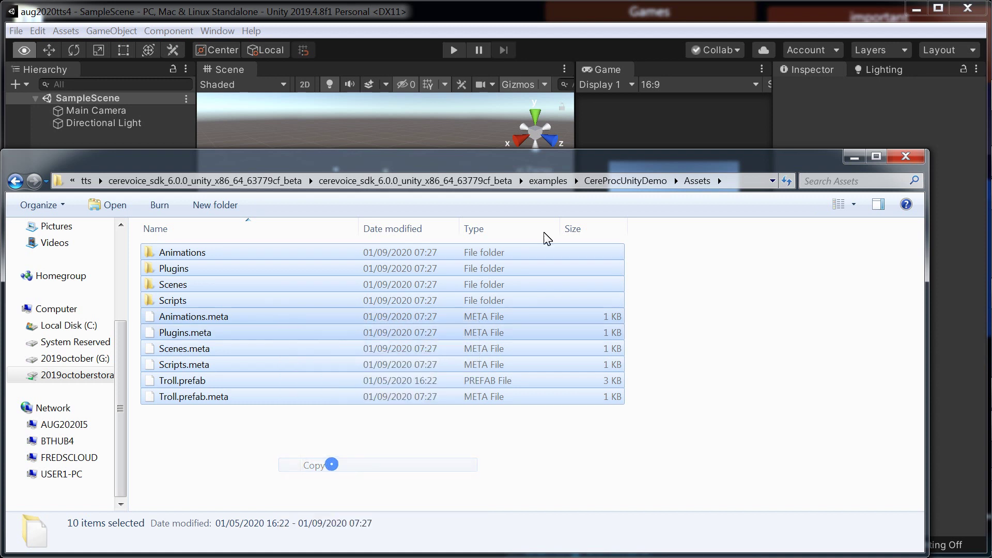
# Paste the copied demo files into the aug2020tts4 project's Assets folder, replacing Scenes.meta and merging the Scenes folder.
pyautogui.hotkey('alt', 'Tab')
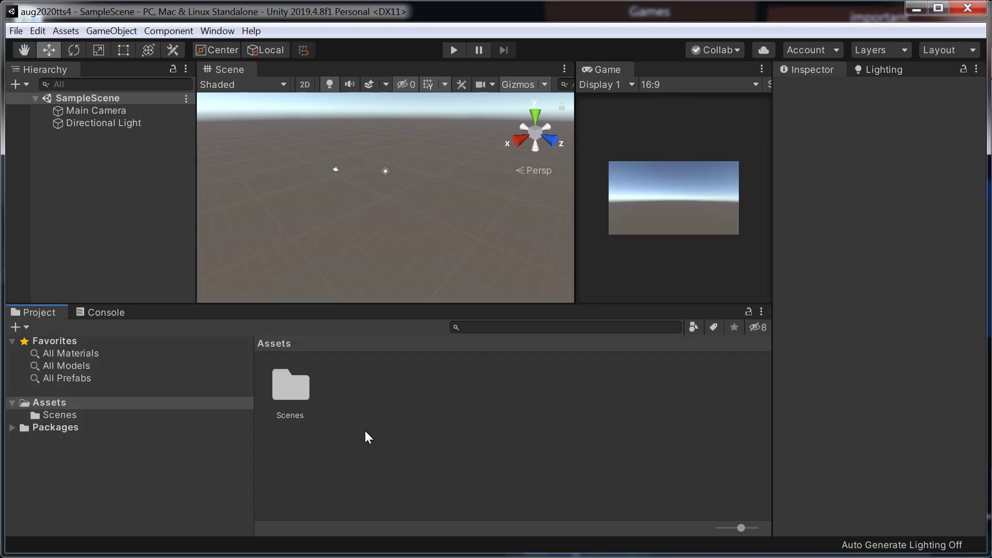
pyautogui.rightClick(359, 399)
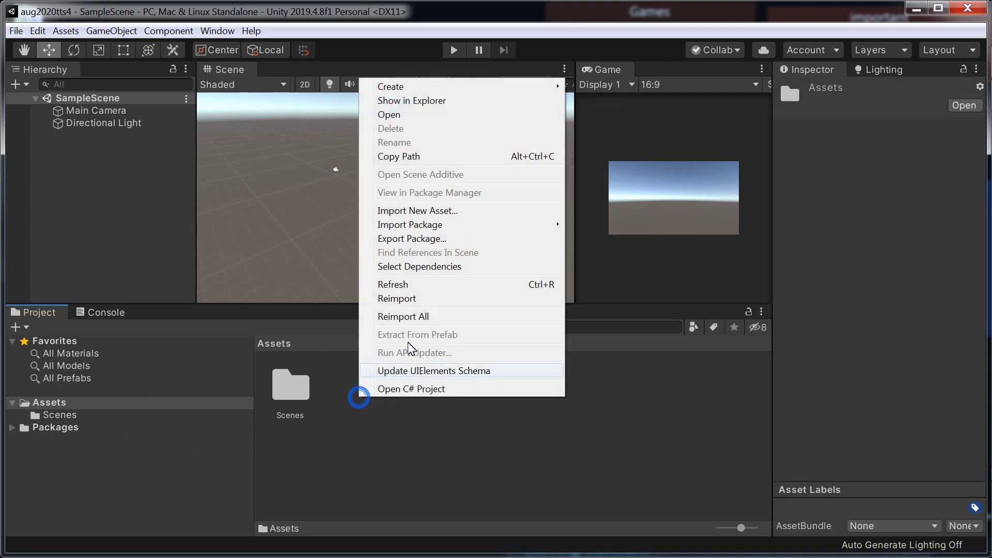
pyautogui.click(451, 102)
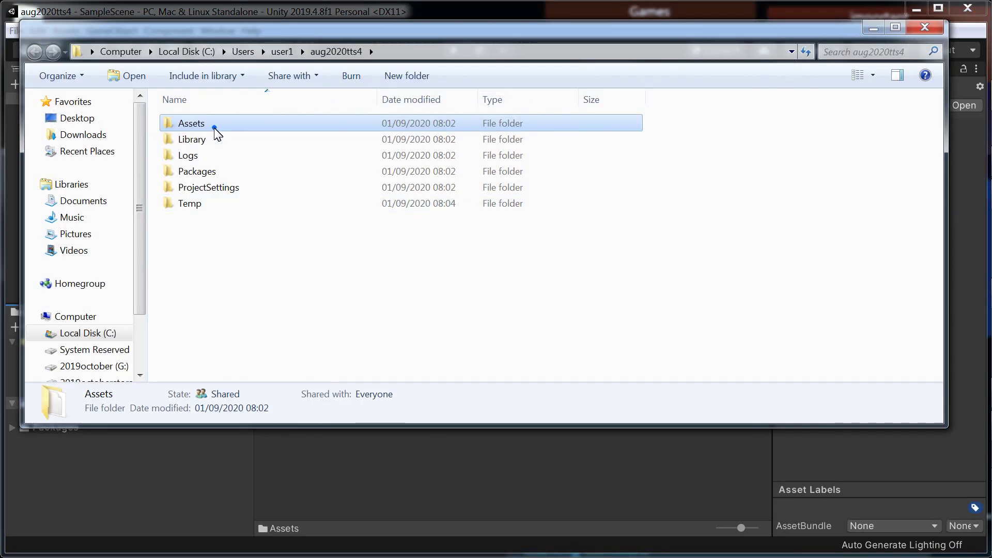
pyautogui.doubleClick(213, 126)
pyautogui.rightClick(281, 268)
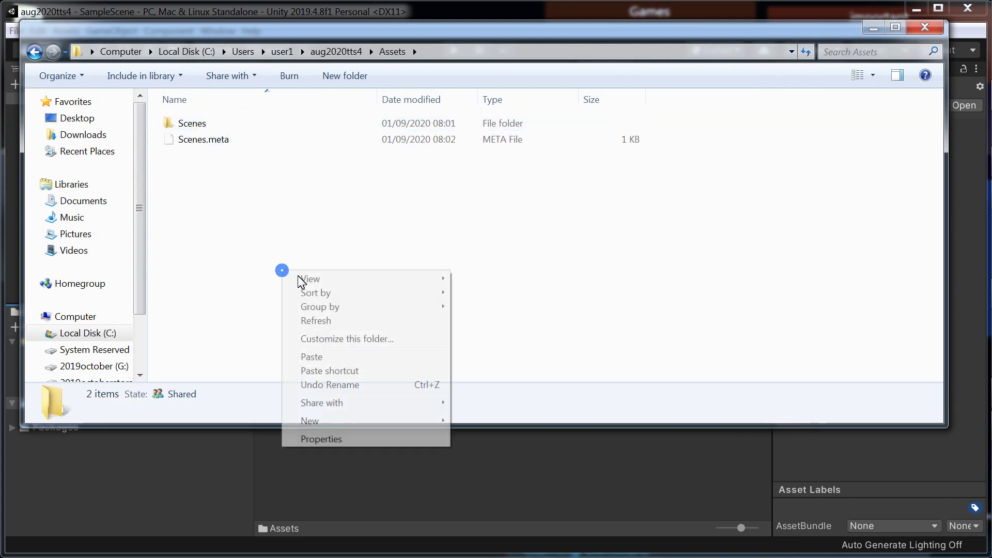
pyautogui.click(344, 356)
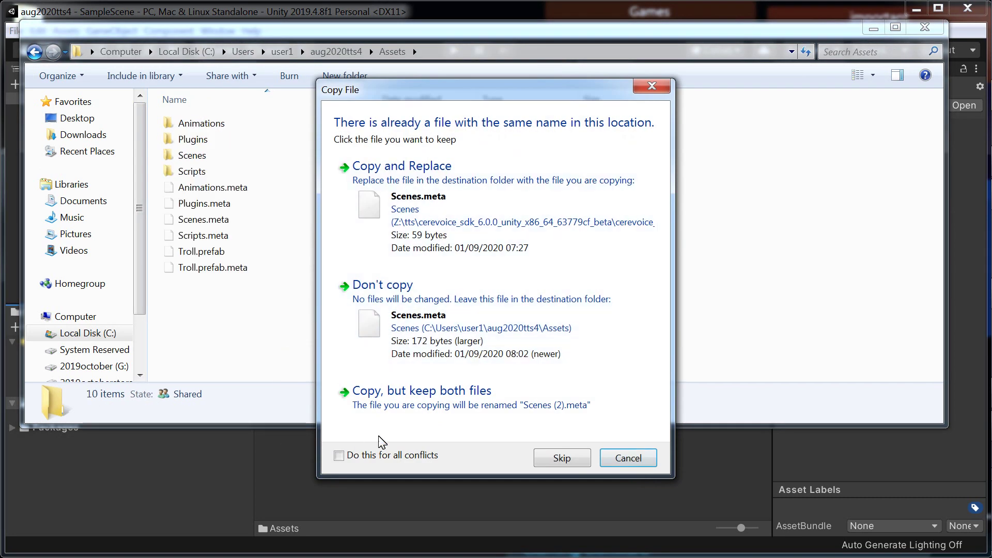
pyautogui.click(368, 460)
pyautogui.click(377, 223)
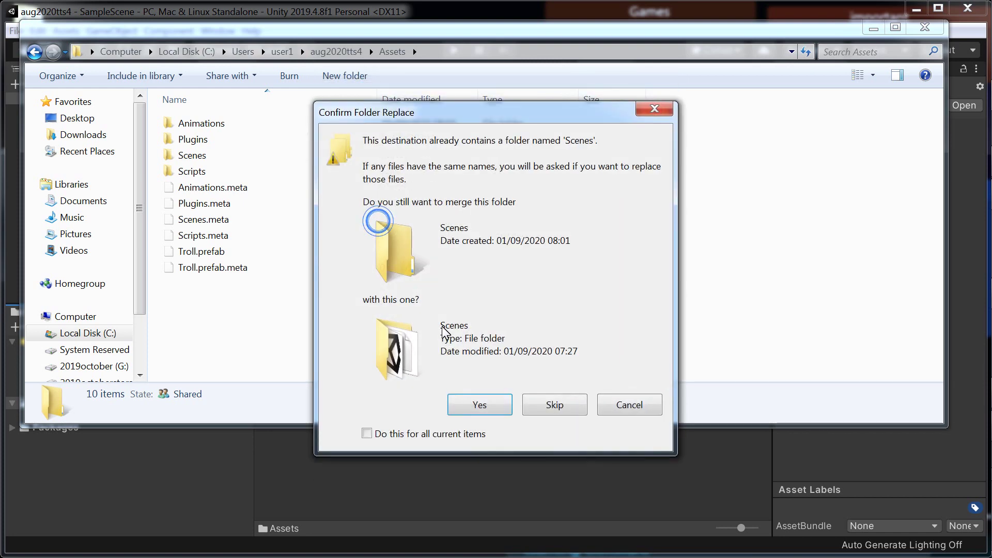
pyautogui.click(482, 407)
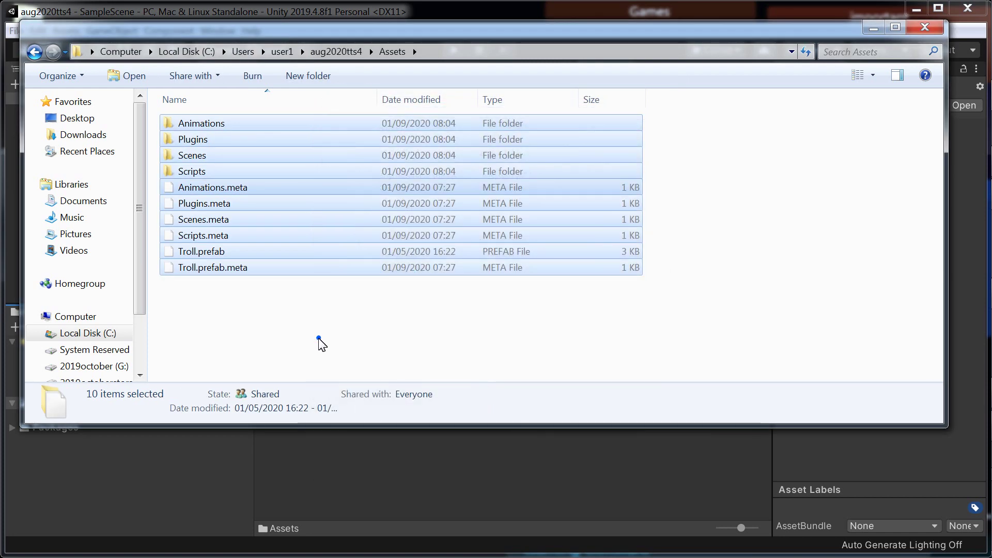
pyautogui.click(319, 340)
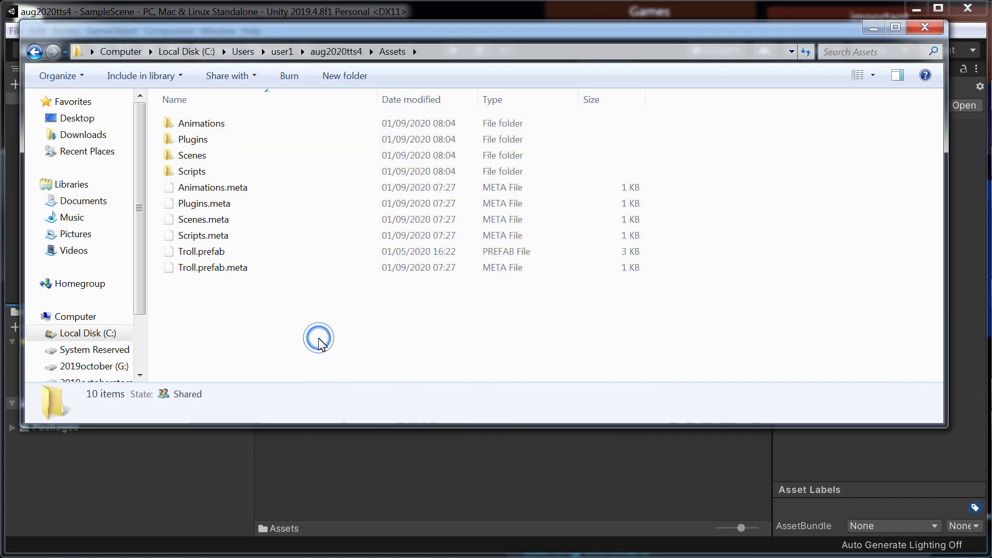
pyautogui.click(927, 30)
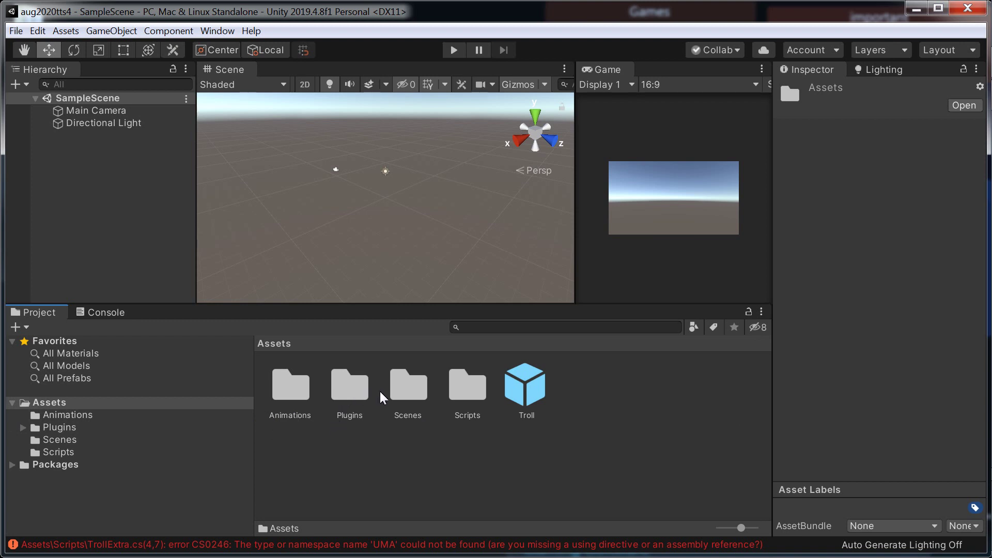
# Open the TTS_UI scene and examine its UMA_DCS object and the Troll object under Troll_ref.
pyautogui.doubleClick(400, 391)
pyautogui.doubleClick(351, 392)
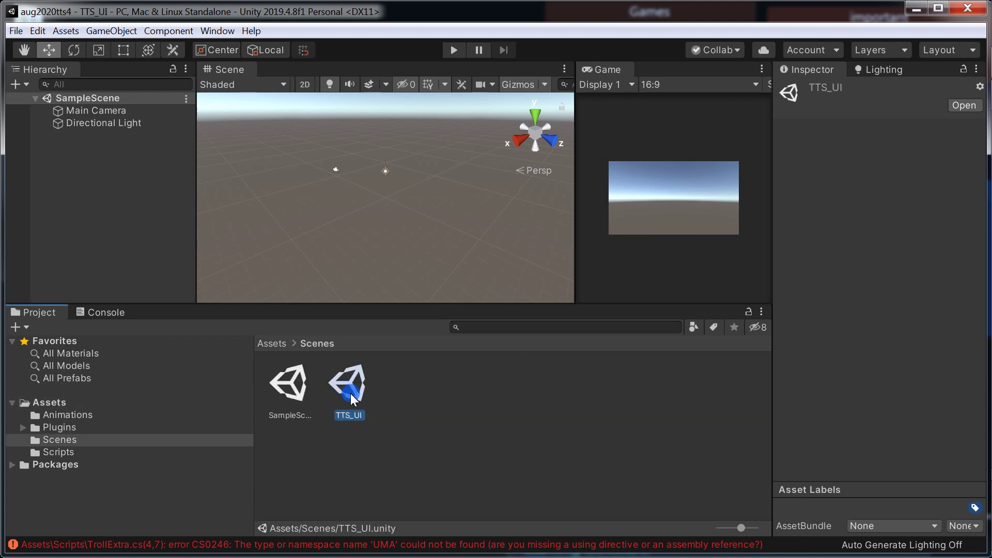
pyautogui.click(137, 112)
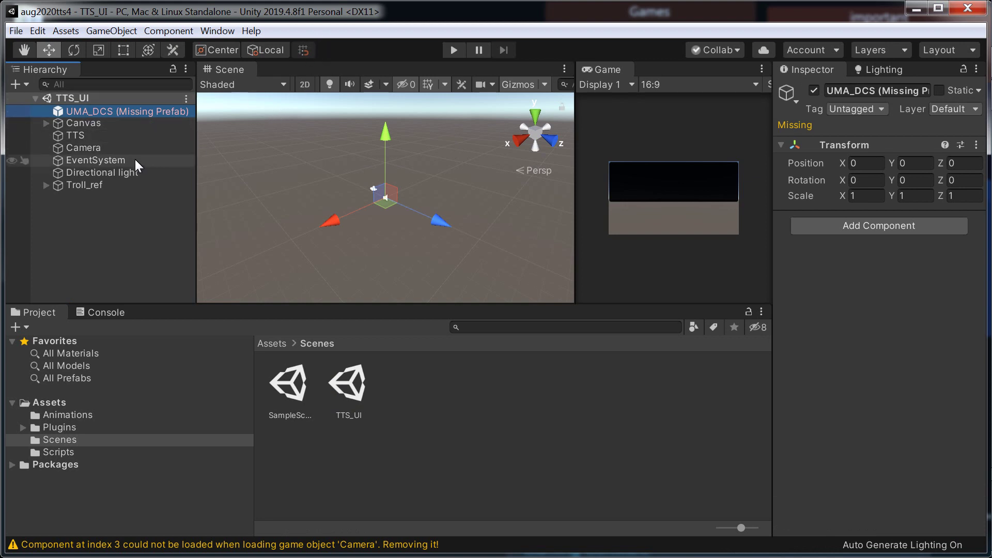
pyautogui.click(51, 186)
pyautogui.click(99, 198)
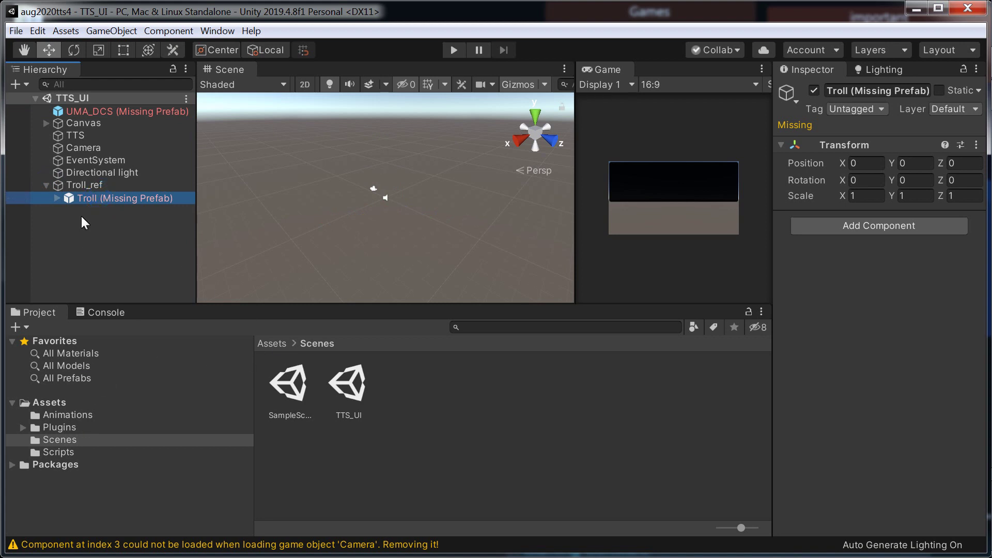
pyautogui.click(57, 198)
pyautogui.click(105, 203)
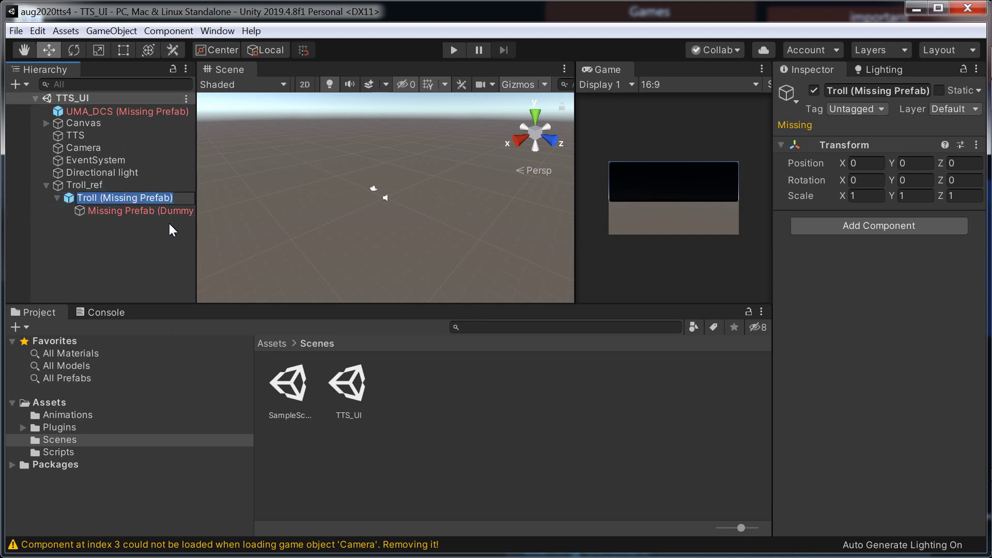
pyautogui.click(131, 113)
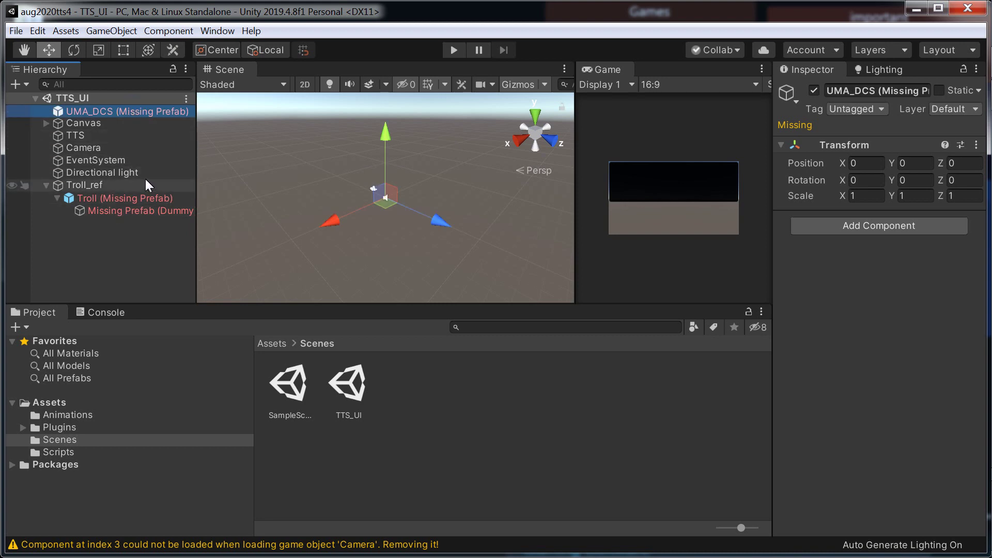
# Expand the Canvas object and assign the TTS_unity script to the TTS object's empty script component.
pyautogui.click(47, 123)
pyautogui.click(47, 123)
pyautogui.click(48, 123)
pyautogui.click(75, 160)
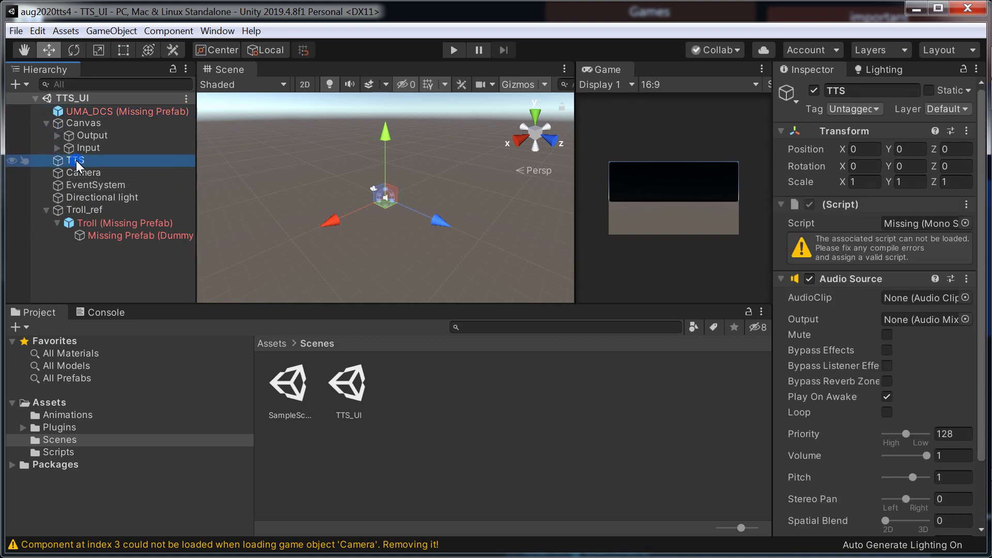
pyautogui.click(62, 451)
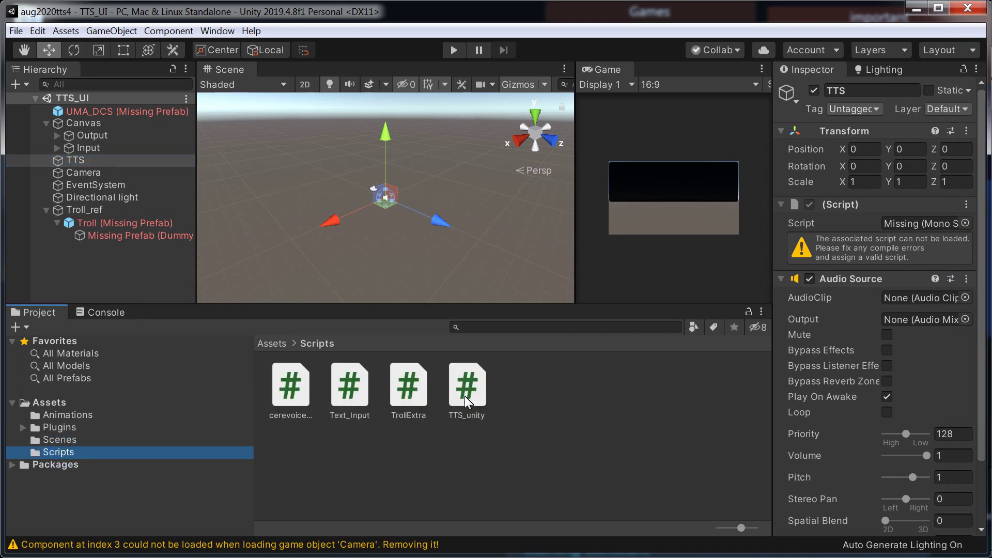
pyautogui.moveTo(464, 396); pyautogui.dragTo(907, 218)
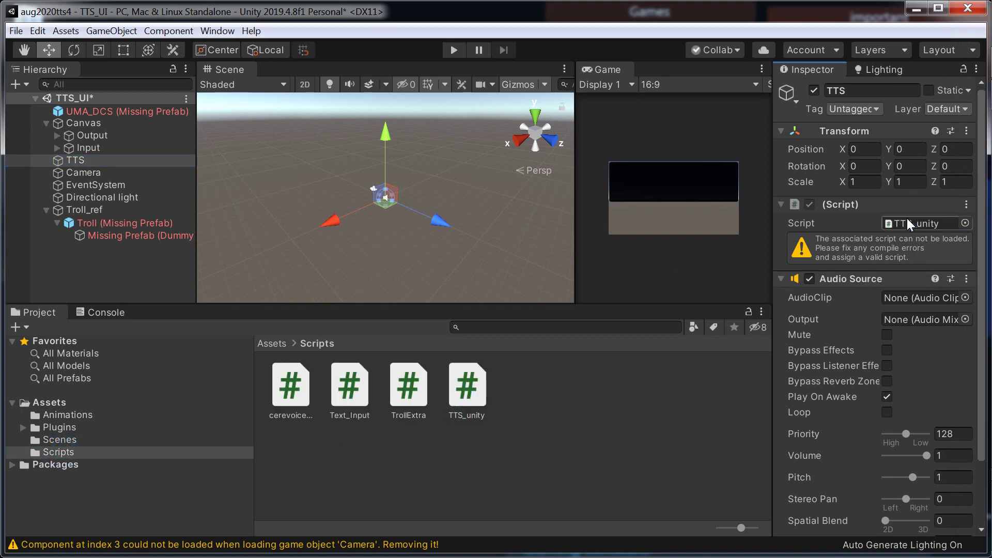
# Open the TTS_unity script in Notepad++ and review the voice, license and certificate file paths in its Start function.
pyautogui.click(909, 222)
pyautogui.doubleClick(908, 222)
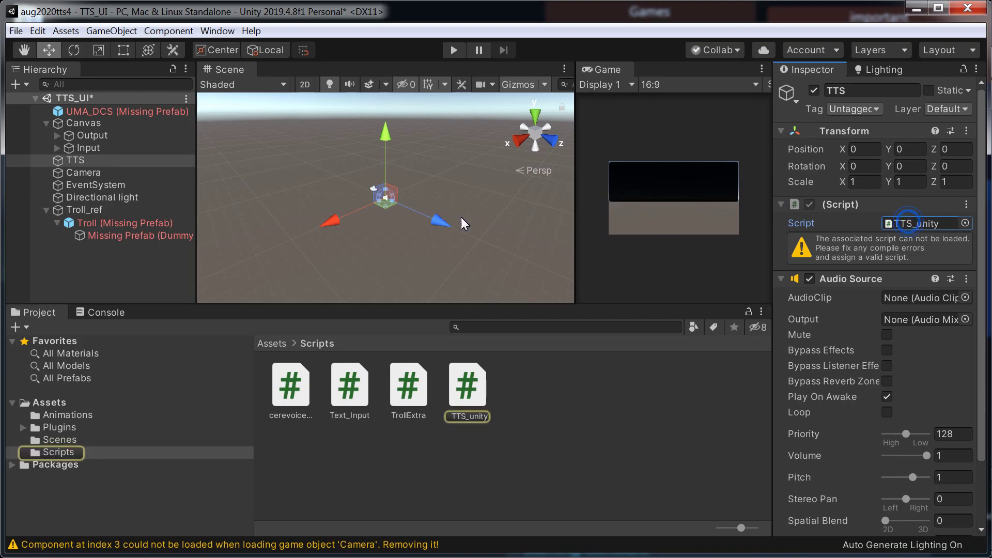
pyautogui.scroll(-17, 304, 302)
pyautogui.scroll(-2, 303, 302)
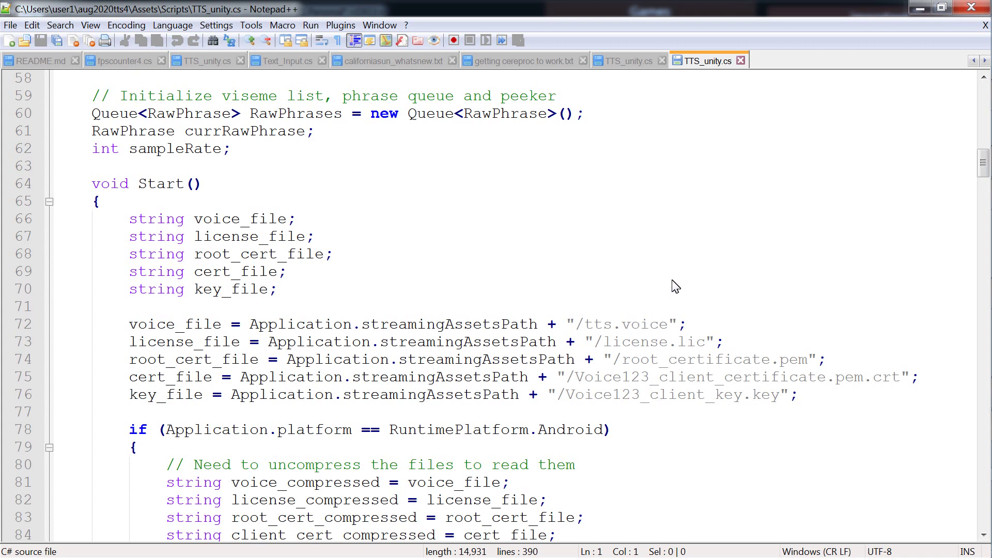
pyautogui.click(921, 8)
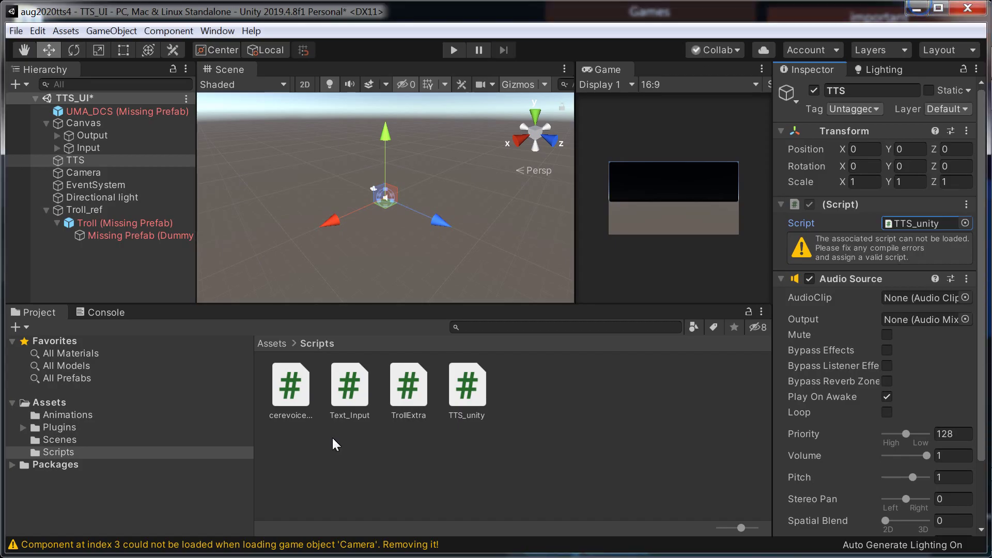
# Create a folder named StreamingAssets in the project's Assets folder.
pyautogui.click(49, 402)
pyautogui.rightClick(357, 458)
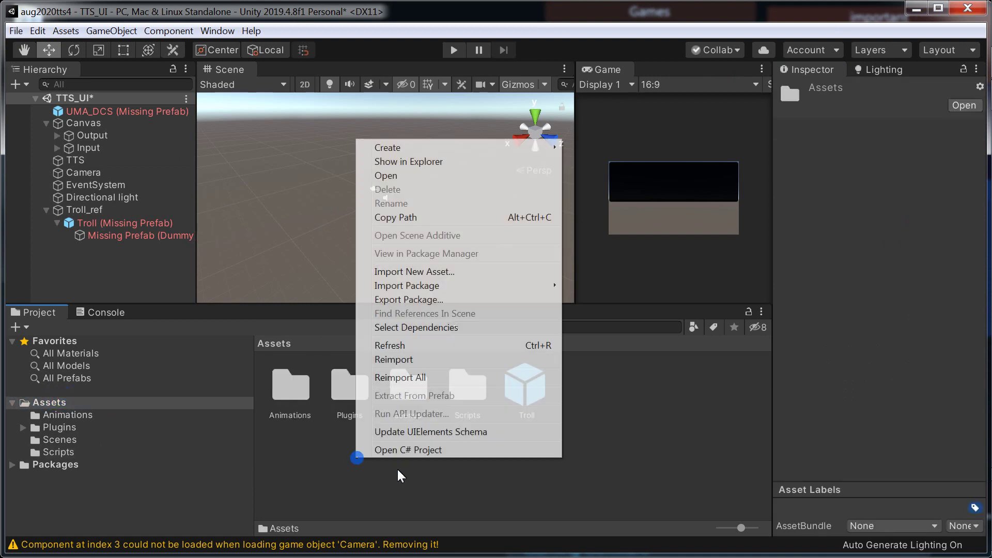
pyautogui.moveTo(437, 148)
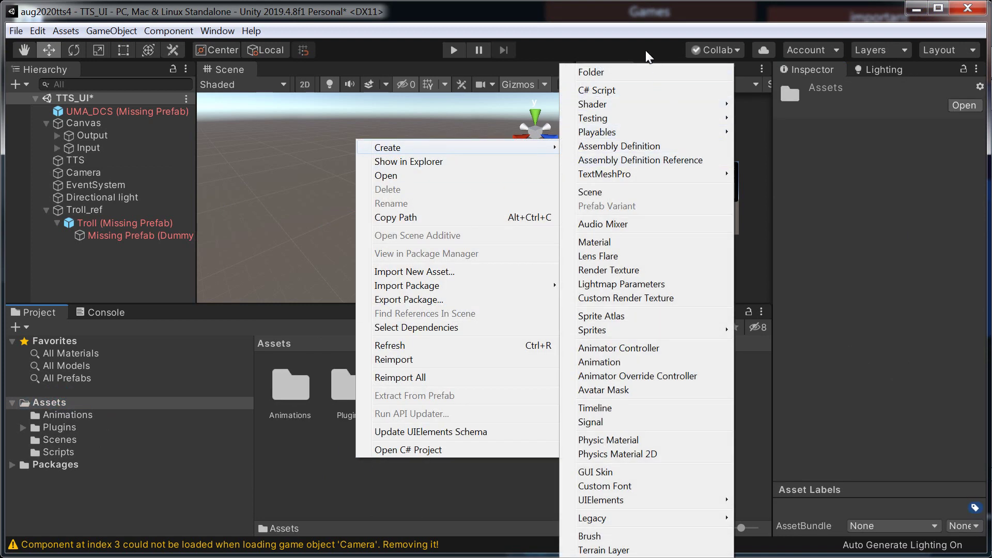
pyautogui.click(629, 73)
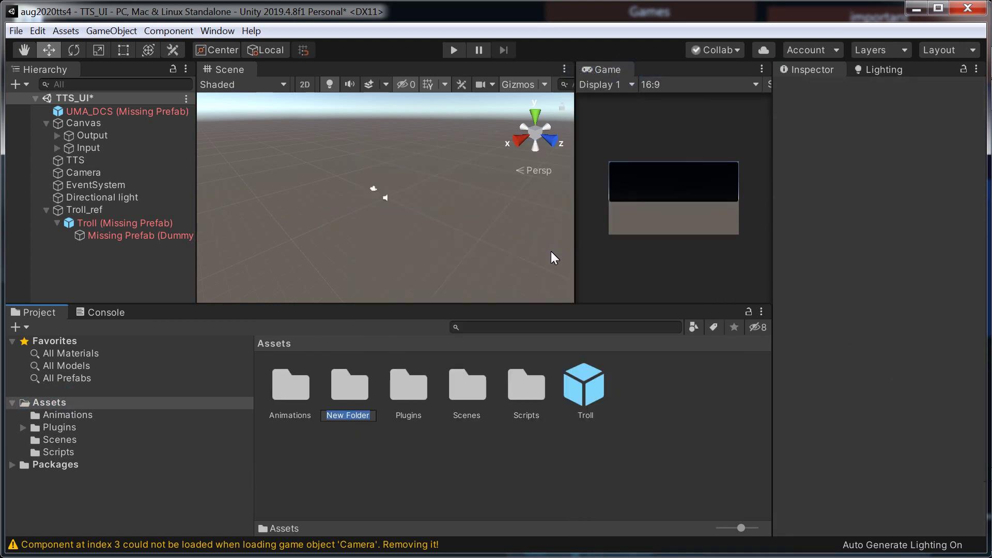
pyautogui.write('StreamingAs')
pyautogui.write('sets')
pyautogui.press('Return')
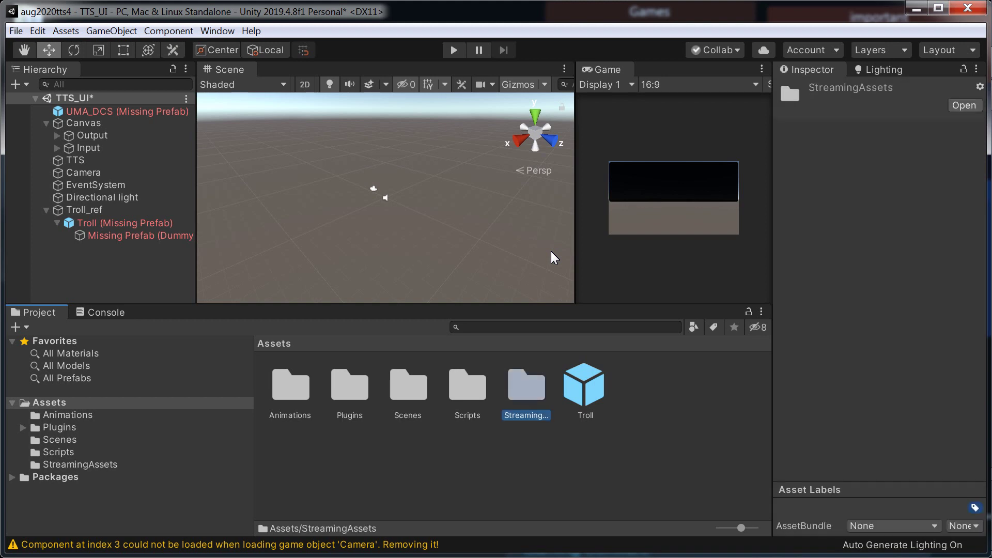
# Open the new StreamingAssets folder and show its location in Windows Explorer.
pyautogui.doubleClick(522, 392)
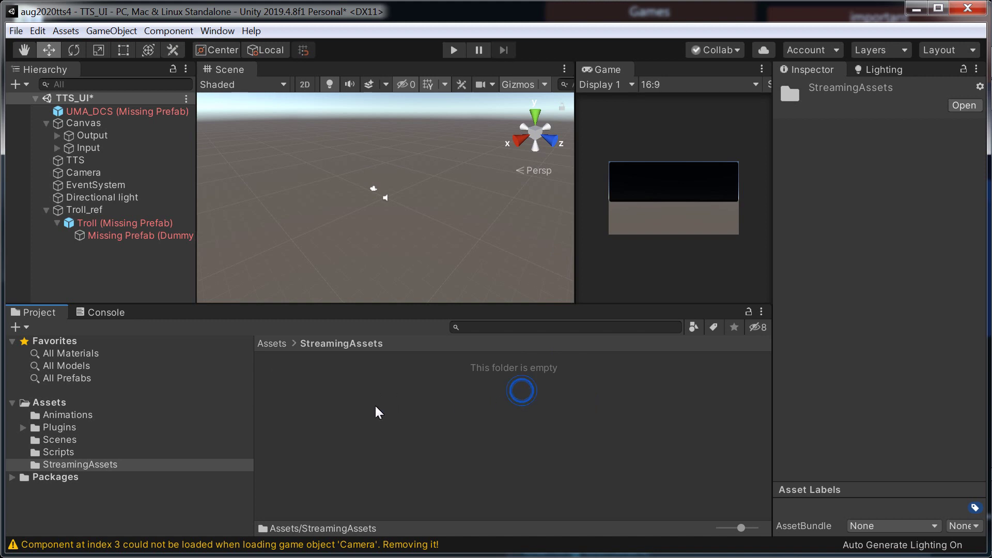
pyautogui.rightClick(342, 376)
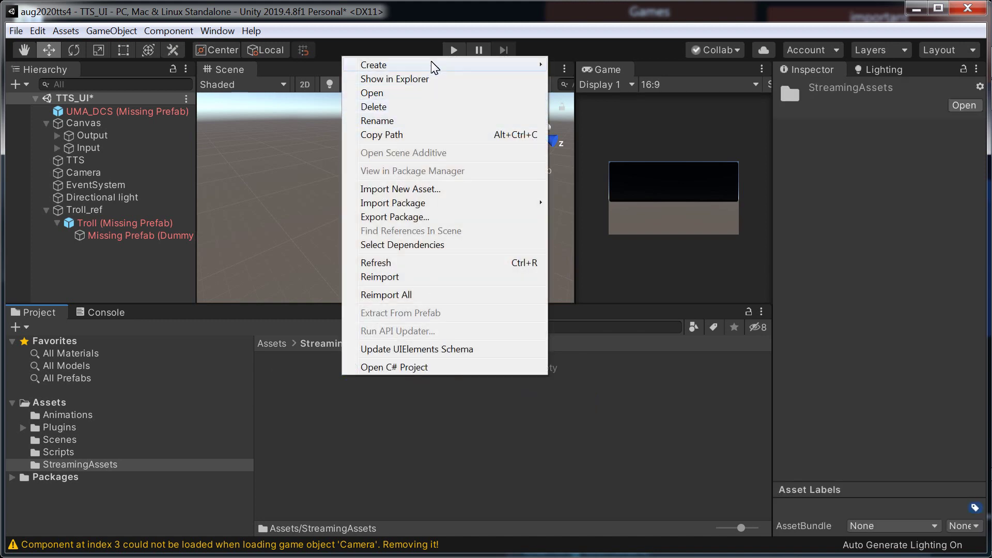
pyautogui.moveTo(432, 66)
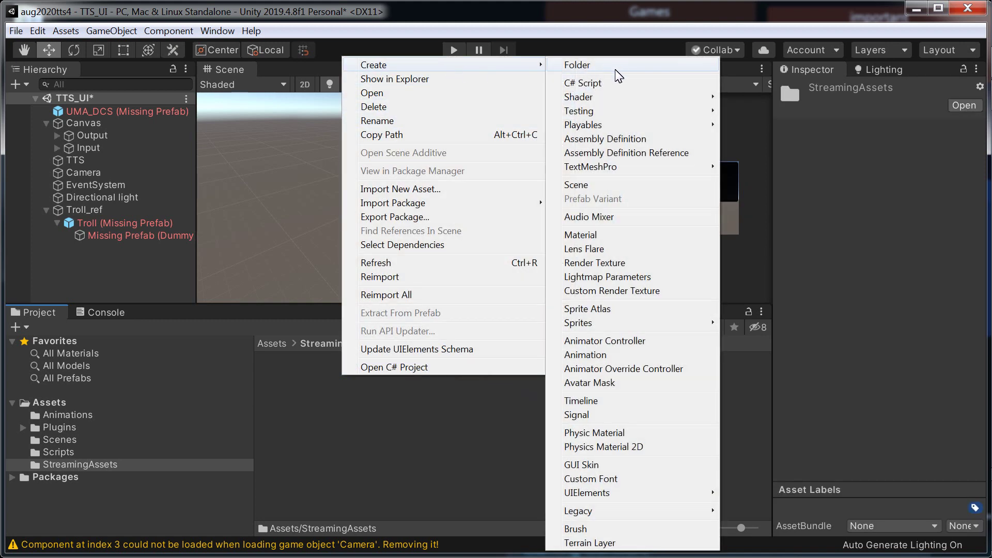
pyautogui.click(386, 430)
pyautogui.rightClick(384, 406)
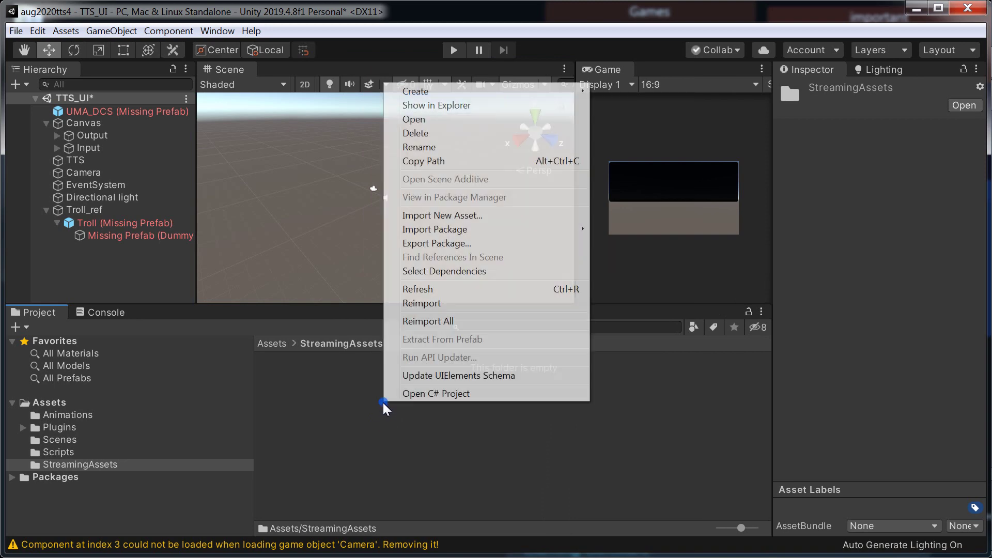
pyautogui.click(497, 108)
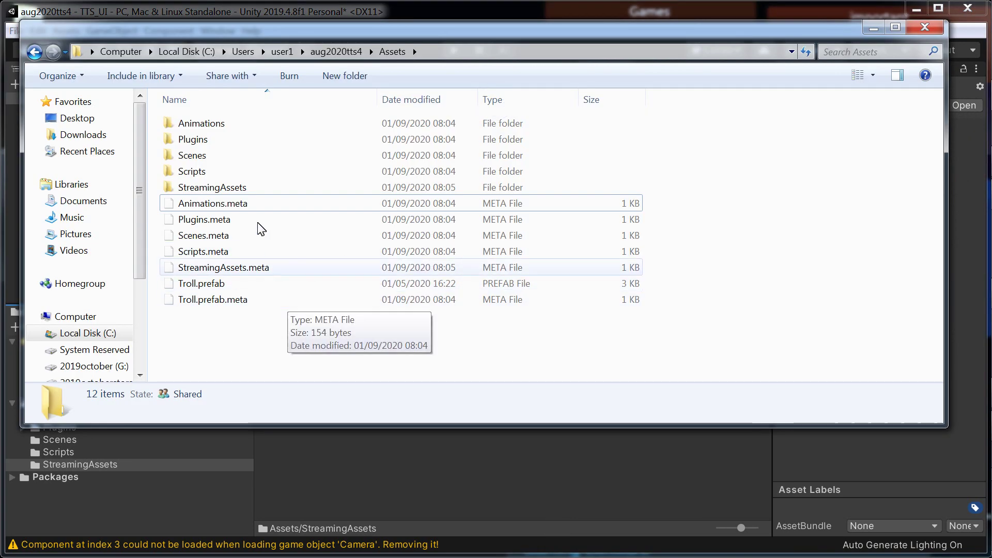
pyautogui.doubleClick(232, 187)
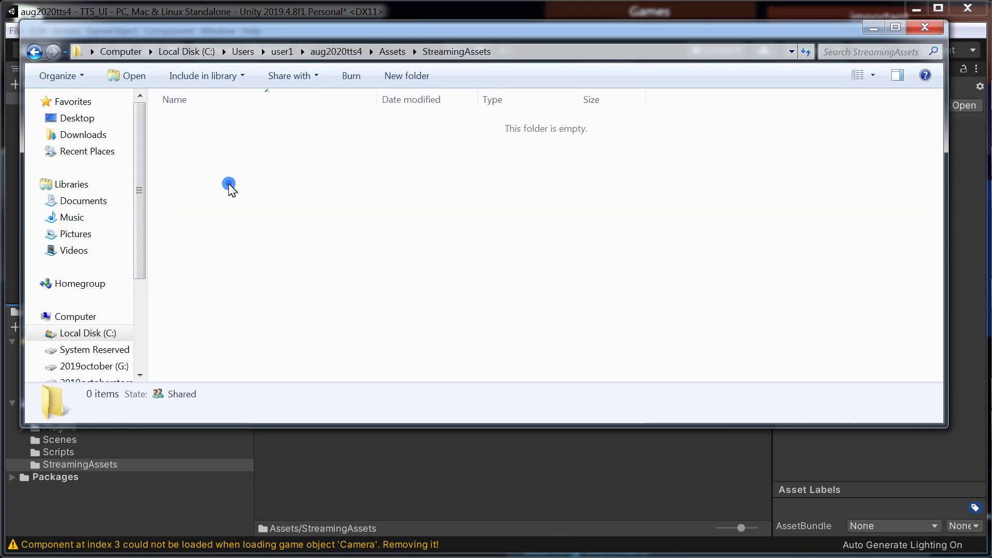
# Create a text document named "this is where you put your voice and licensing" in StreamingAssets, and return to Unity.
pyautogui.rightClick(289, 202)
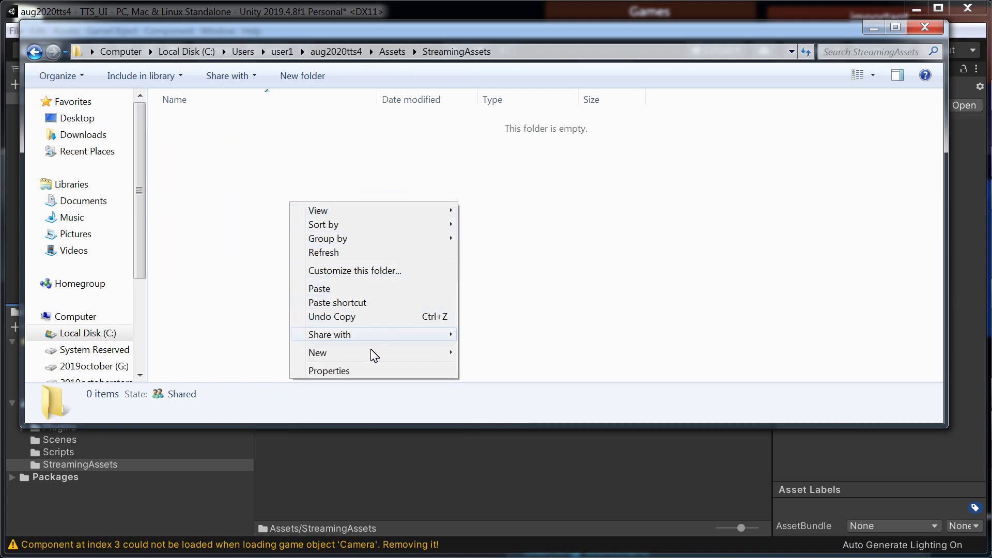
pyautogui.moveTo(412, 354)
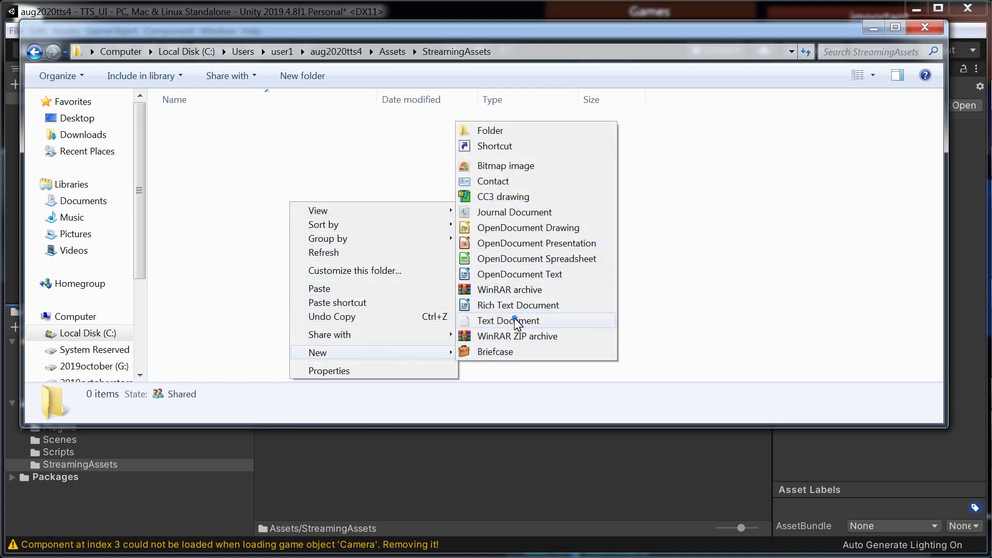
pyautogui.click(515, 320)
pyautogui.write('this iw')
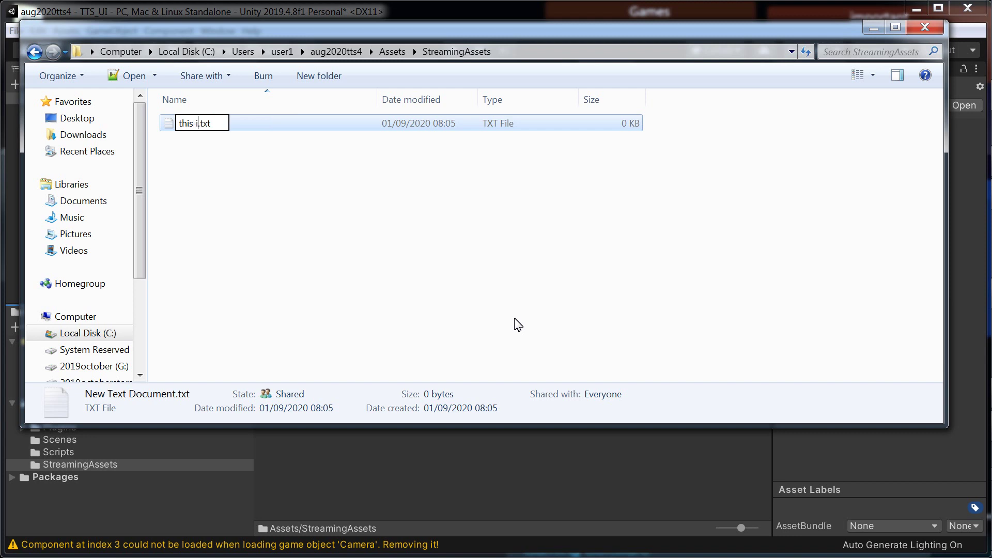
pyautogui.write('wher eyou pu')
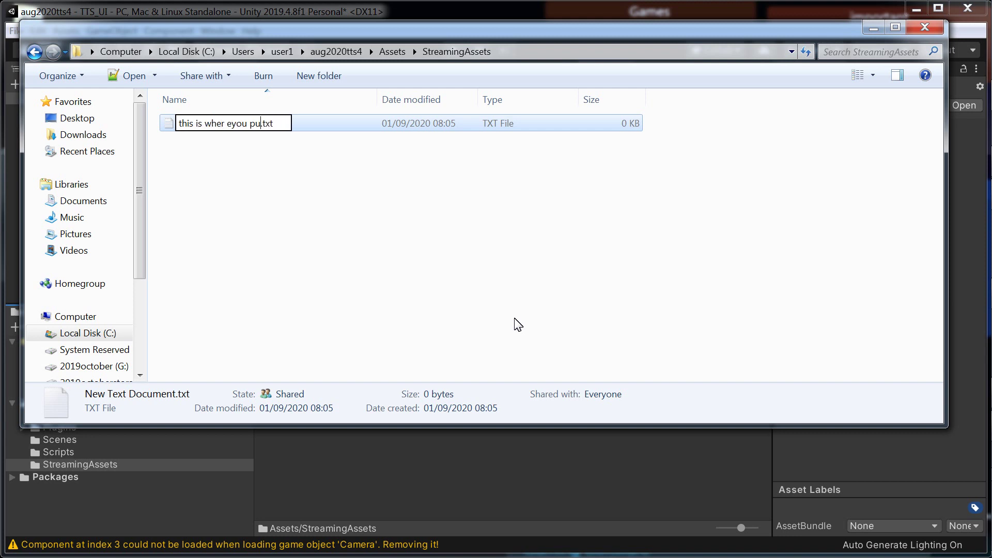
pyautogui.press('BackSpace')
pyautogui.press('BackSpace')
pyautogui.press('BackSpace')
pyautogui.press('BackSpace')
pyautogui.press('BackSpace')
pyautogui.press('BackSpace')
pyautogui.press('BackSpace')
pyautogui.press('BackSpace')
pyautogui.write('e you put your')
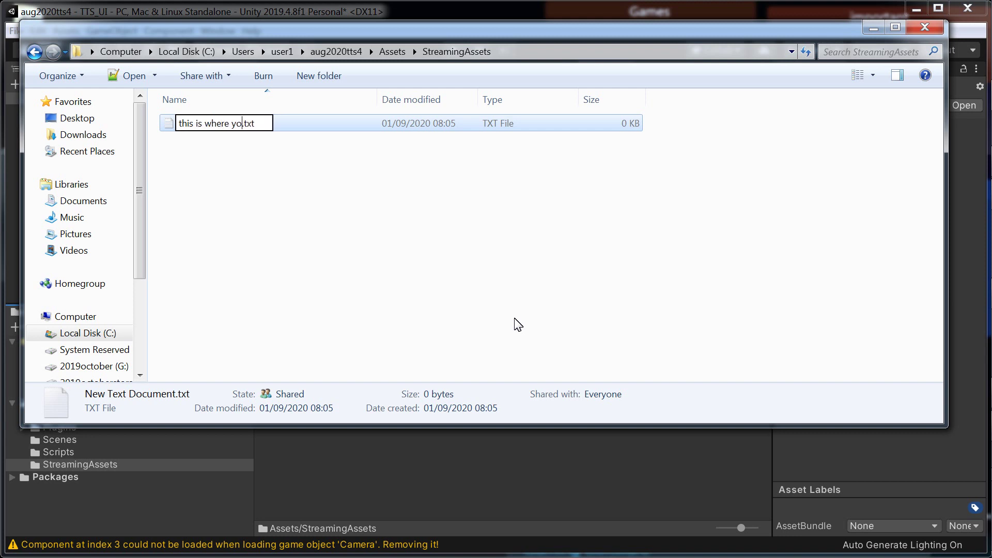
pyautogui.write(' voice andl icensing')
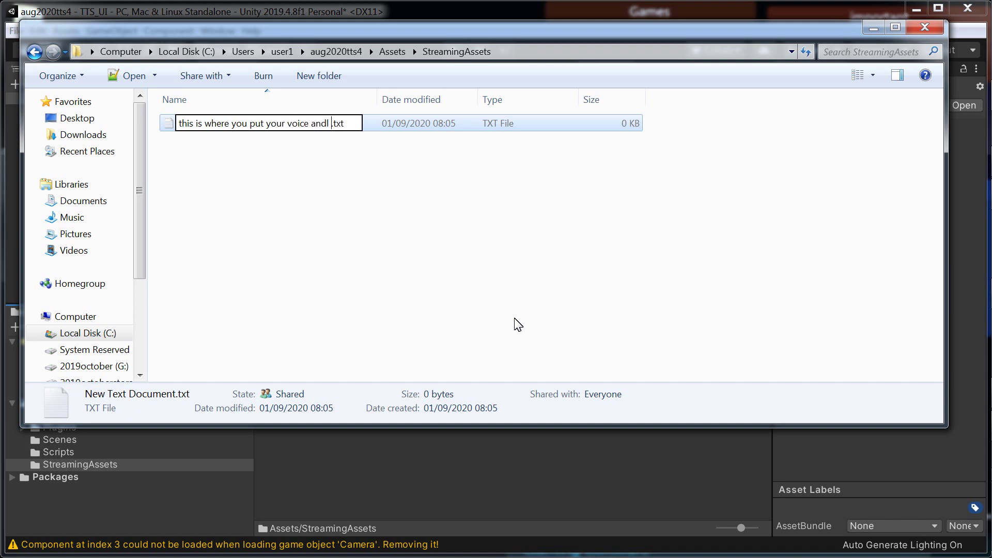
pyautogui.press('BackSpace')
pyautogui.press('BackSpace')
pyautogui.press('BackSpace')
pyautogui.press('BackSpace')
pyautogui.press('BackSpace')
pyautogui.press('BackSpace')
pyautogui.press('BackSpace')
pyautogui.press('BackSpace')
pyautogui.press('BackSpace')
pyautogui.press('BackSpace')
pyautogui.write('licensing')
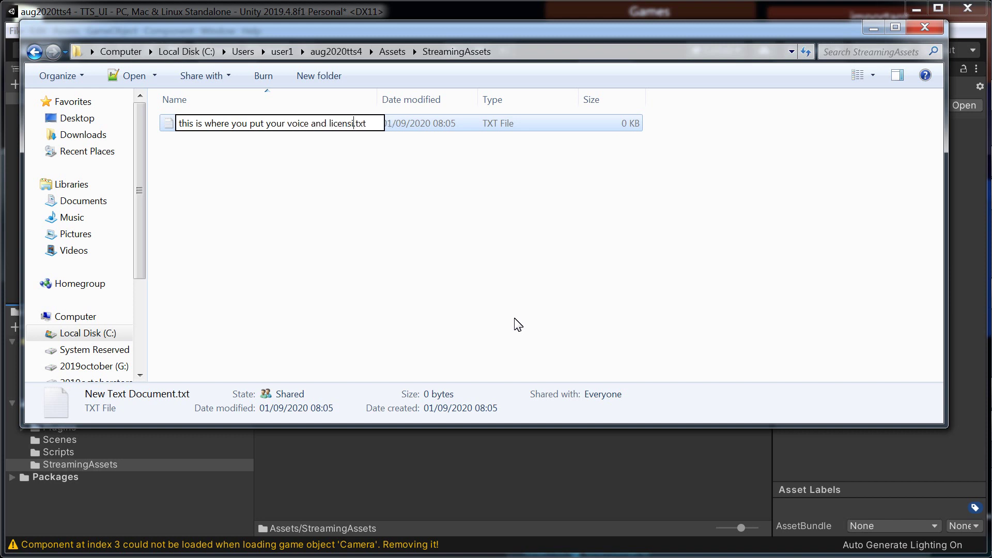
pyautogui.press('Return')
pyautogui.click(517, 317)
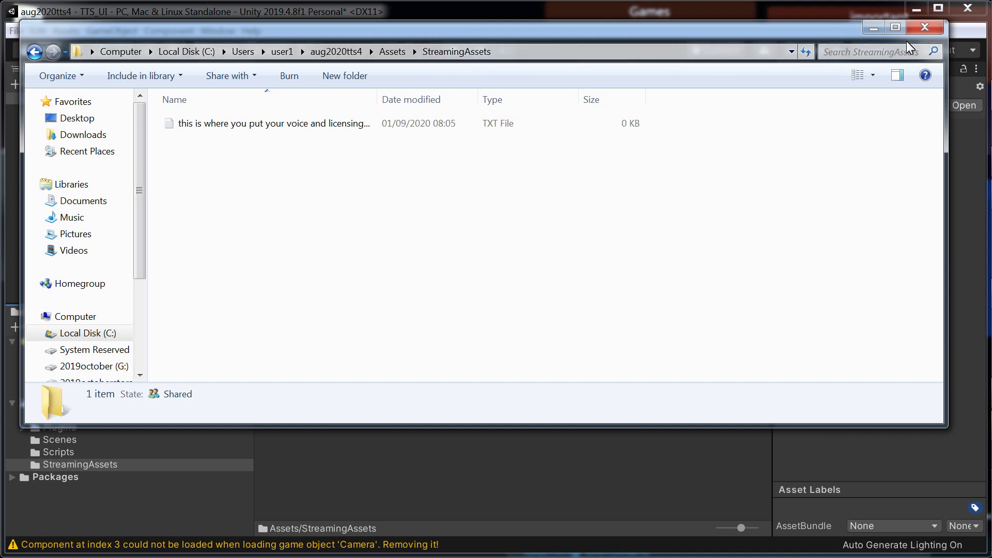
pyautogui.click(869, 30)
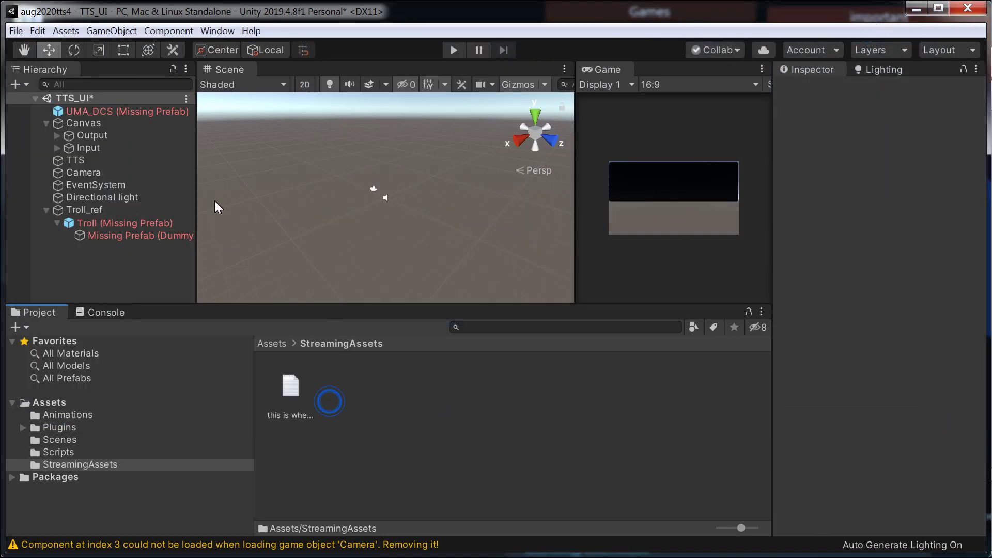
# Expand the Canvas's Input object and assign the Text_Input script to the missing script component of its InputField.
pyautogui.click(138, 222)
pyautogui.click(102, 160)
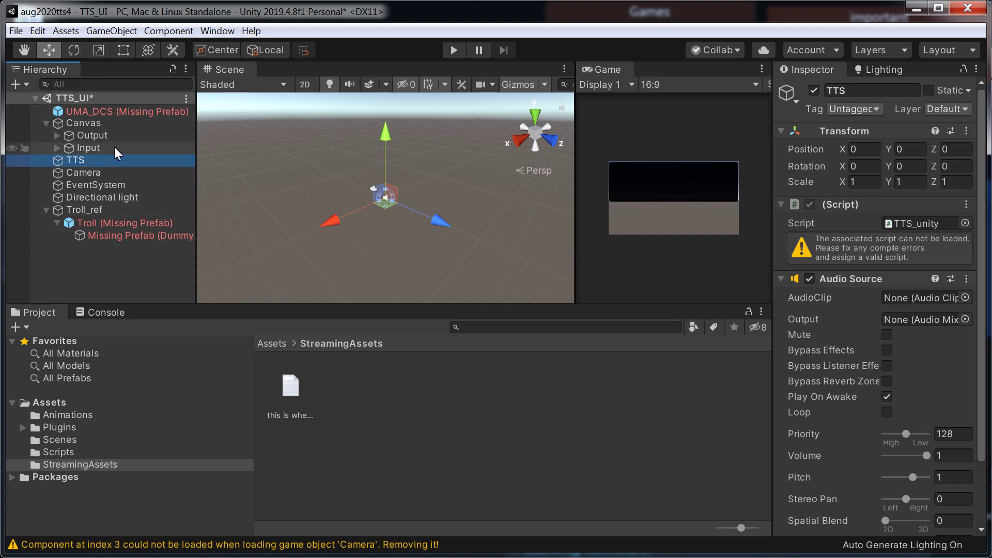
pyautogui.click(99, 147)
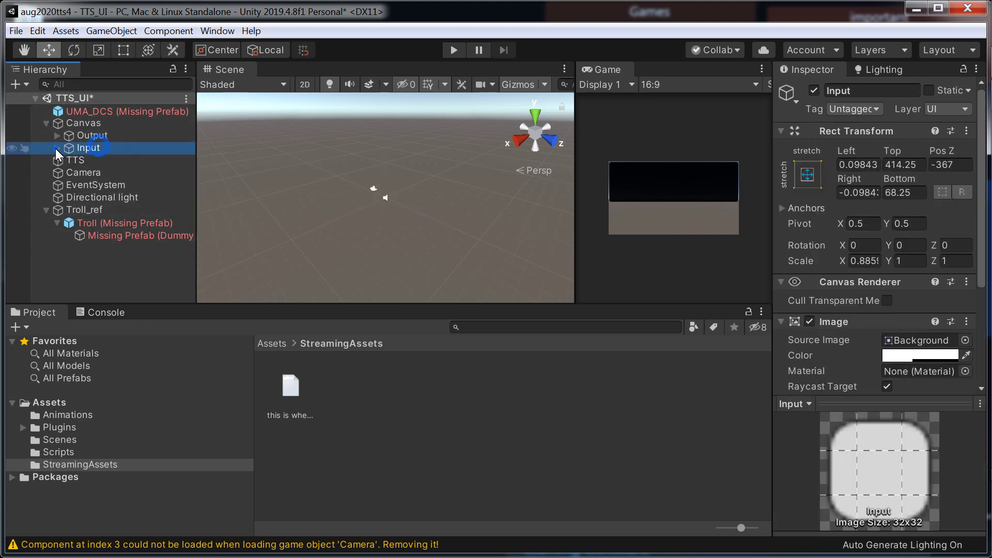
pyautogui.click(56, 148)
pyautogui.click(108, 160)
pyautogui.click(68, 160)
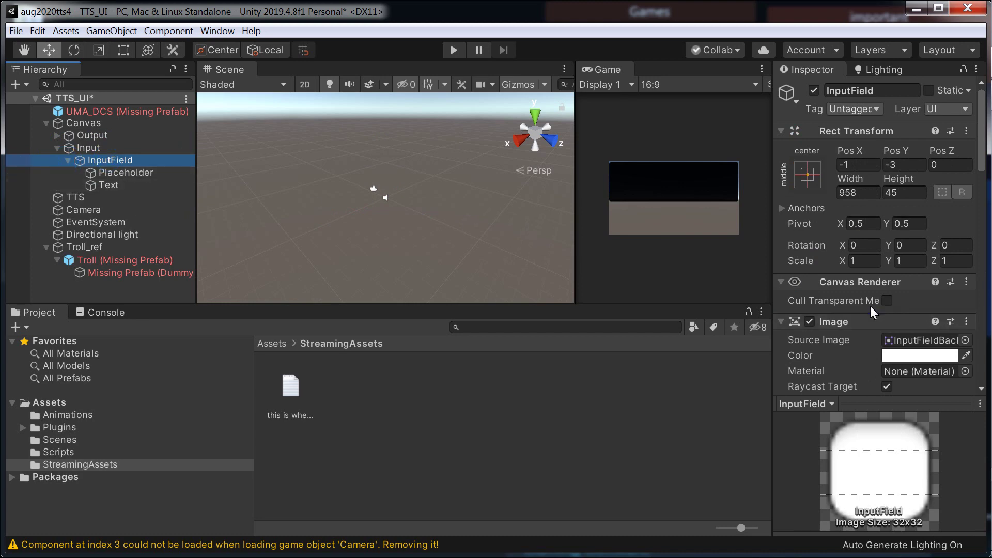
pyautogui.scroll(-15, 886, 311)
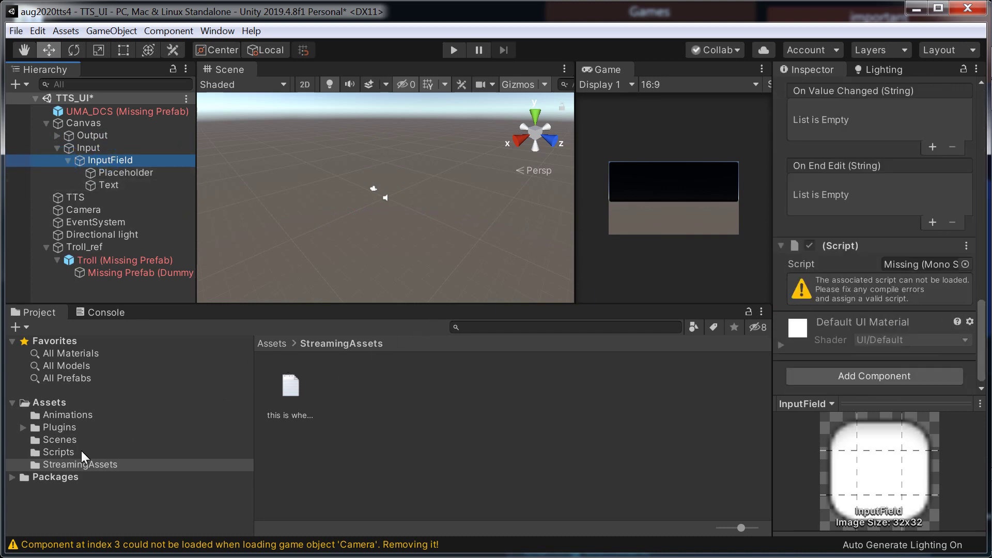
pyautogui.click(58, 452)
pyautogui.moveTo(350, 395); pyautogui.dragTo(918, 265)
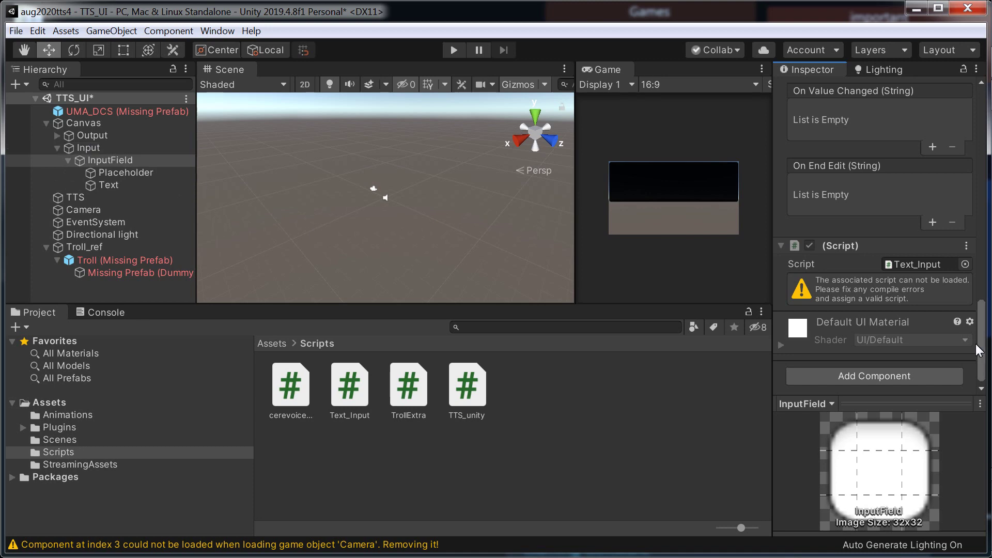
# Examine the InputField's component settings, its Text child and the contents of the Output object under Canvas.
pyautogui.scroll(10, 915, 348)
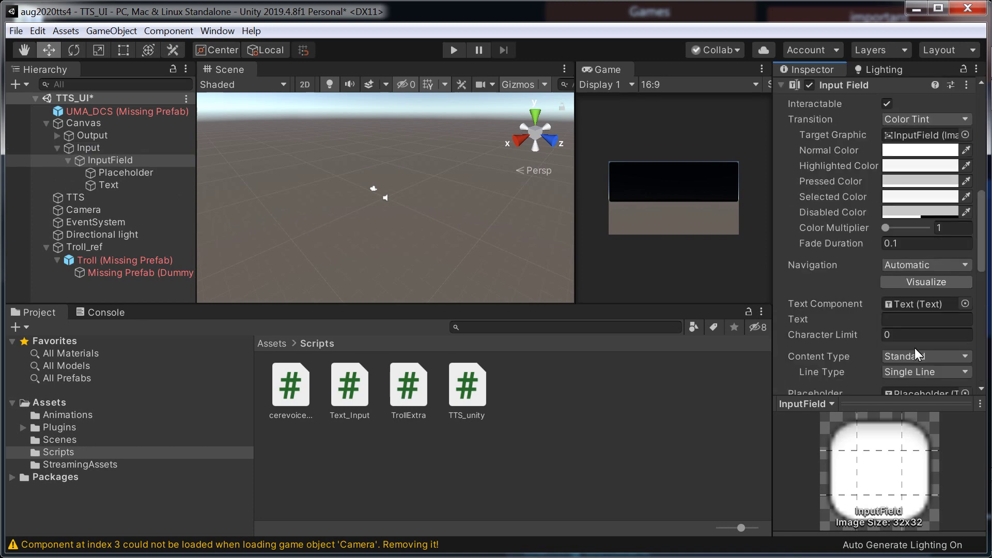
pyautogui.scroll(-4, 915, 348)
pyautogui.scroll(-6, 915, 348)
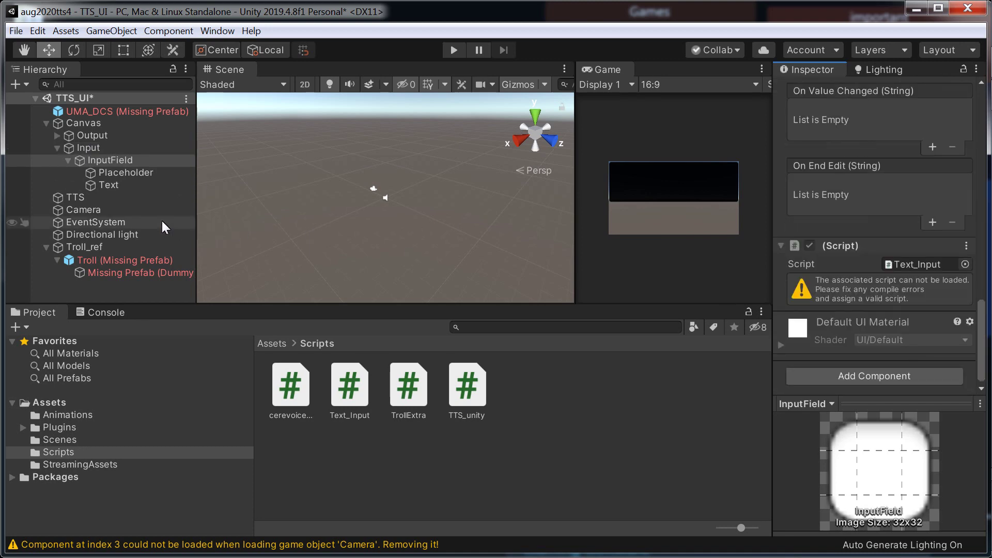
pyautogui.click(118, 178)
pyautogui.click(118, 190)
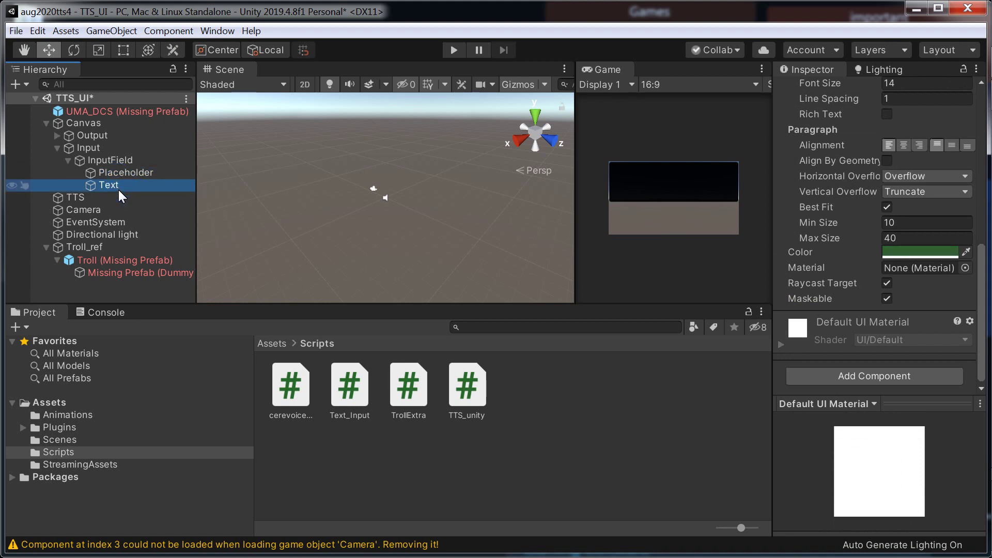
pyautogui.click(122, 161)
pyautogui.scroll(-6, 934, 365)
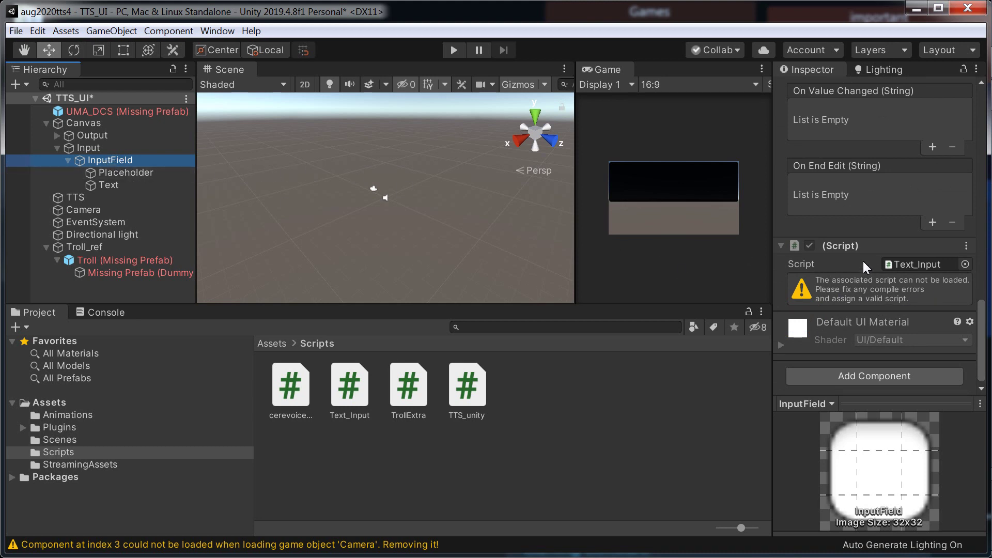
pyautogui.click(89, 136)
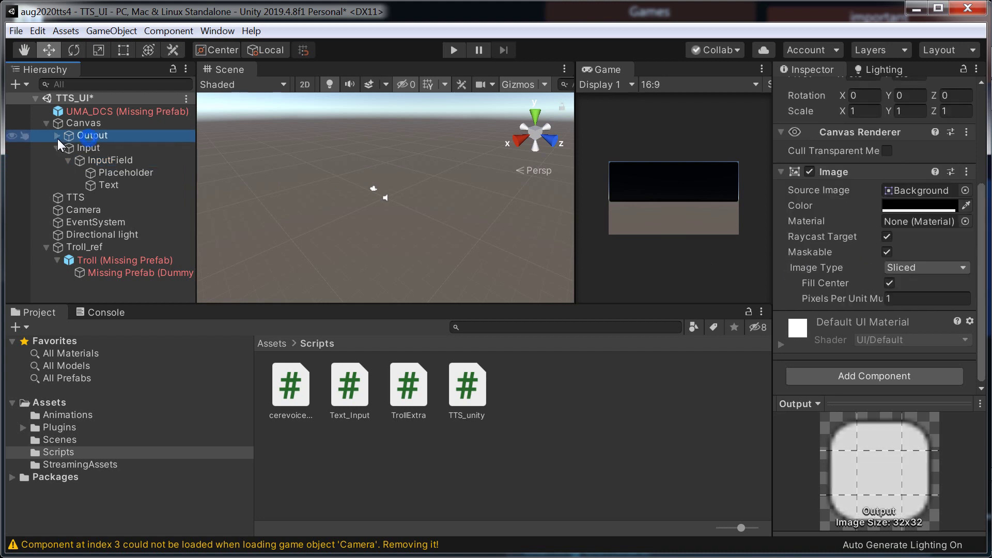
pyautogui.click(58, 136)
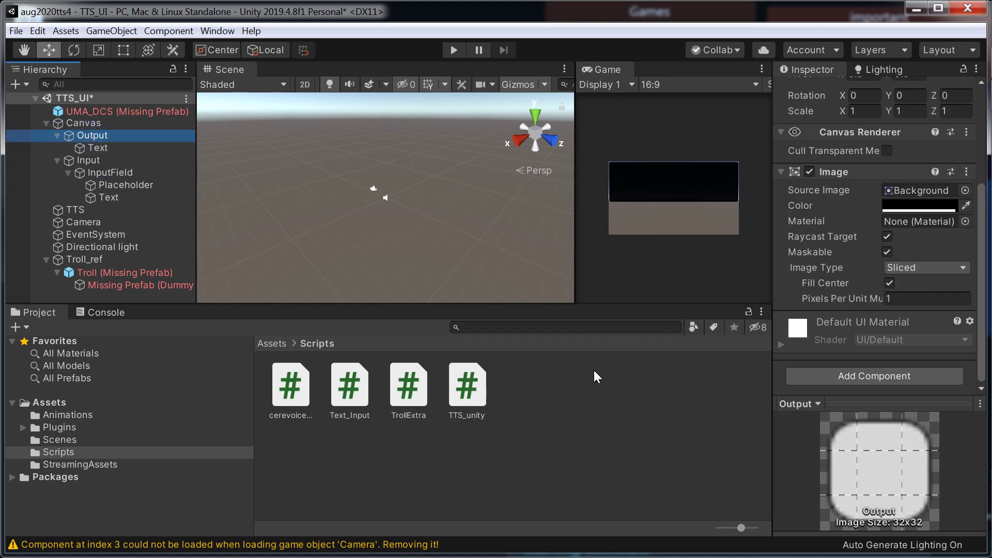
# Switch to the Unity window with the aug2020cereproctts3 project to view its testscenetts1 scene for reference.
pyautogui.press('alt')
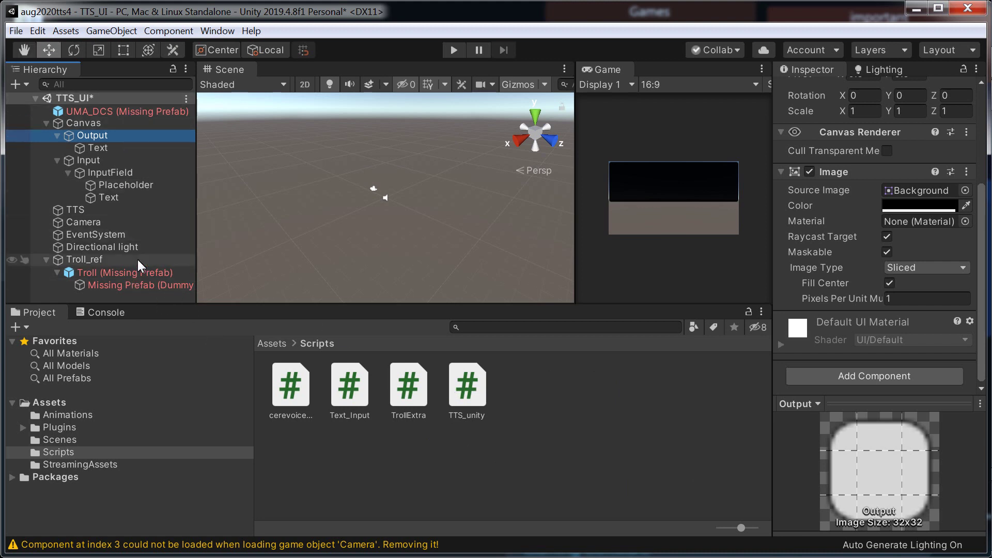
pyautogui.press('alt')
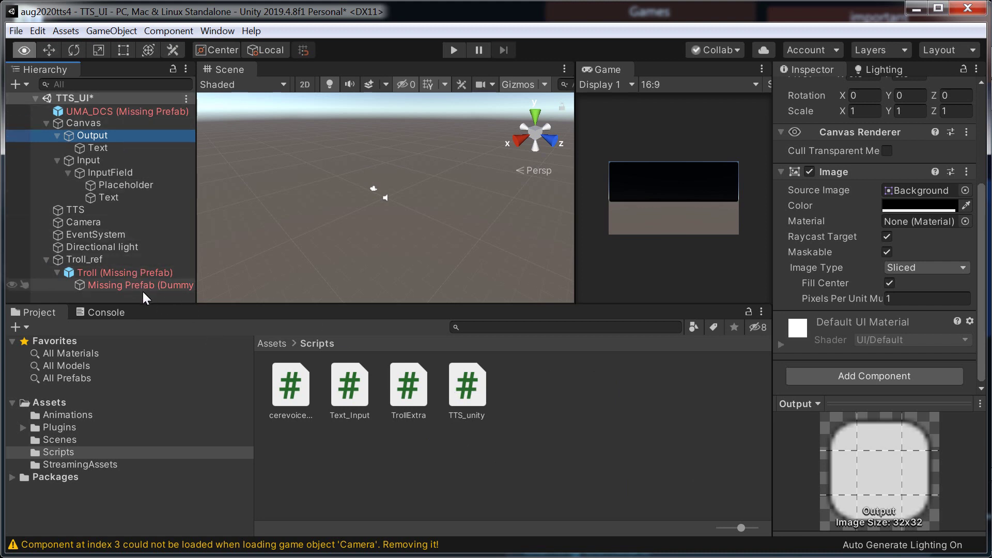
pyautogui.hotkey('alt', 'Tab')
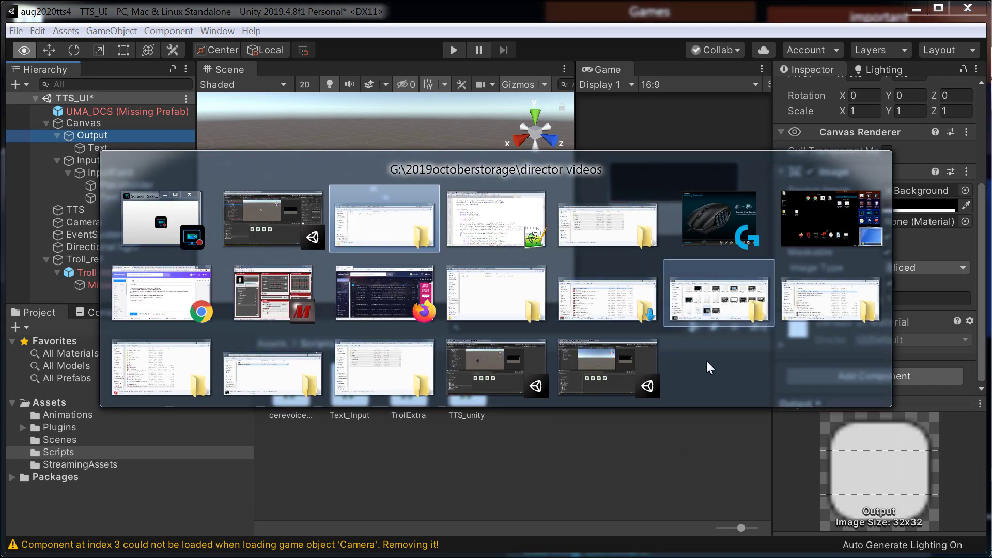
pyautogui.click(477, 356)
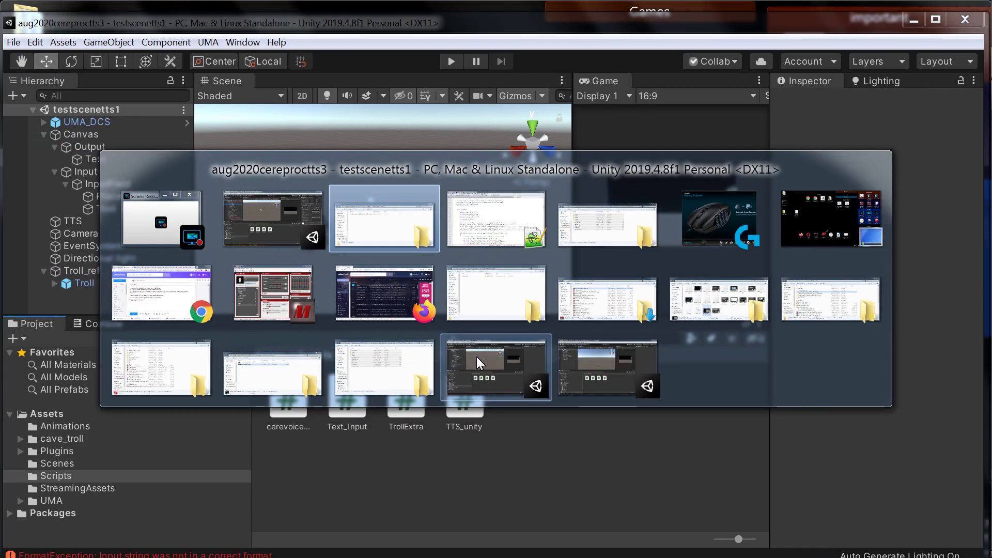
pyautogui.click(613, 426)
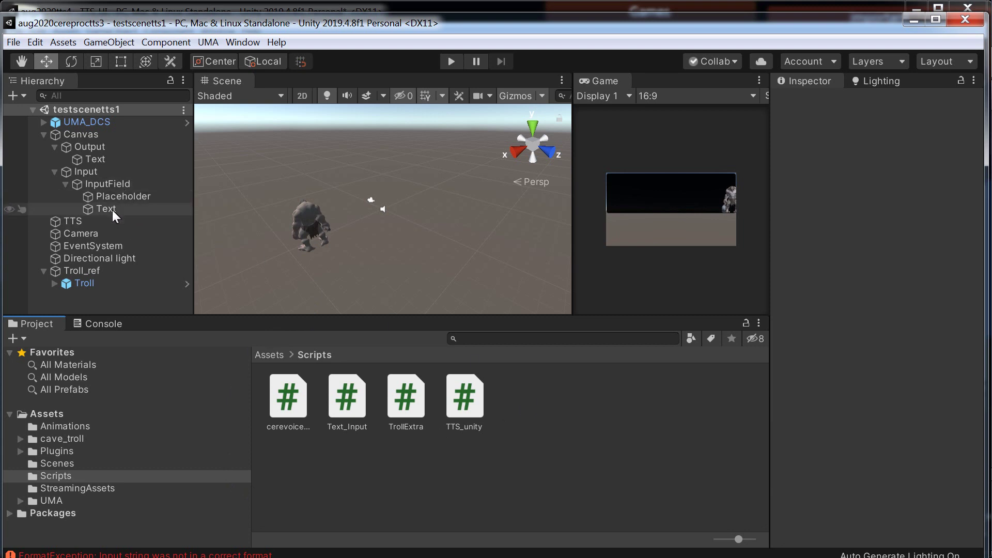
# Assign the Text object under the Canvas's Output to the Output field of the InputField's Text_Input script.
pyautogui.click(113, 188)
pyautogui.scroll(-15, 884, 268)
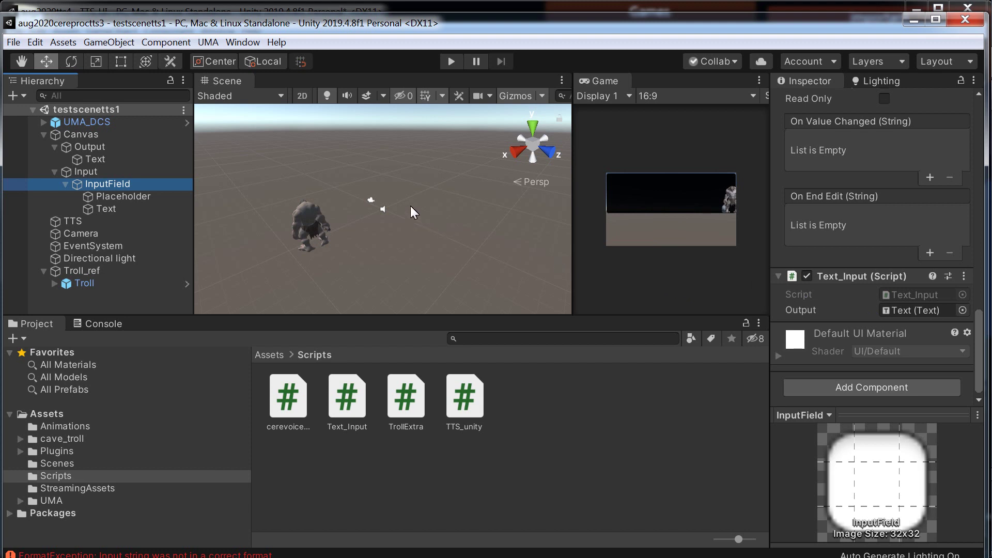
pyautogui.click(107, 162)
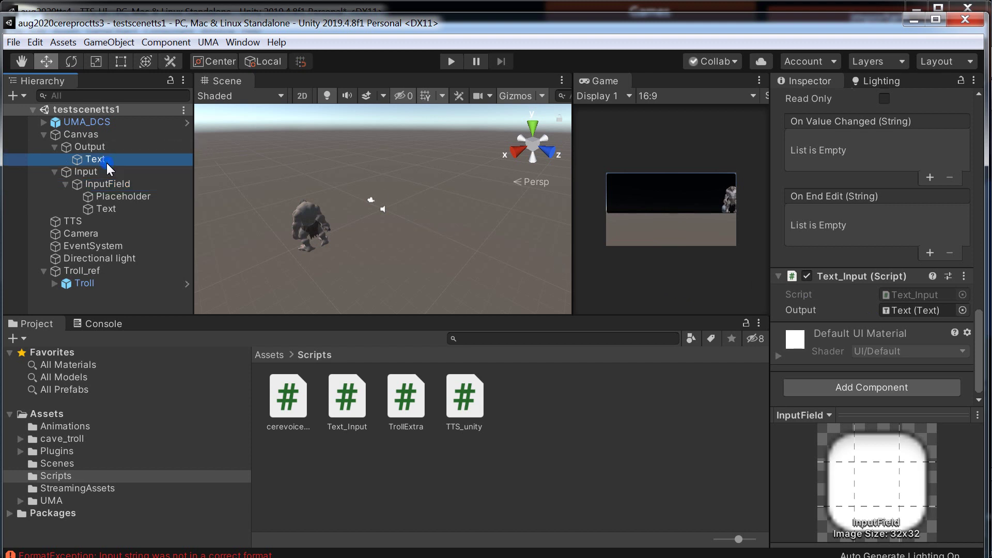
pyautogui.moveTo(107, 162); pyautogui.dragTo(919, 312)
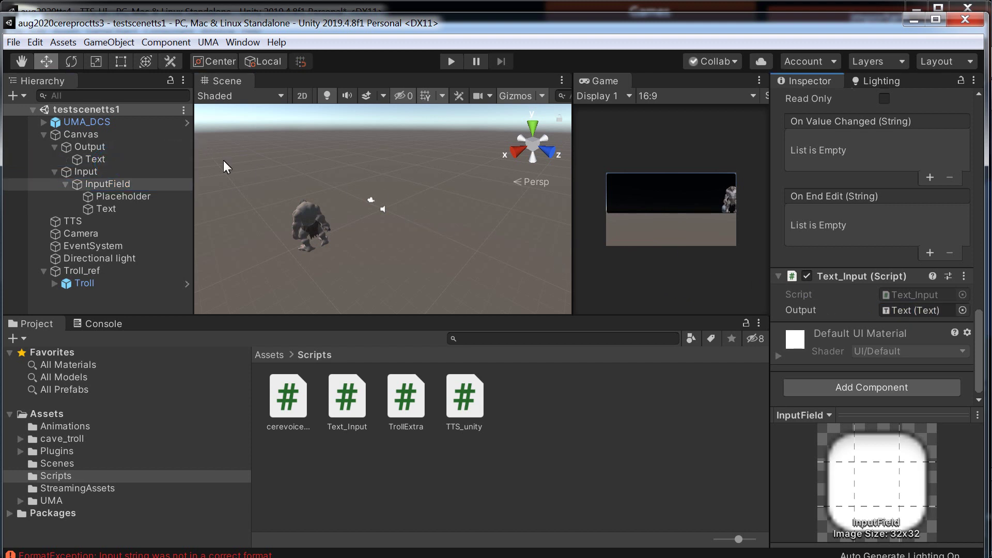
# Rename the Text object under Output to TextOutput and check the output reference in the InputField's Text_Input script.
pyautogui.click(114, 162)
pyautogui.click(125, 163)
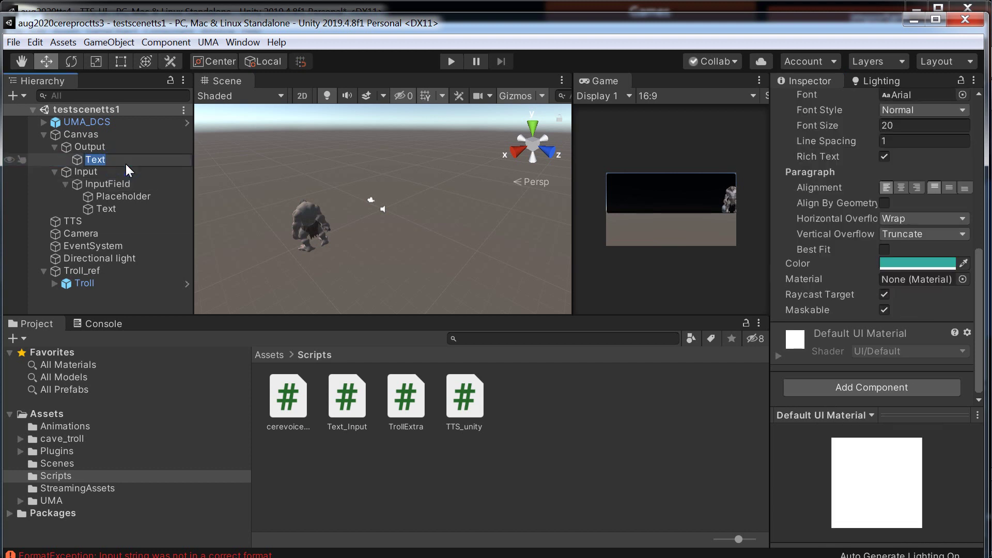
pyautogui.click(125, 163)
pyautogui.write('Output')
pyautogui.press('Return')
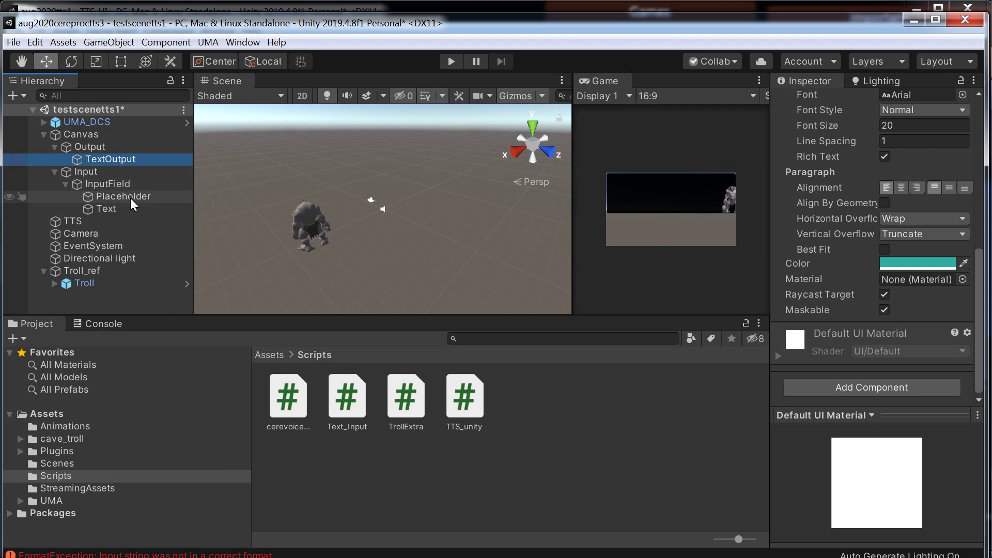
pyautogui.click(117, 183)
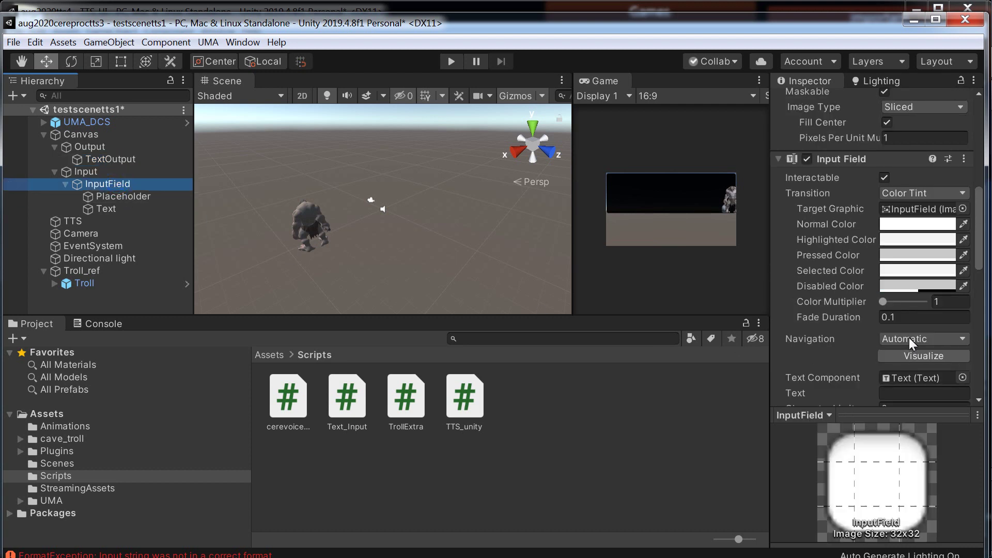
pyautogui.scroll(-10, 913, 327)
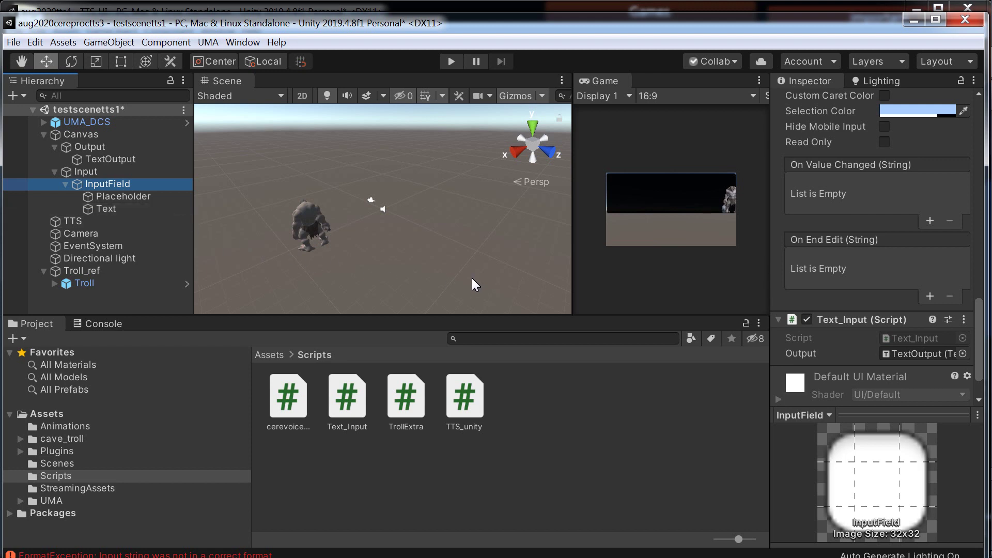
# View the contents of the StreamingAssets folder, run the testscenetts1 scene briefly and stop it.
pyautogui.click(384, 475)
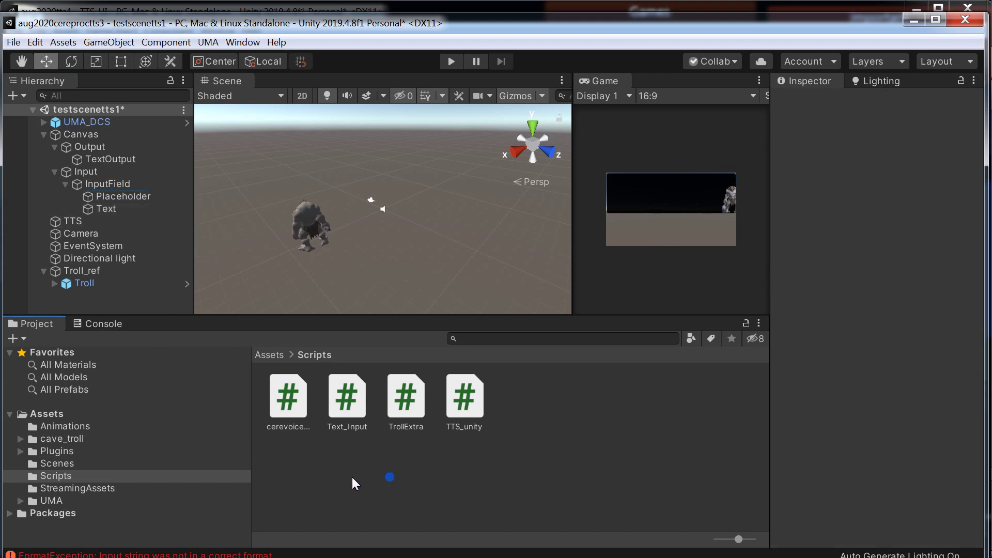
pyautogui.click(121, 487)
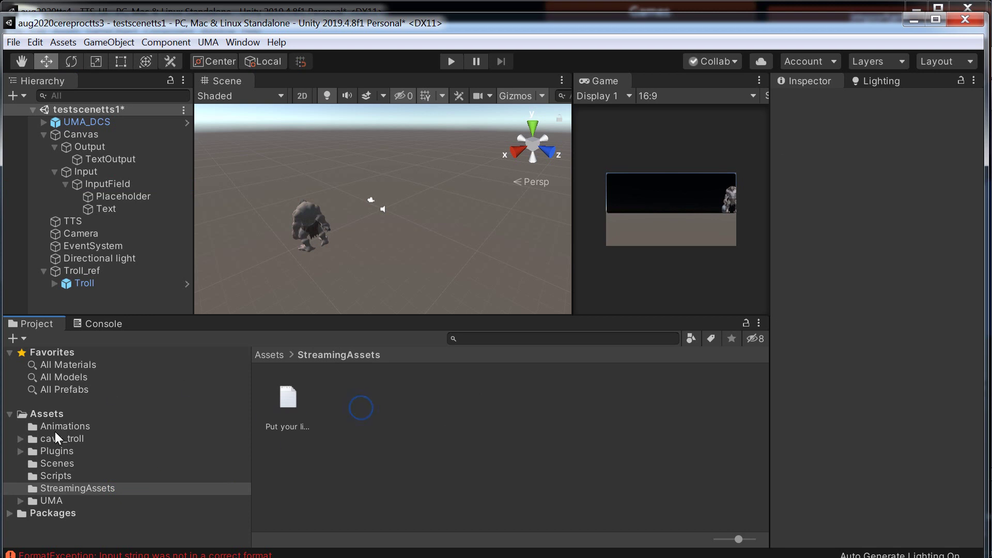
pyautogui.click(457, 65)
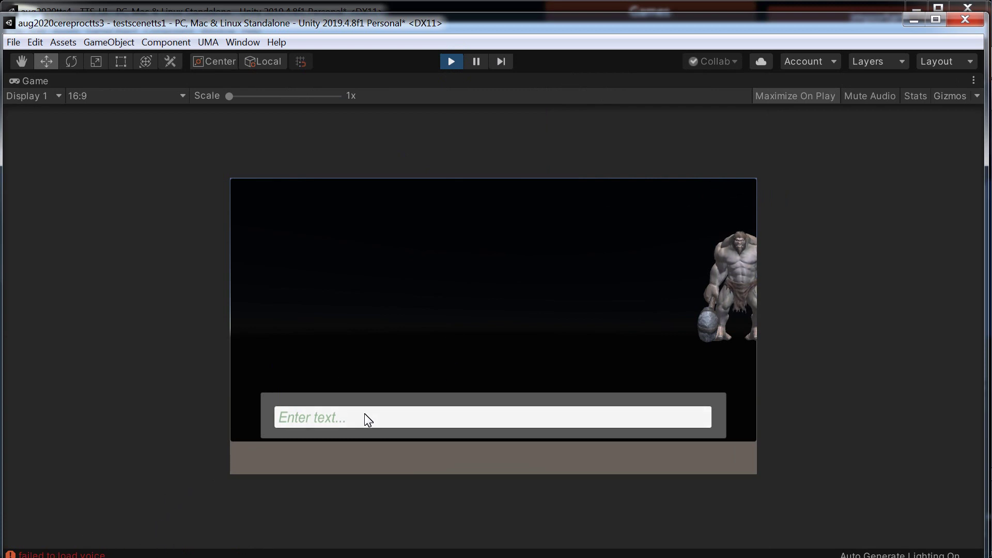
pyautogui.click(450, 61)
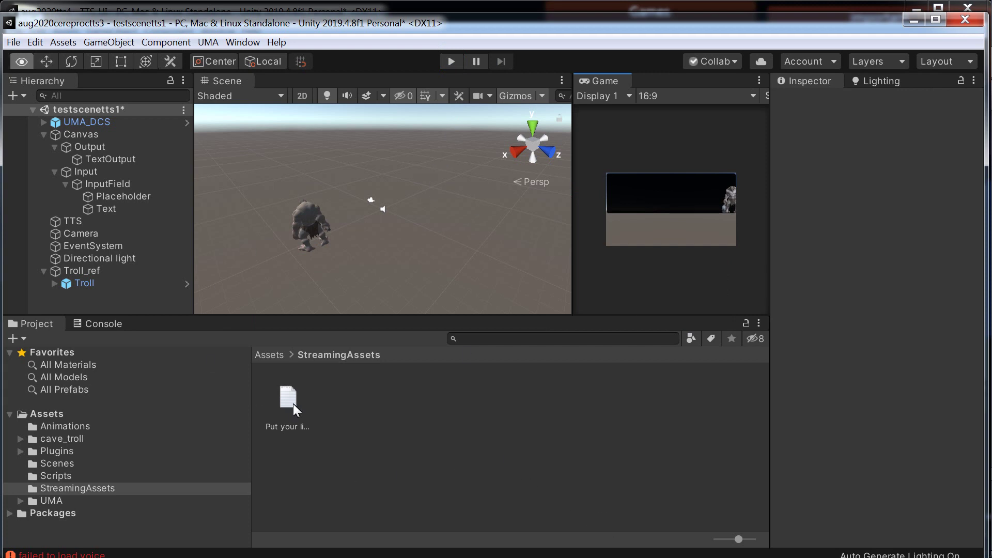
pyautogui.hotkey('alt', 'Tab')
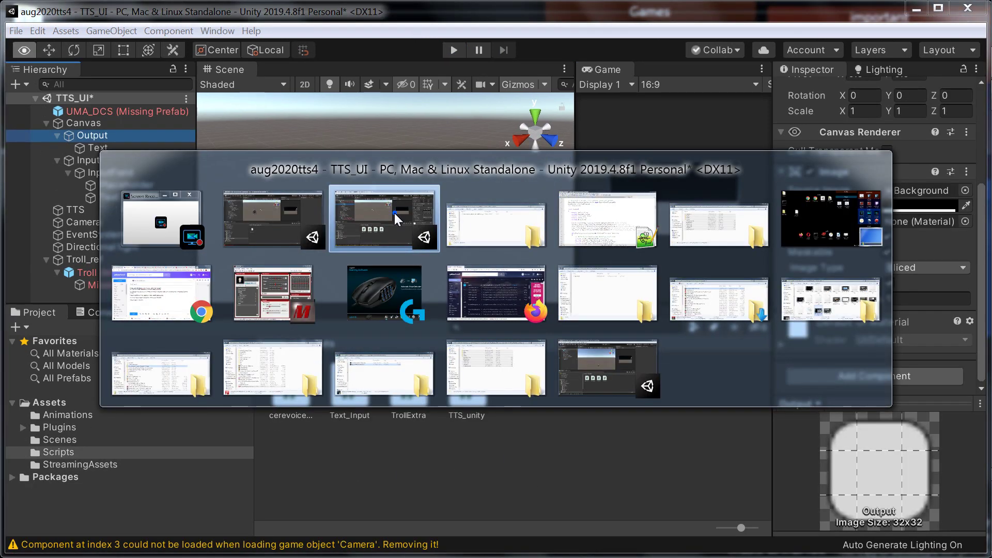
pyautogui.click(395, 213)
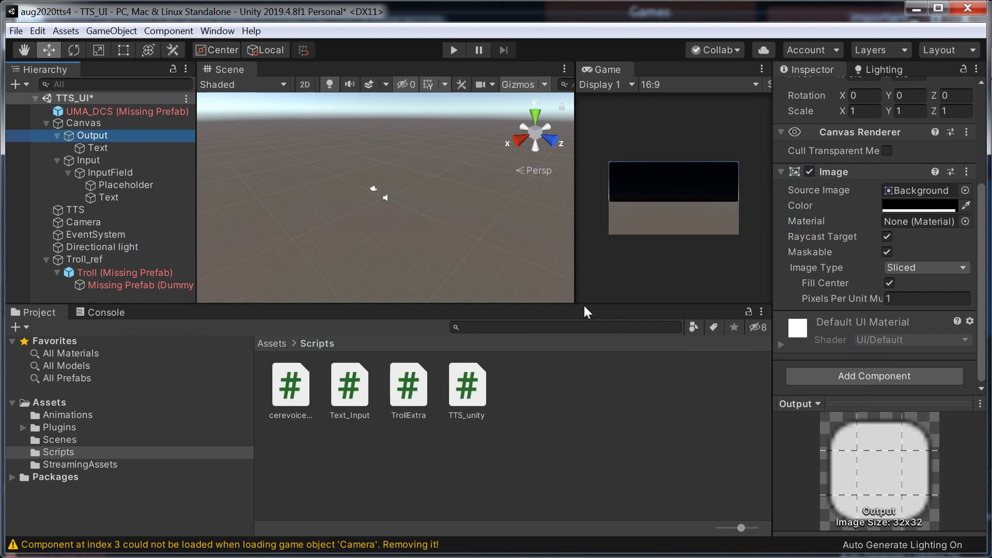
pyautogui.hotkey('alt', 'Tab')
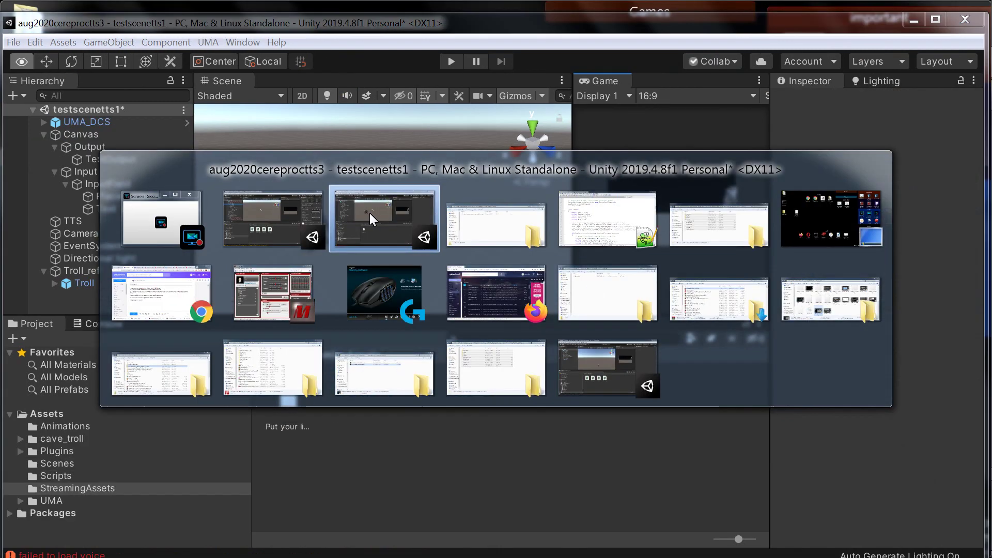
pyautogui.click(370, 213)
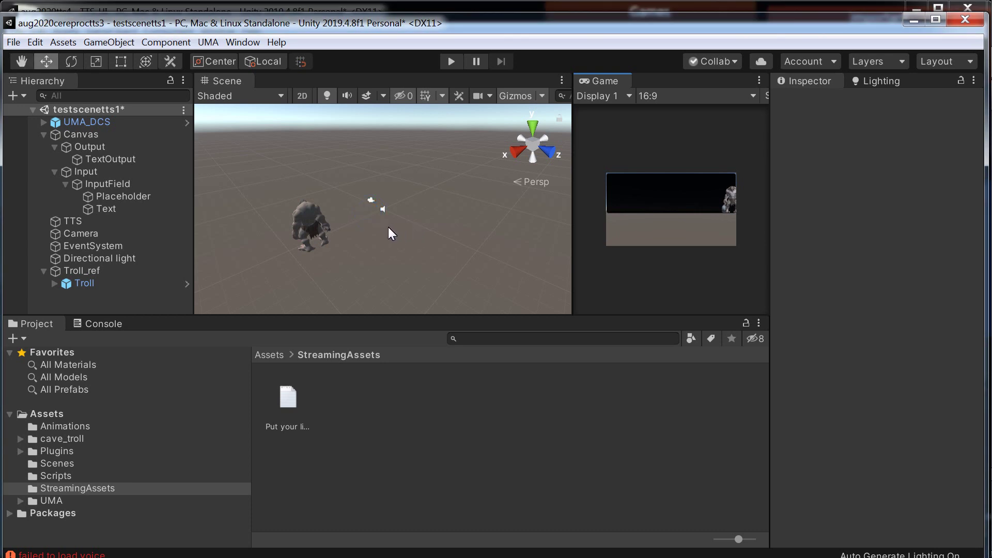
# Move the aug2020cereproctts3 window aside and switch to the Unity window with the CereProcUnityDemo2 project.
pyautogui.hotkey('alt', 'Tab')
pyautogui.click(255, 215)
pyautogui.moveTo(334, 24); pyautogui.dragTo(370, 121)
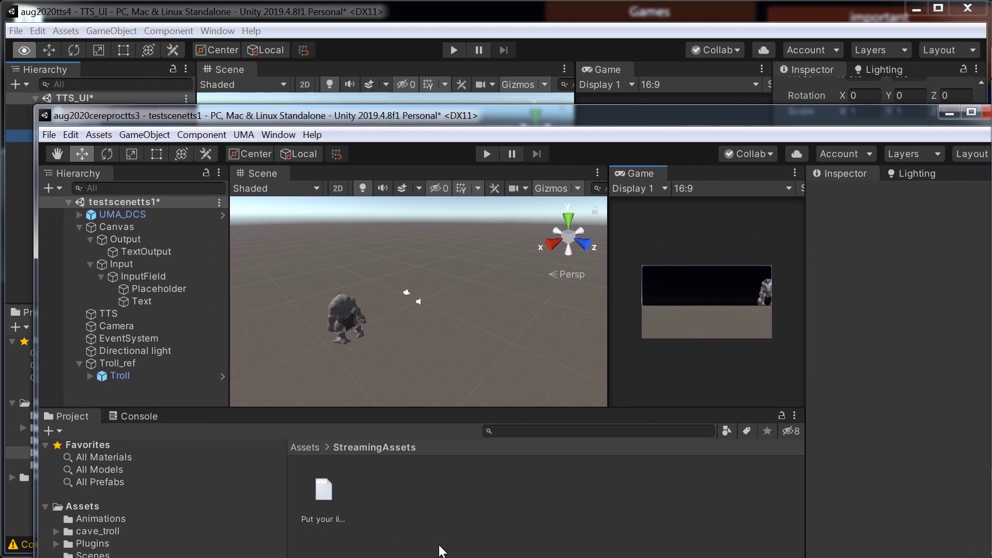
pyautogui.hotkey('alt', 'Tab')
pyautogui.keyDown('alt'); pyautogui.click(605, 370); pyautogui.keyUp('alt')
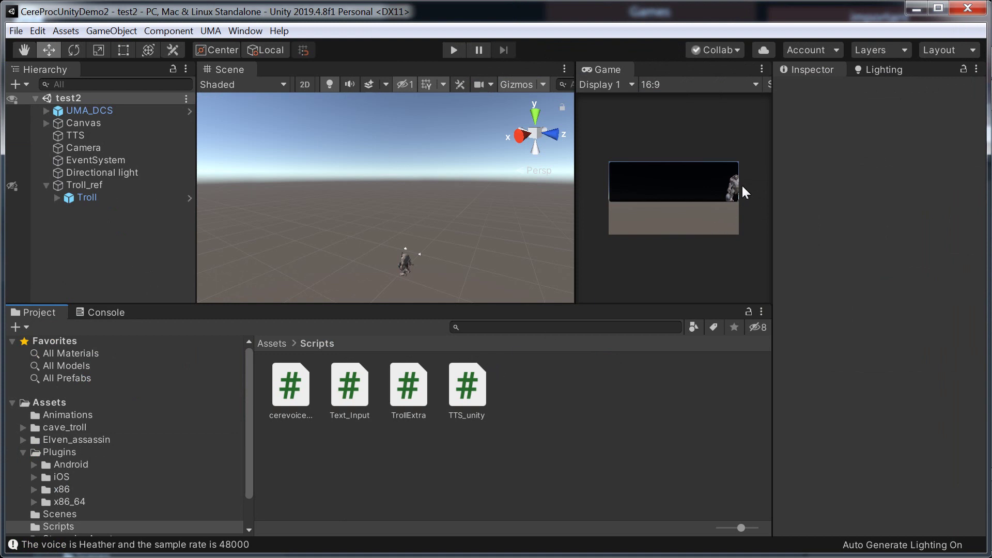
# Move the Troll in the test2 scene to about X 0.719, Y 1.2957, Z 4.44, and save the scene and project.
pyautogui.click(403, 265)
pyautogui.moveTo(427, 243); pyautogui.dragTo(470, 206)
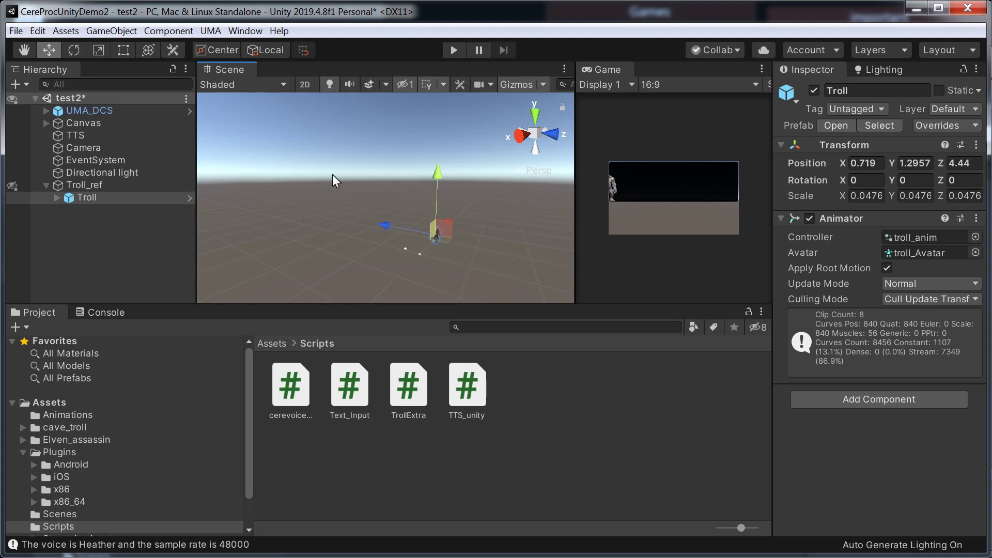
pyautogui.click(15, 31)
pyautogui.click(34, 78)
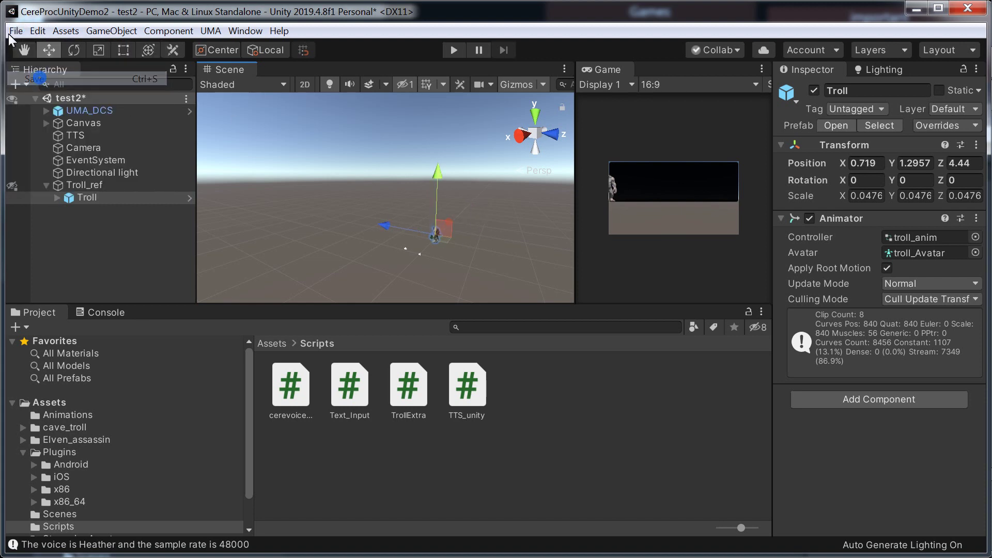
pyautogui.click(13, 32)
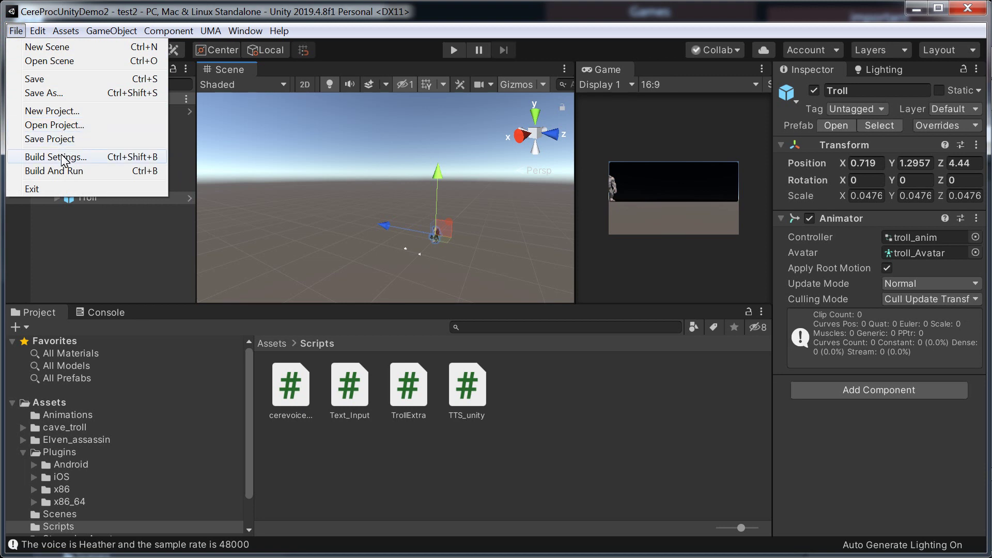
pyautogui.click(64, 139)
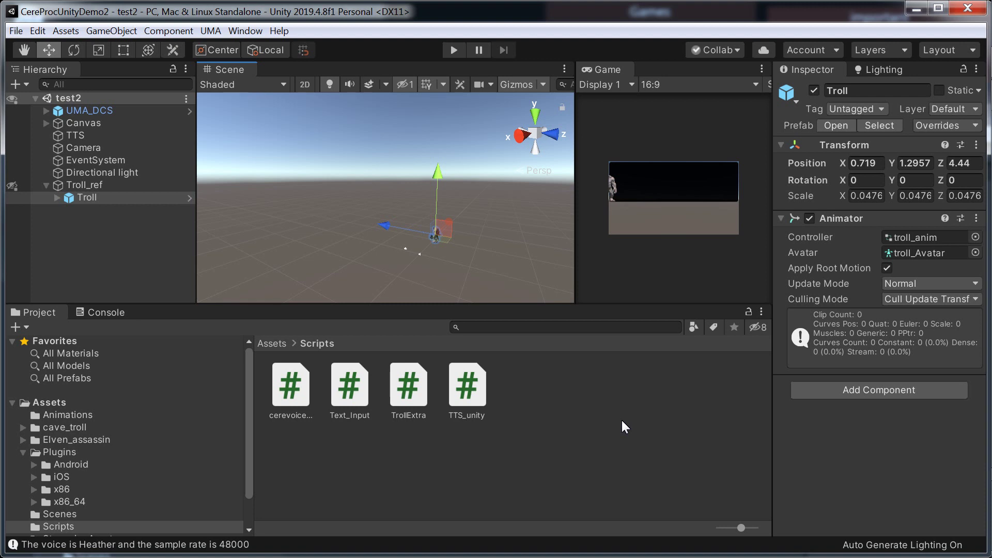
# Open the TTS object's TTS_unity script in Notepad++, examine its speech, viseme and Update code, and return to Unity.
pyautogui.click(77, 137)
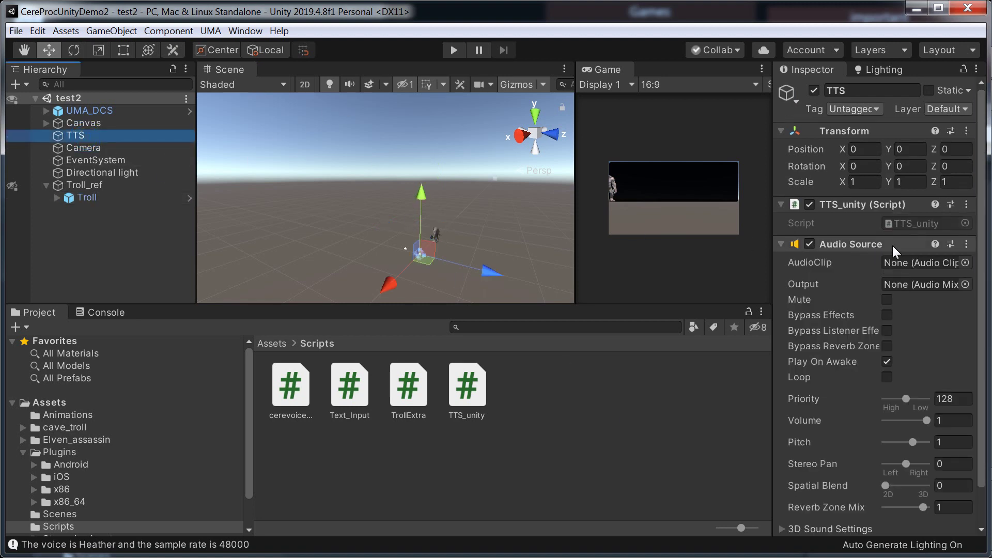
pyautogui.doubleClick(929, 225)
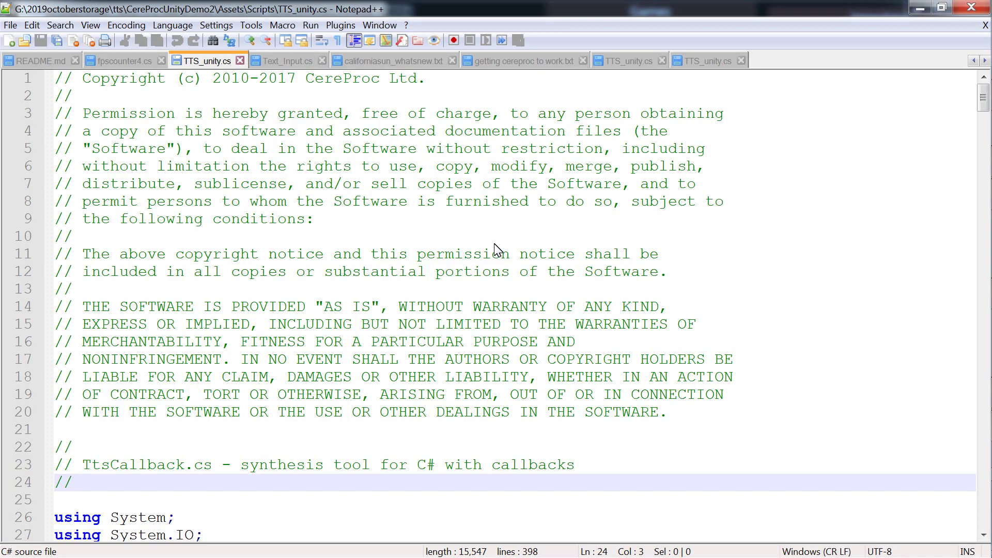
pyautogui.scroll(-20, 495, 250)
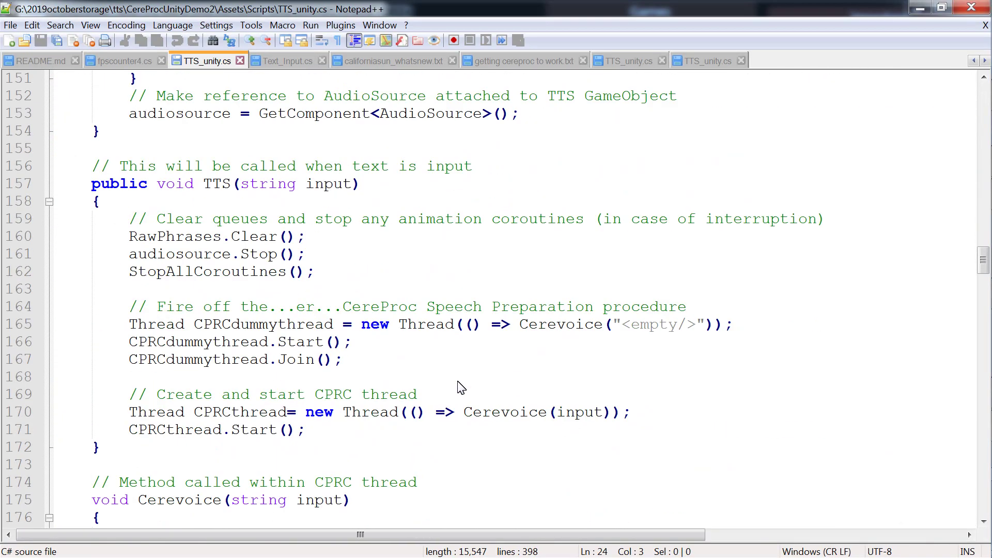
pyautogui.scroll(-3, 462, 388)
pyautogui.scroll(-9, 447, 384)
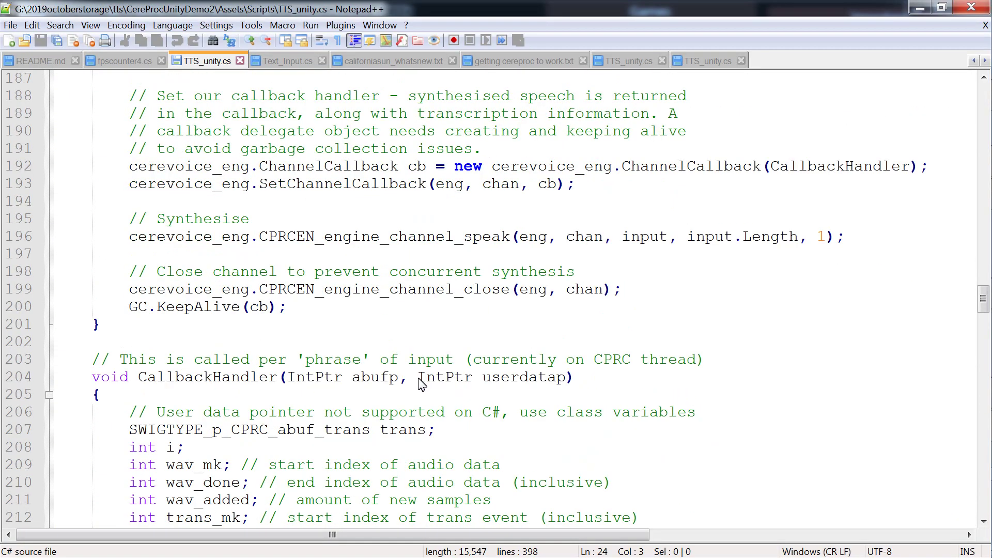
pyautogui.scroll(-20, 421, 385)
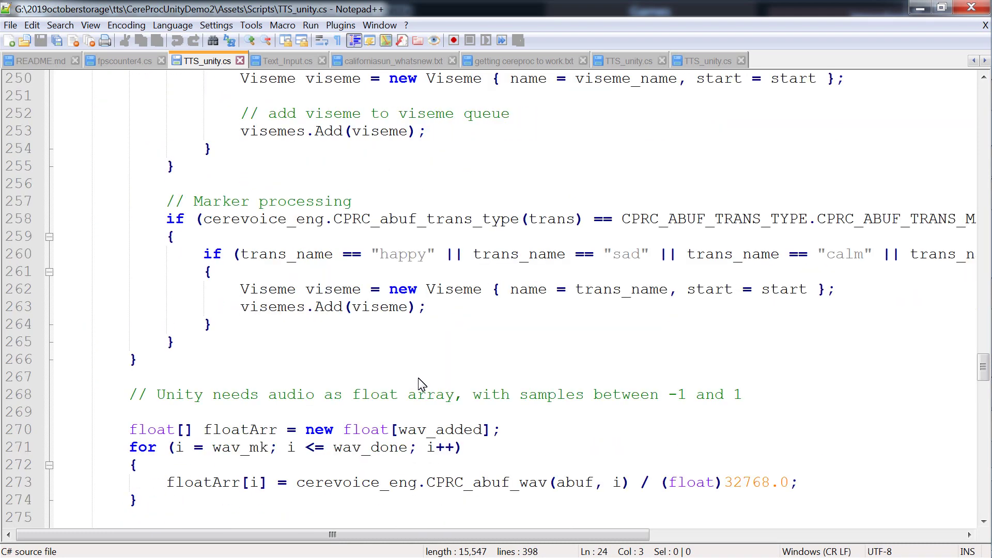
pyautogui.scroll(-20, 421, 384)
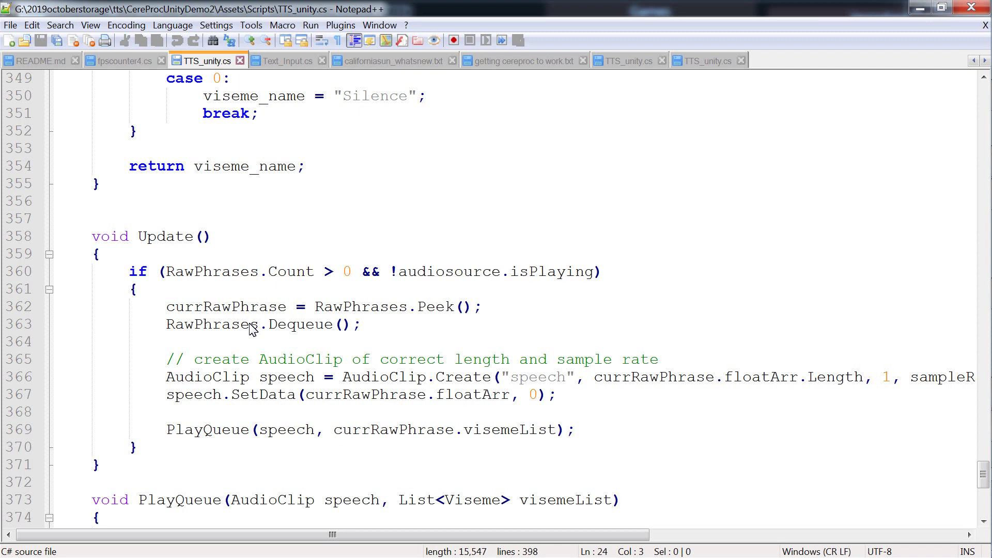
pyautogui.click(922, 8)
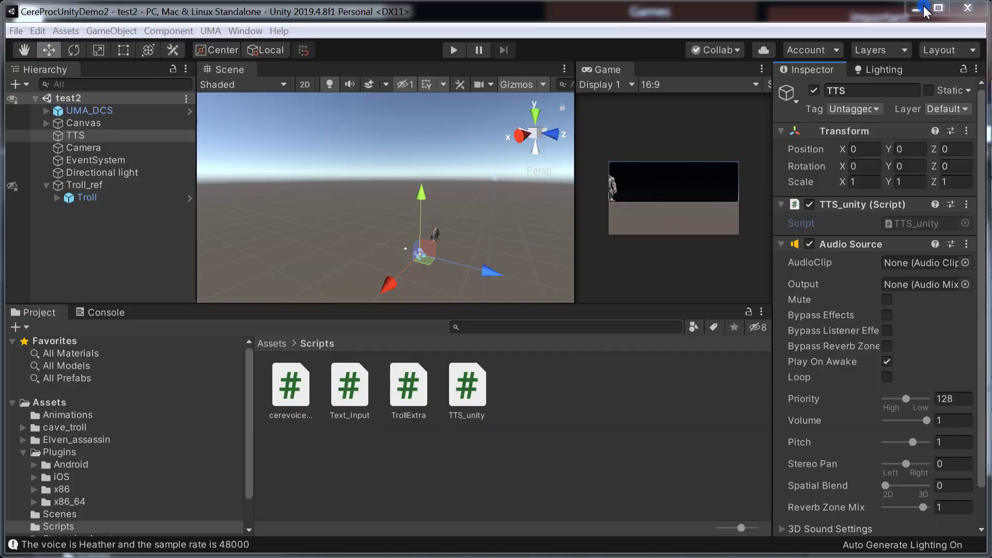
pyautogui.click(573, 399)
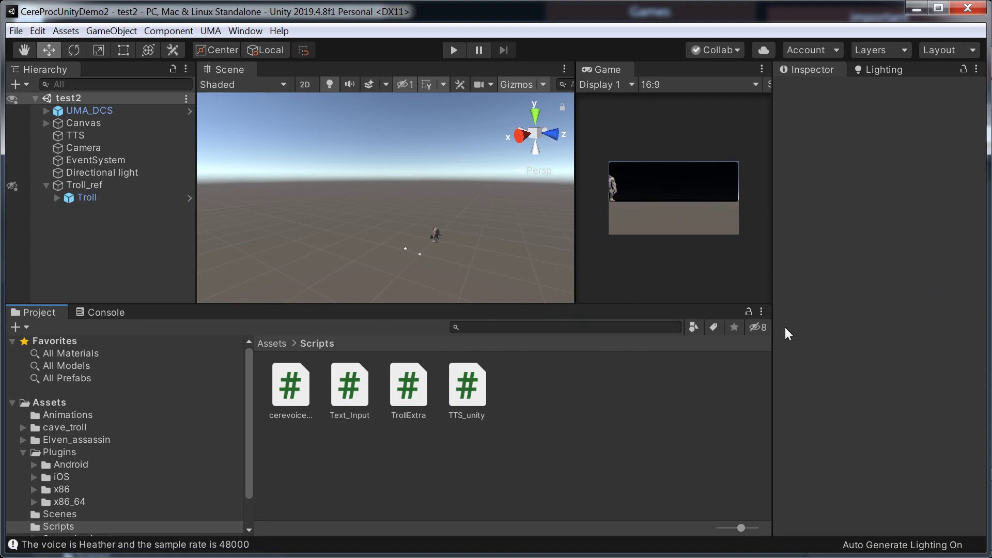
# Run the test2 scene and submit "test" as the text to speak.
pyautogui.click(455, 51)
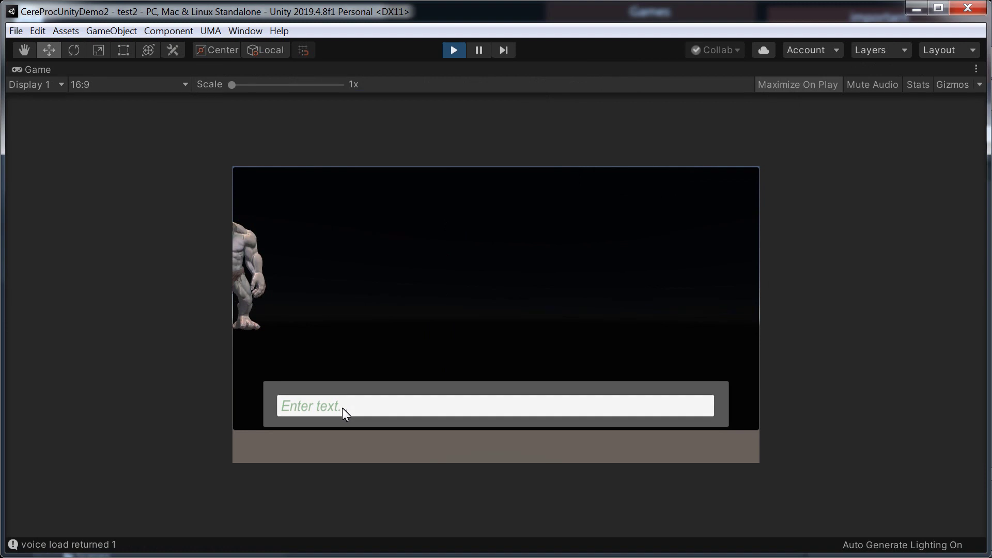
pyautogui.click(336, 405)
pyautogui.write('tes')
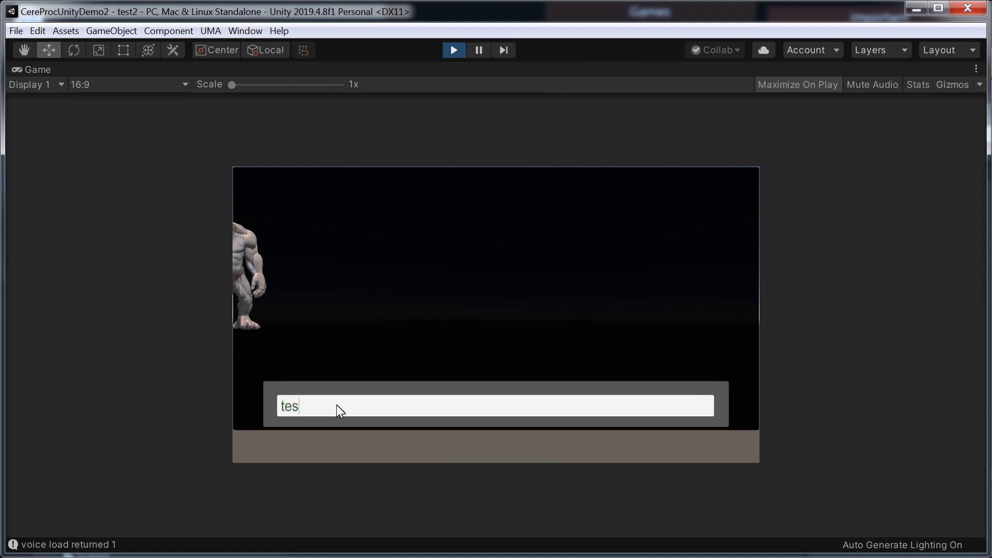
pyautogui.write('t')
pyautogui.press('Return')
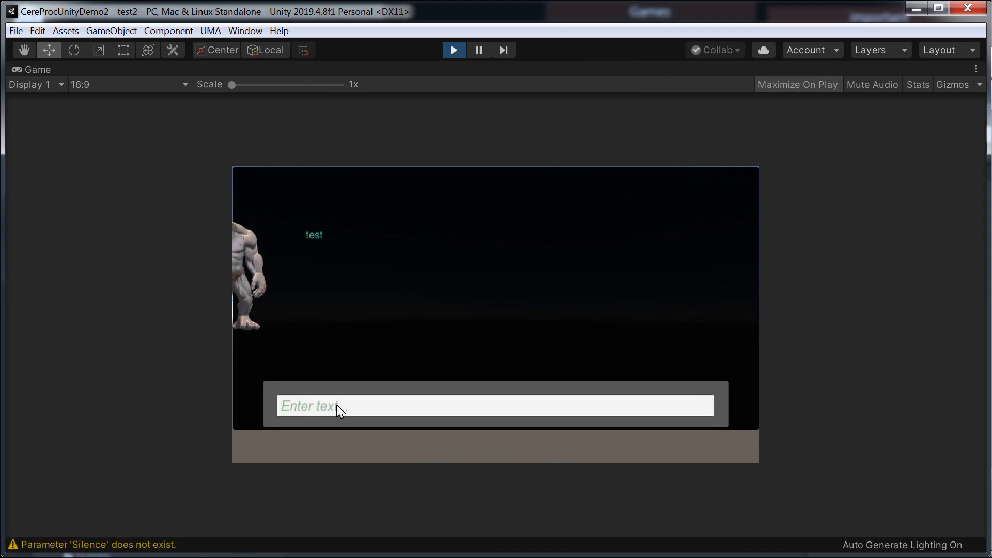
# Submit "hopefully this sounds good and not like some sort of mutant" as the text to speak.
pyautogui.write('hope')
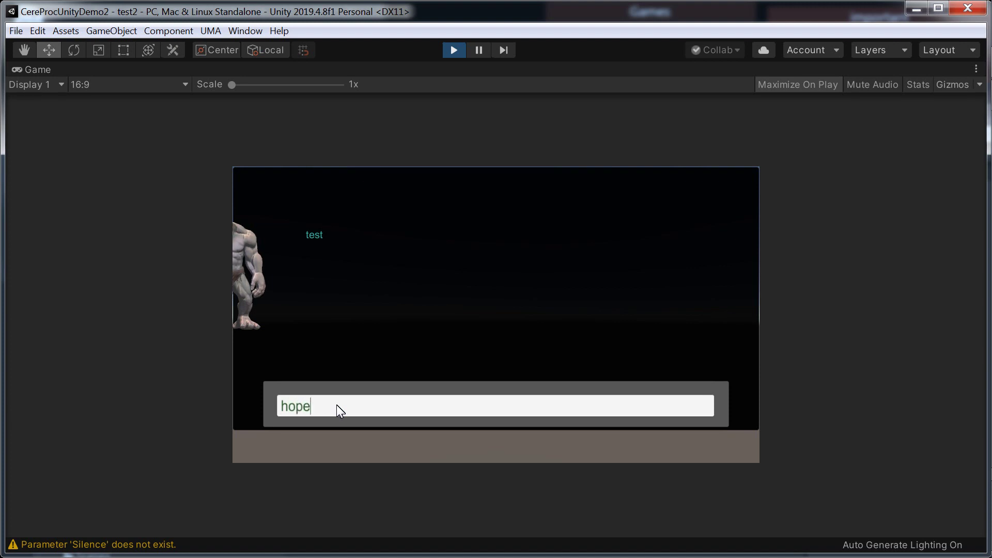
pyautogui.write('fully this sounds')
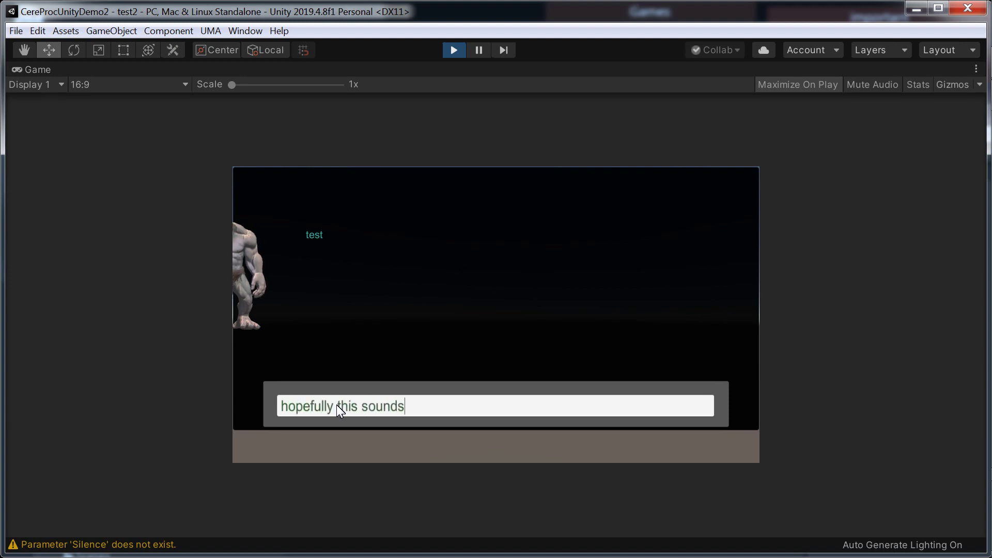
pyautogui.write(' good and not like some so')
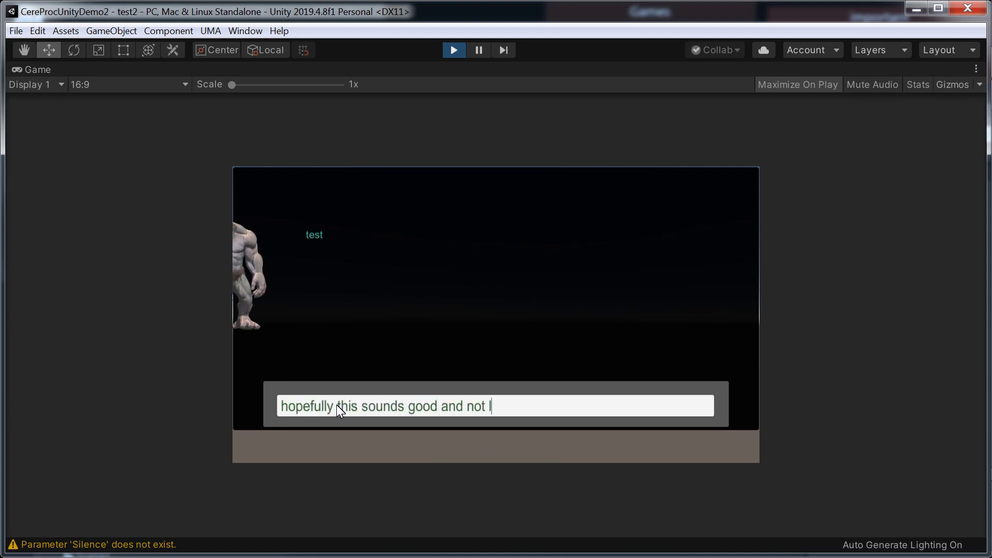
pyautogui.write('rt of mutant')
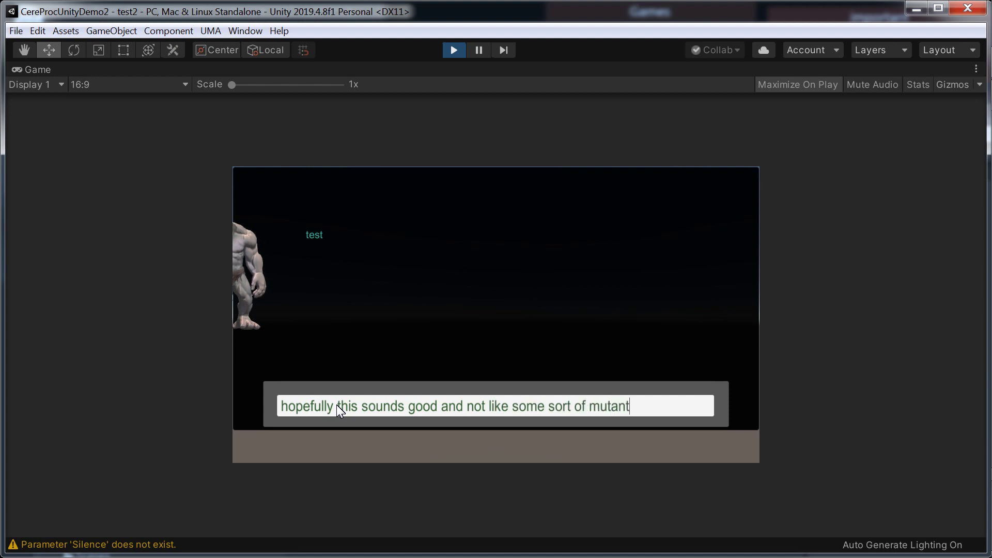
pyautogui.press('Return')
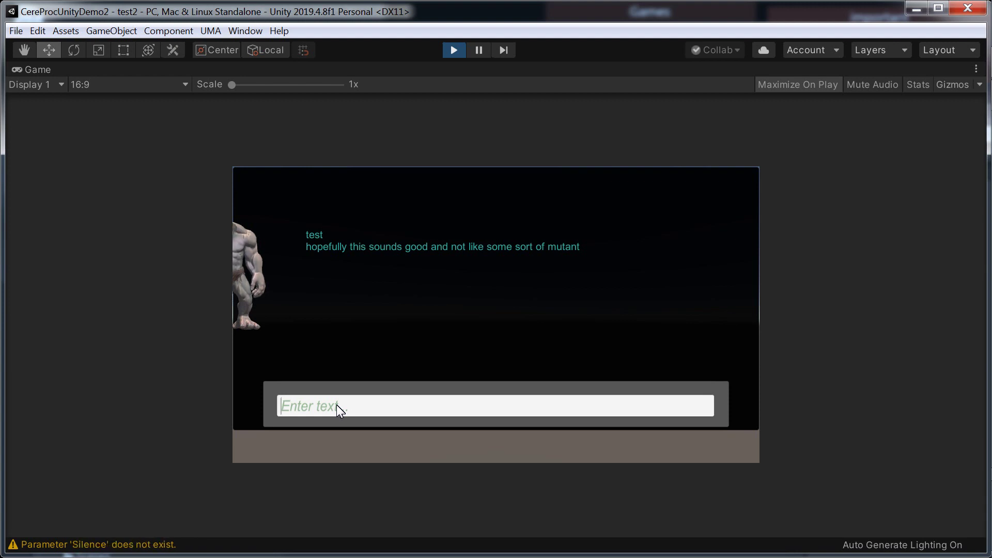
# Submit "to see a better example see my demo video" as the text to speak.
pyautogui.write('to see ')
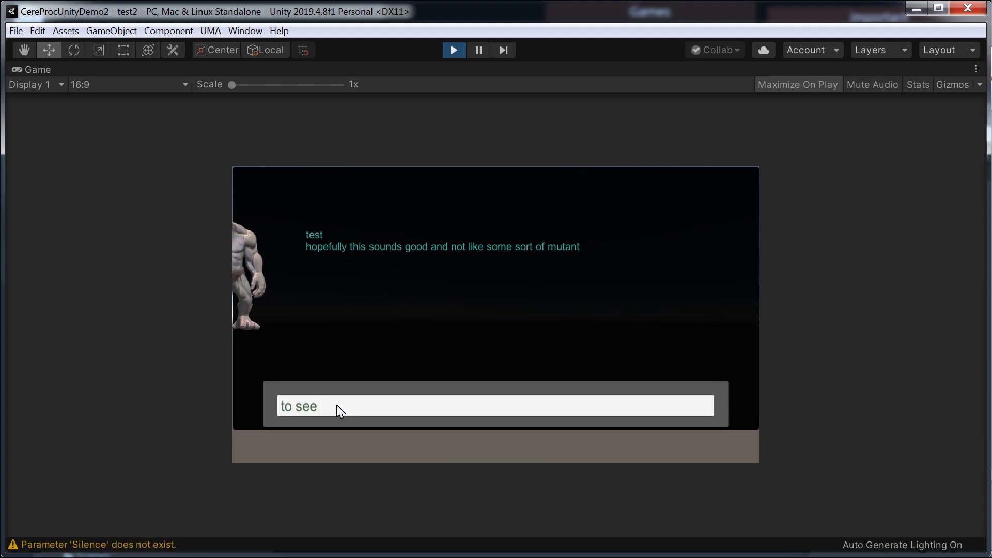
pyautogui.write('a better exampl')
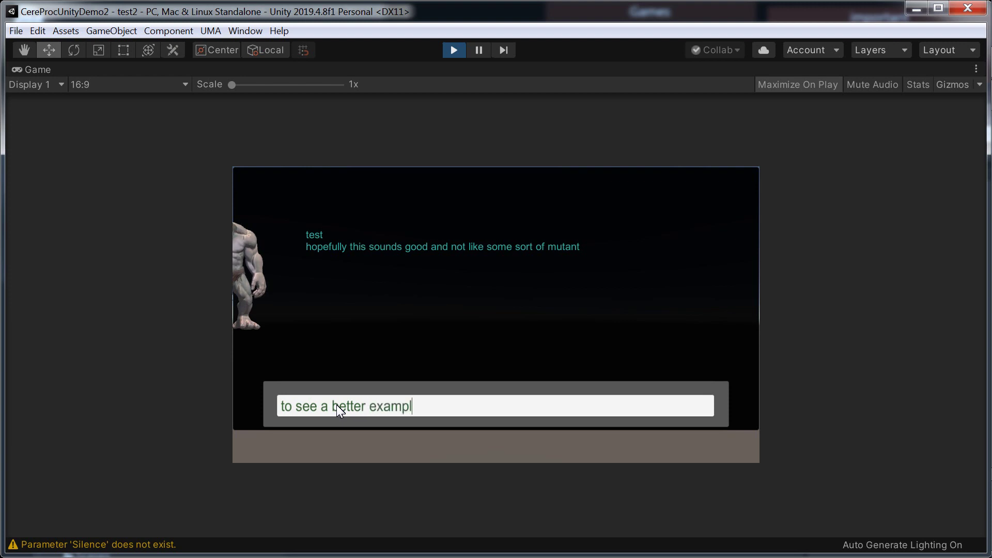
pyautogui.write('e see my dem')
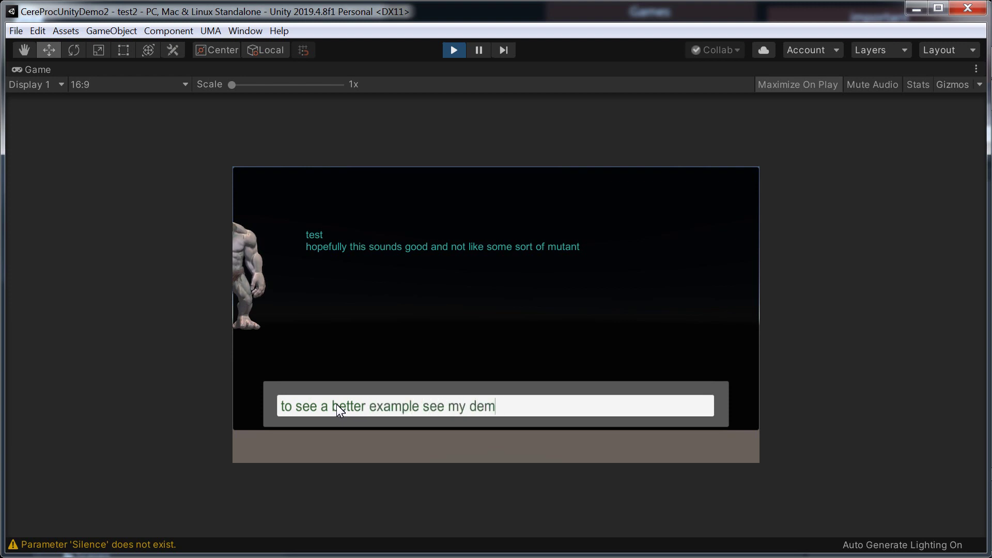
pyautogui.write('o video')
pyautogui.press('Return')
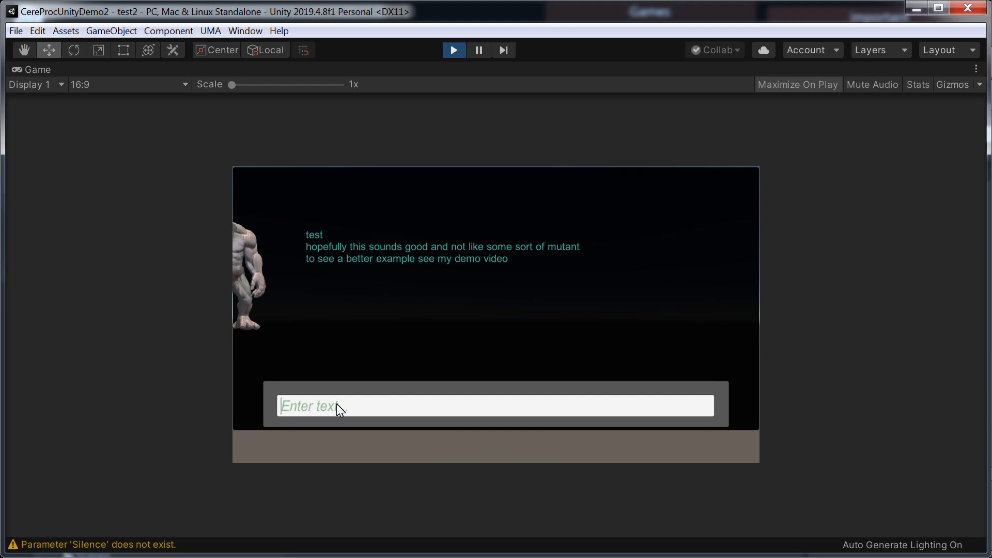
# Submit "this may highlight a need to offload the voice work on to a seperate server" as the text to speak.
pyautogui.write('this ')
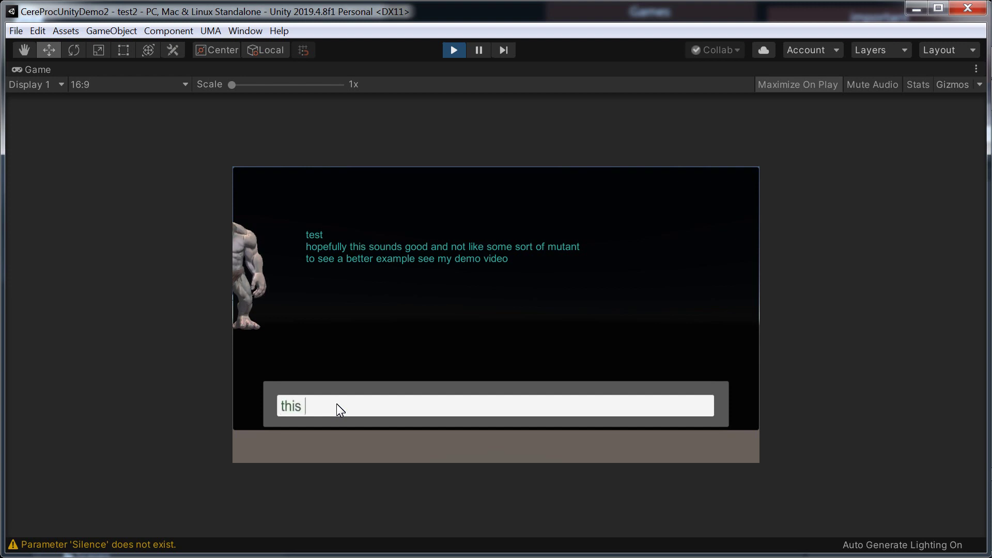
pyautogui.write('may highli')
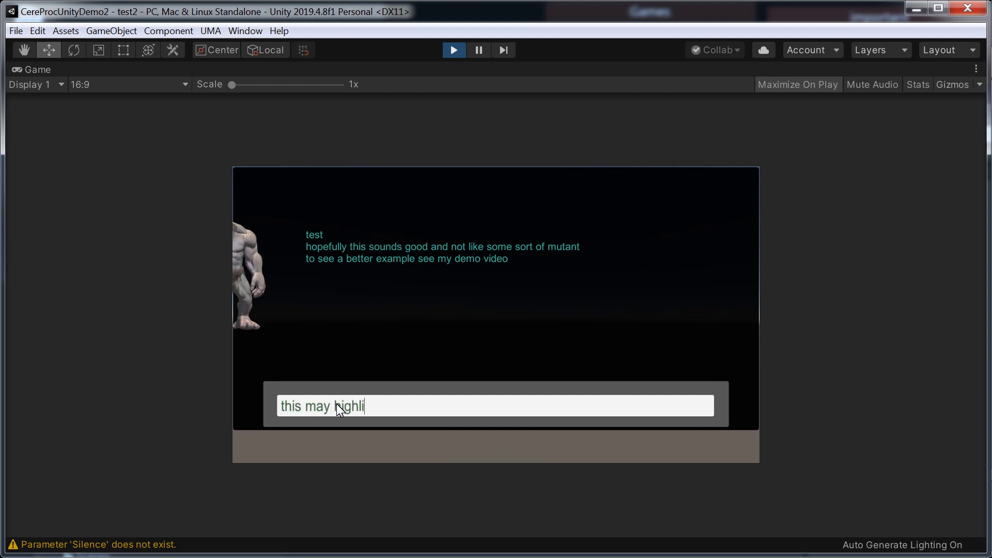
pyautogui.write('ght a need to offlaod th')
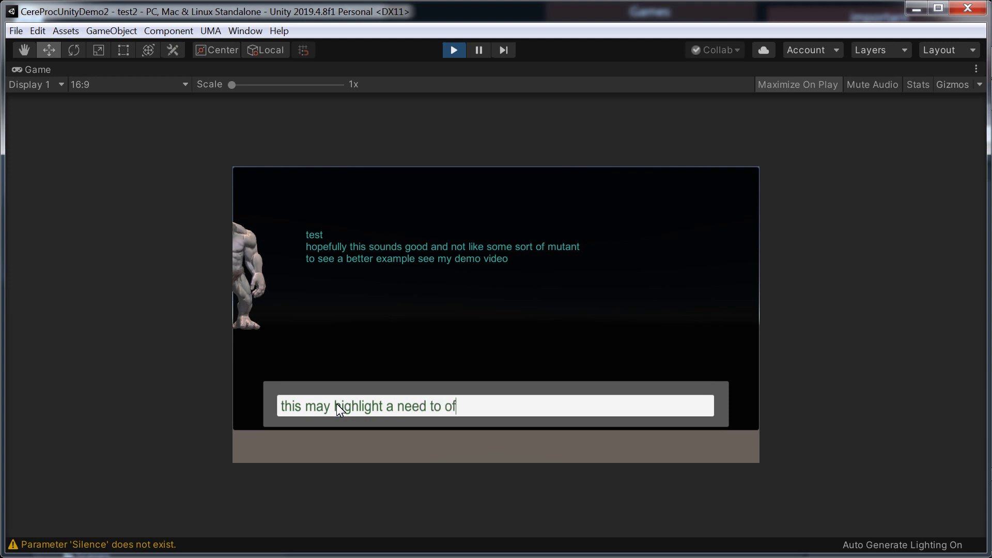
pyautogui.press('BackSpace')
pyautogui.press('BackSpace')
pyautogui.press('BackSpace')
pyautogui.press('BackSpace')
pyautogui.press('BackSpace')
pyautogui.press('BackSpace')
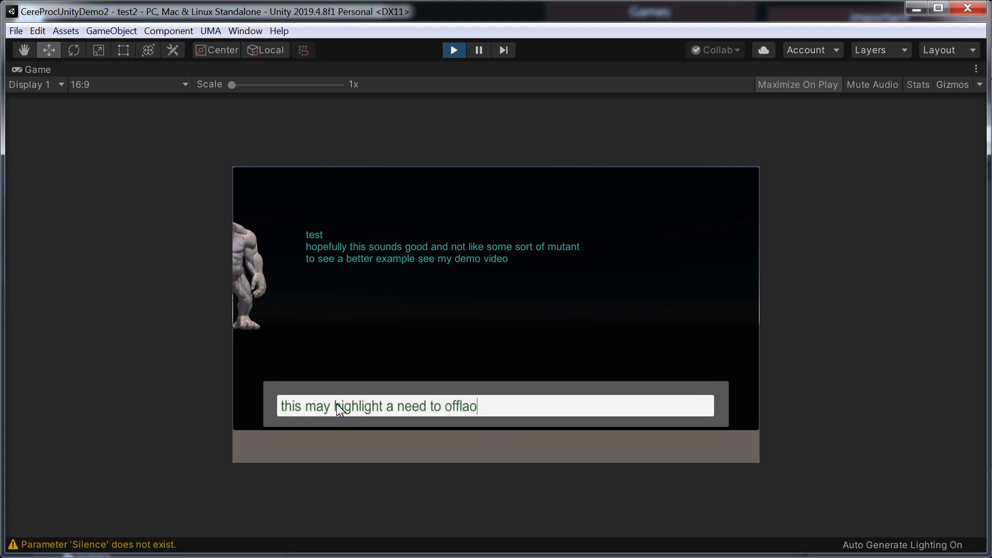
pyautogui.write('oad the voic')
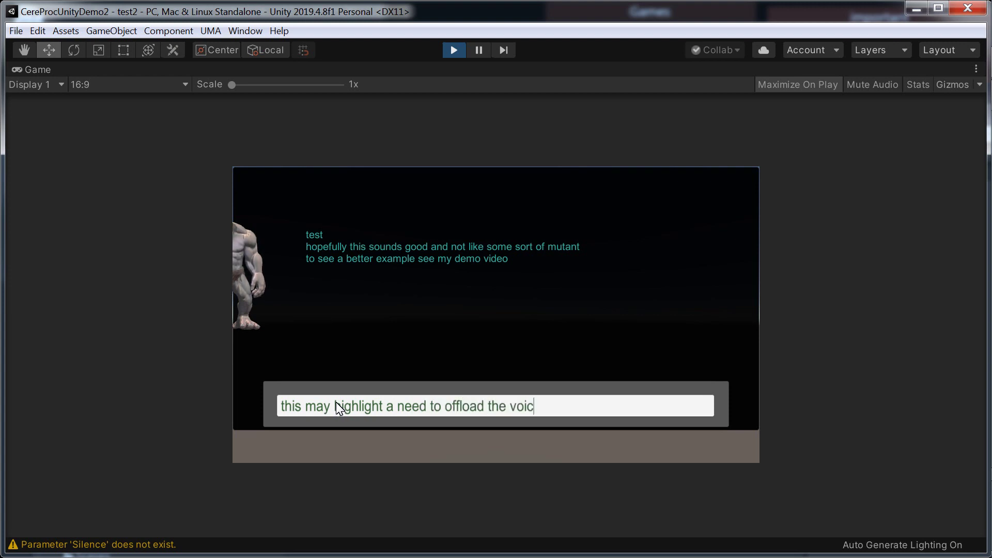
pyautogui.write('e3  work on to a seperate server')
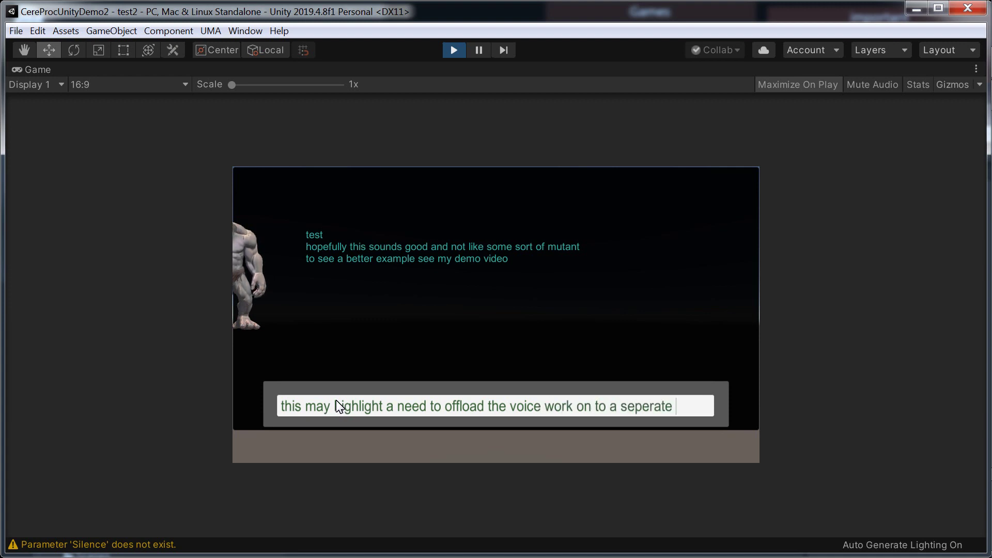
pyautogui.press('Return')
# Submit "or pre render dialogue into wav files" as the text to speak.
pyautogui.write('or')
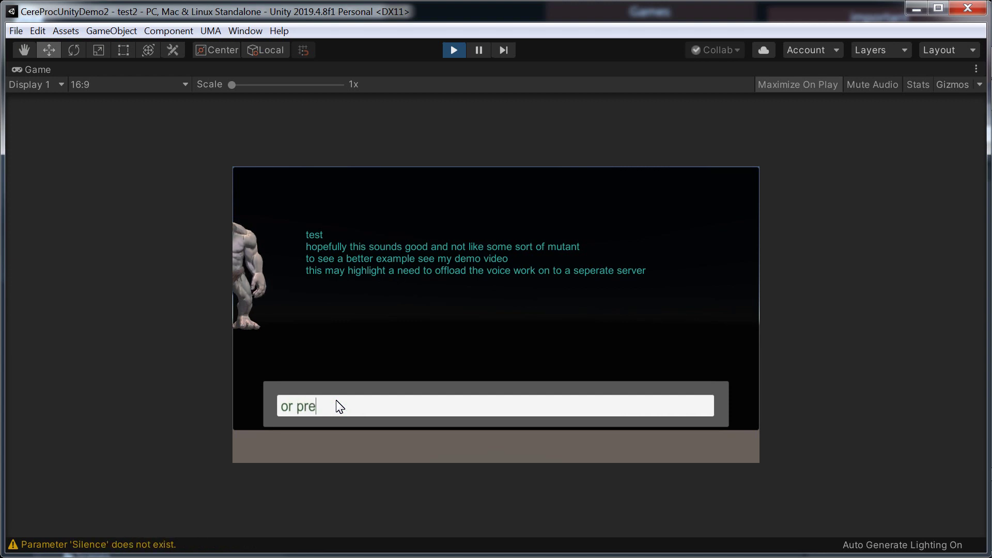
pyautogui.write('pre render dialogue into')
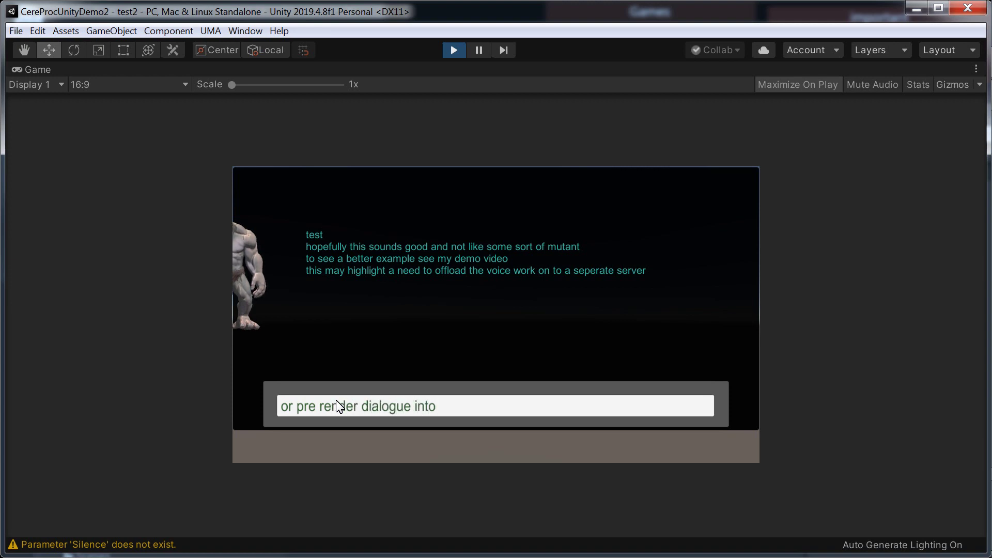
pyautogui.write(' wav files')
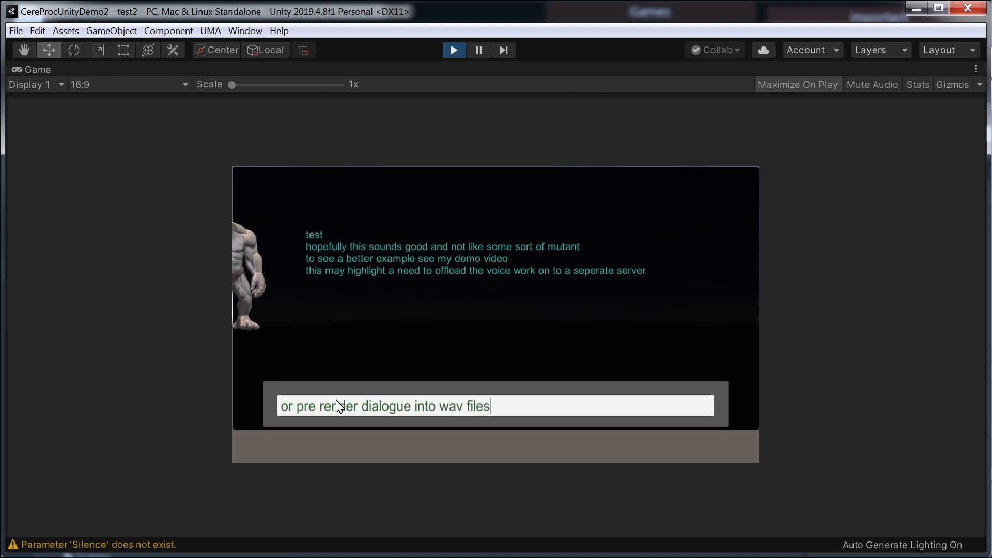
pyautogui.press('Return')
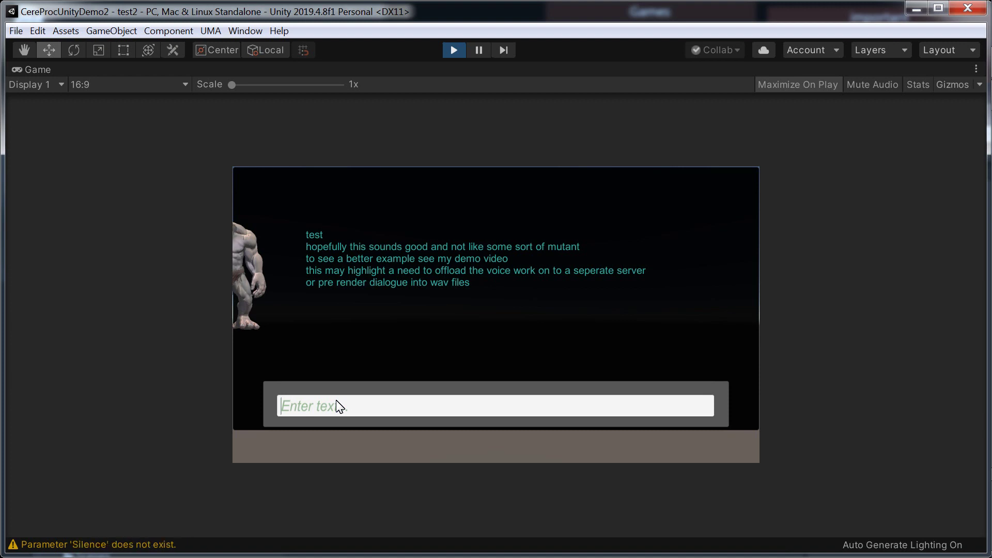
# Submit "especially for real time demanding games" as the text to speak.
pyautogui.write('espe')
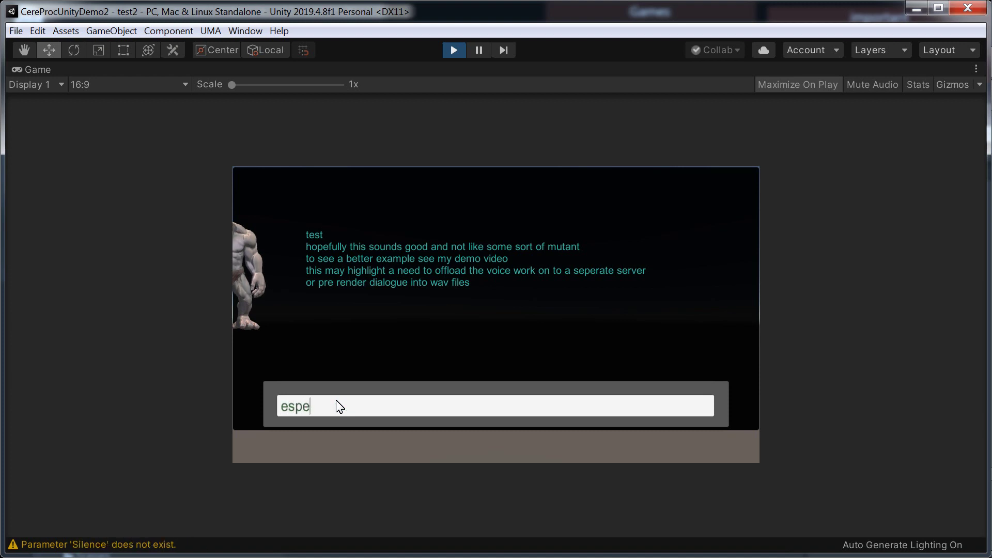
pyautogui.write('cially for real time')
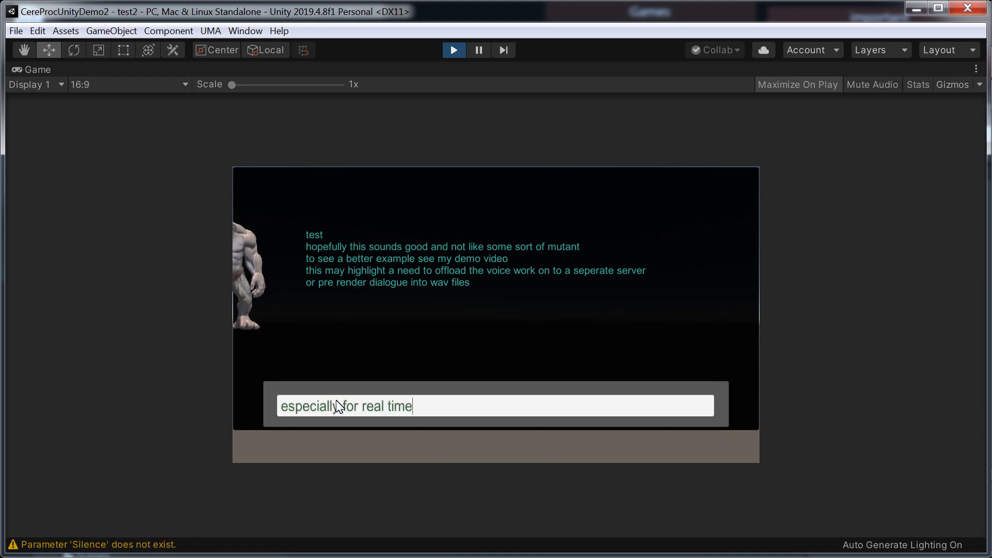
pyautogui.write(' demanding games')
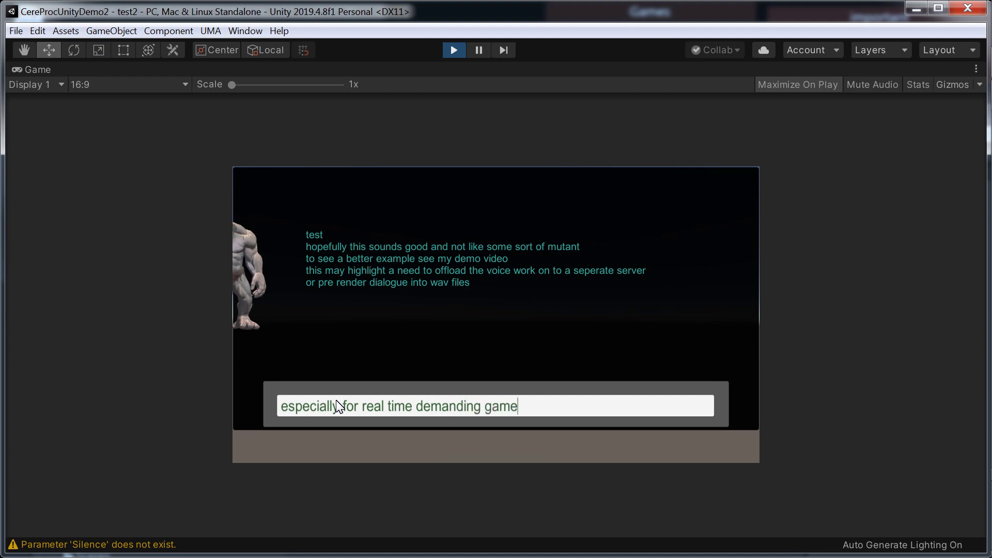
pyautogui.press('Return')
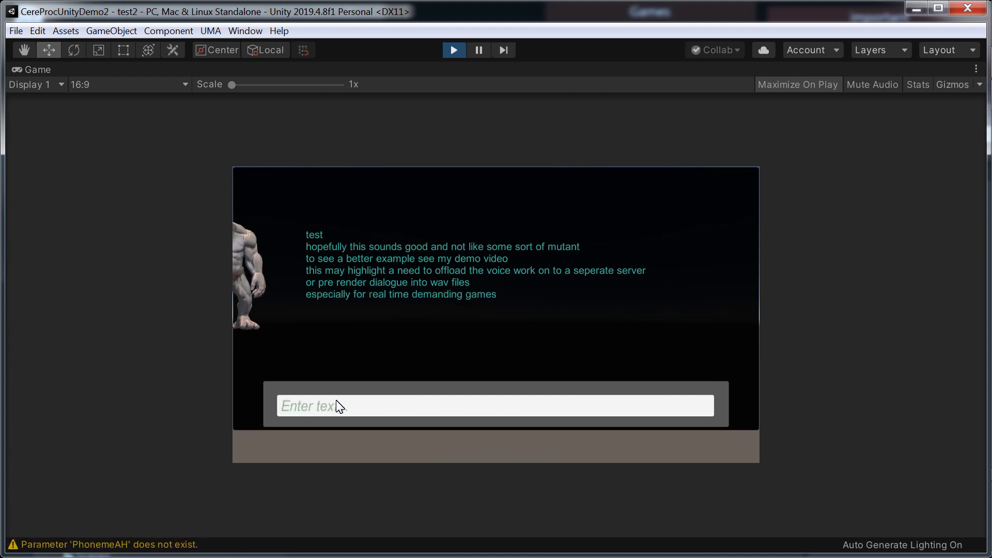
# Submit "i also see this as a tts for people to chat to each other in games" as the text to speak.
pyautogui.write('i also s')
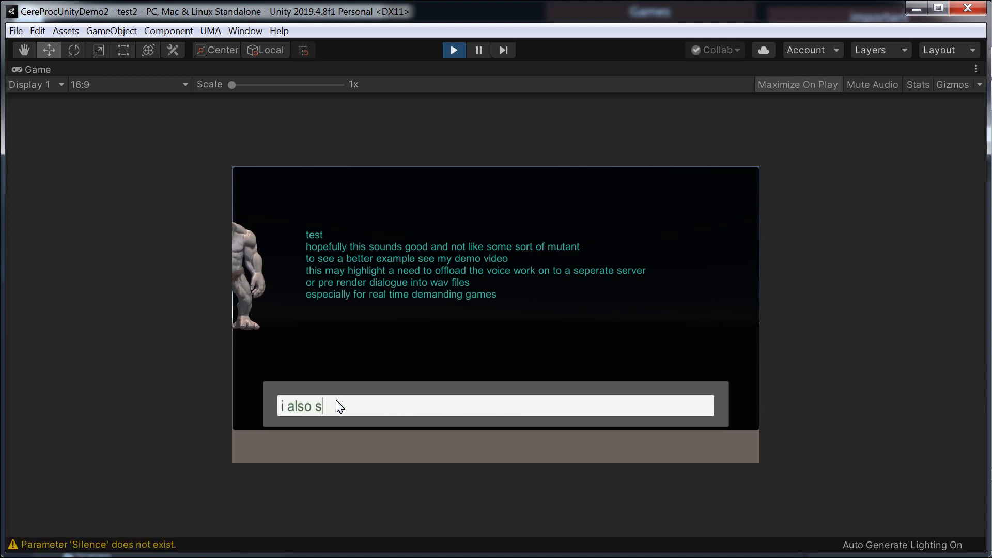
pyautogui.write('ee this as a')
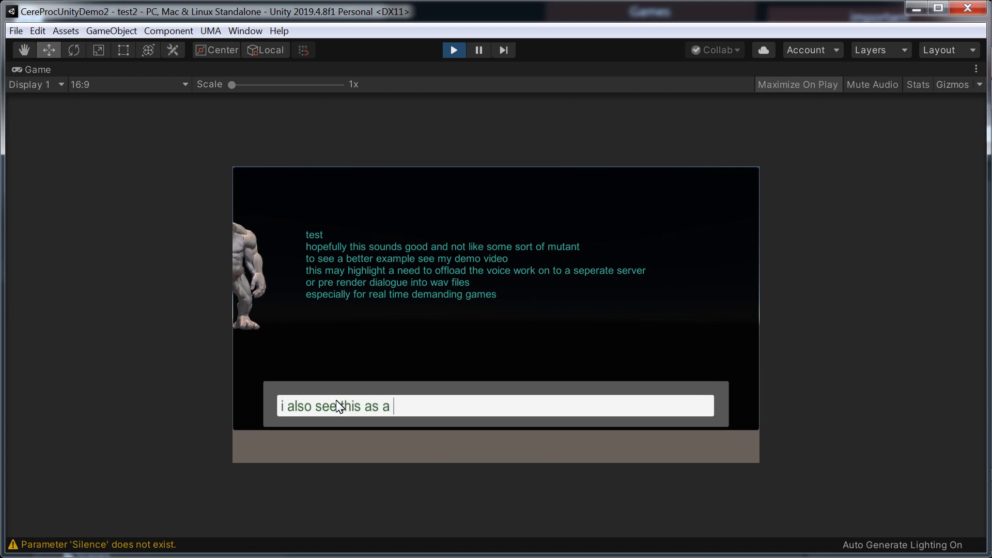
pyautogui.write(' tts for peop')
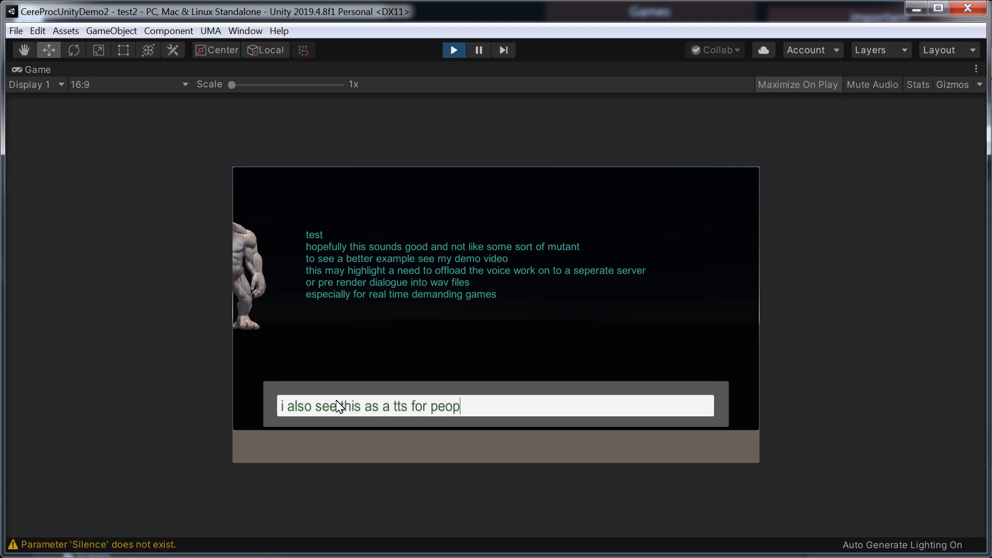
pyautogui.write('le to chat to ')
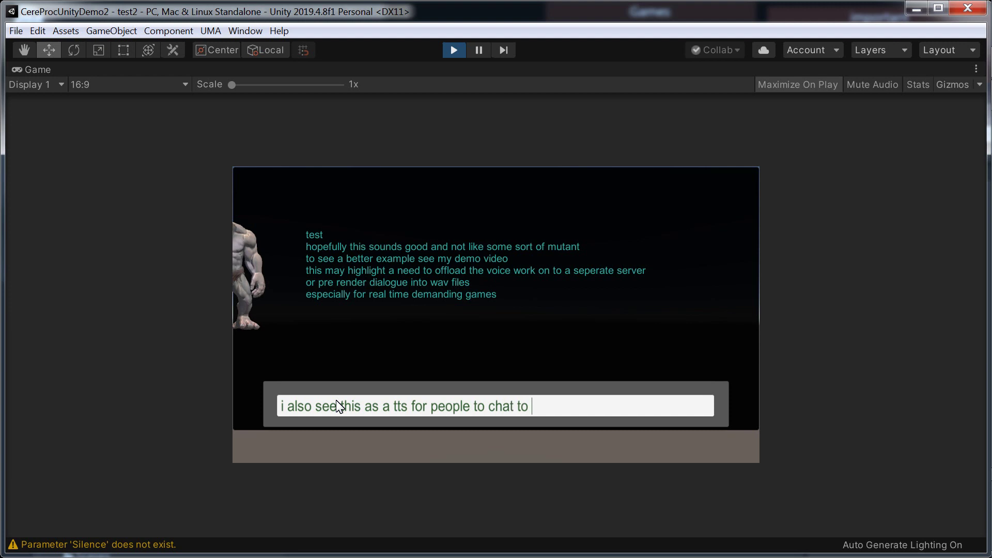
pyautogui.write('each other in games')
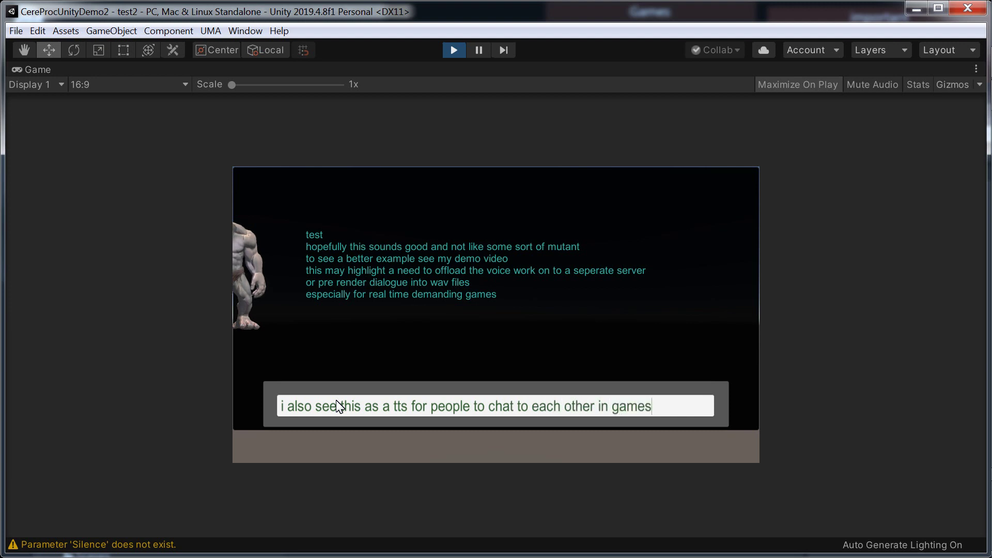
pyautogui.press('Return')
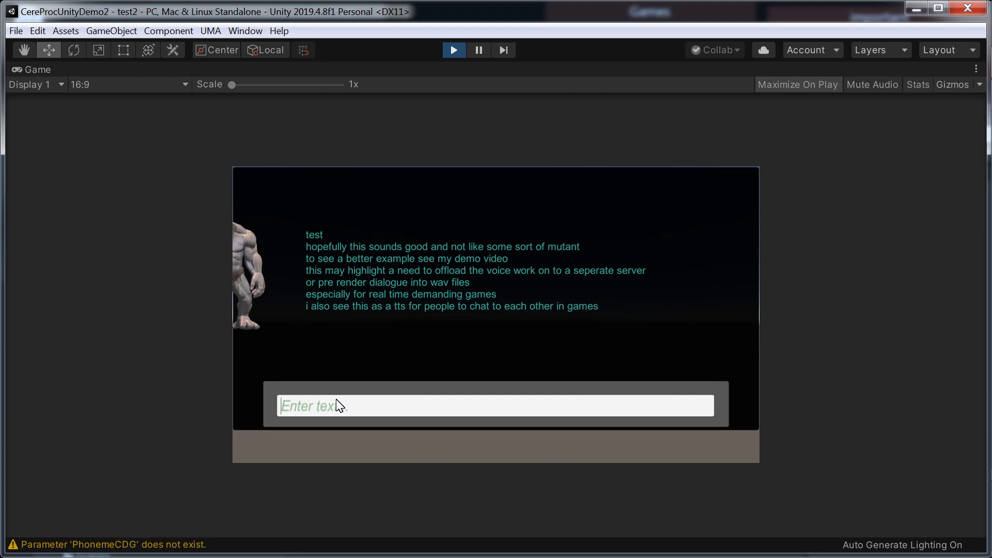
# Submit "TTS in game for chat" as the text to speak.
pyautogui.write('TTS in game')
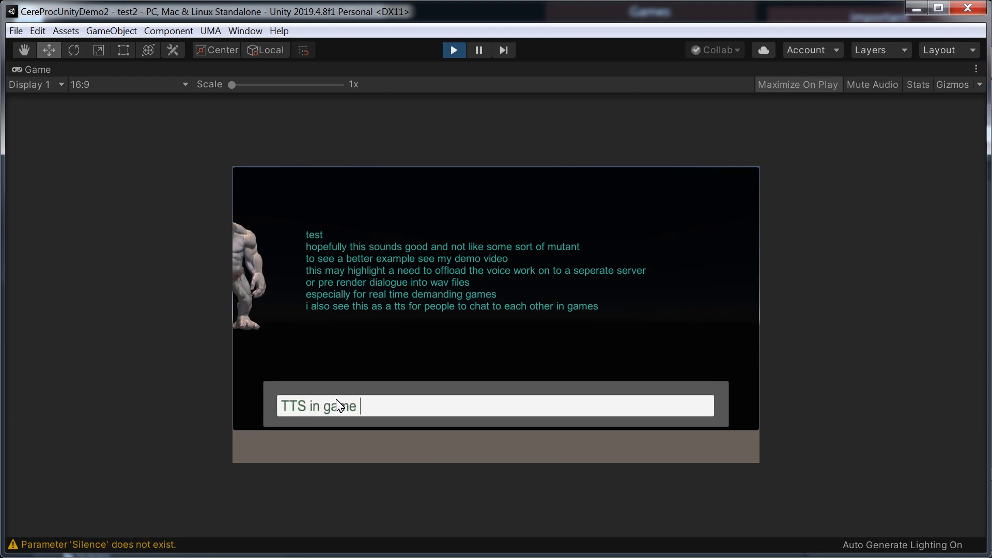
pyautogui.write(' for chat')
pyautogui.press('Return')
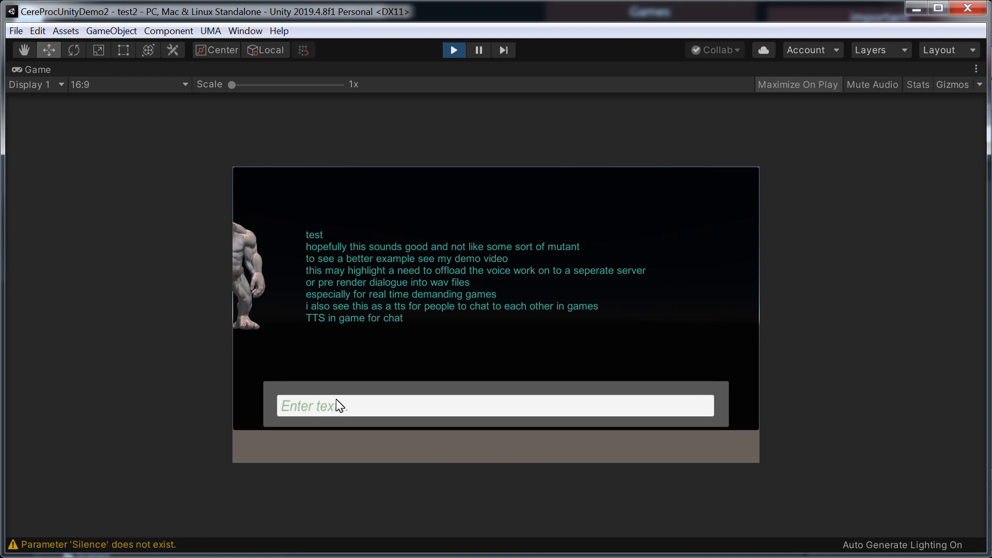
# Submit "so that will need to be realtime and probably best to be done server side" as the text to speak.
pyautogui.write('so tha')
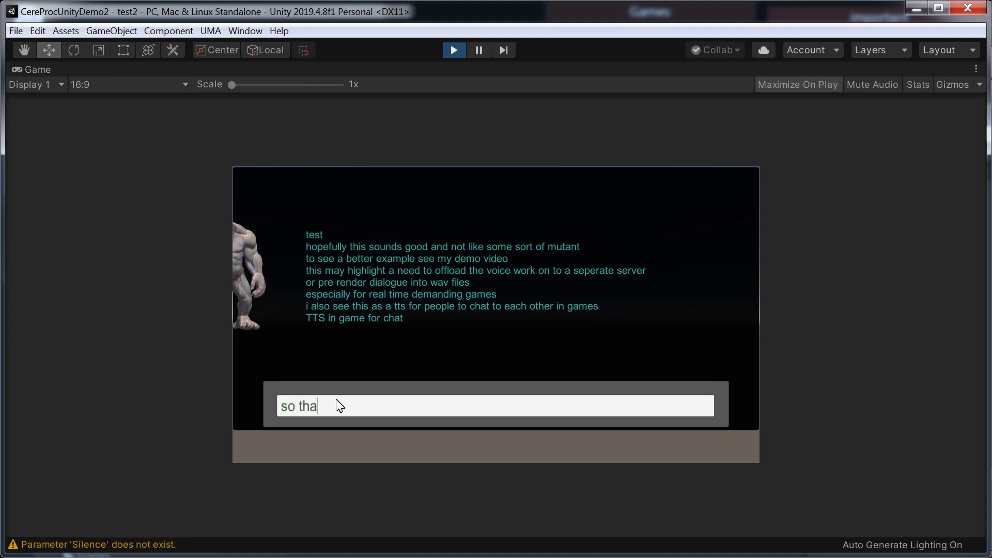
pyautogui.write('t we need to be realtime and ')
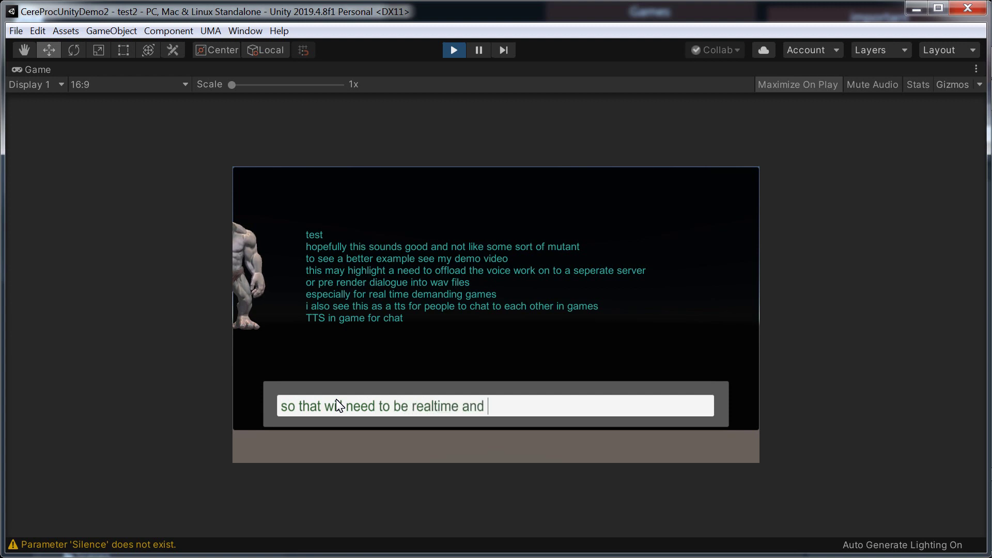
pyautogui.write('probably best ')
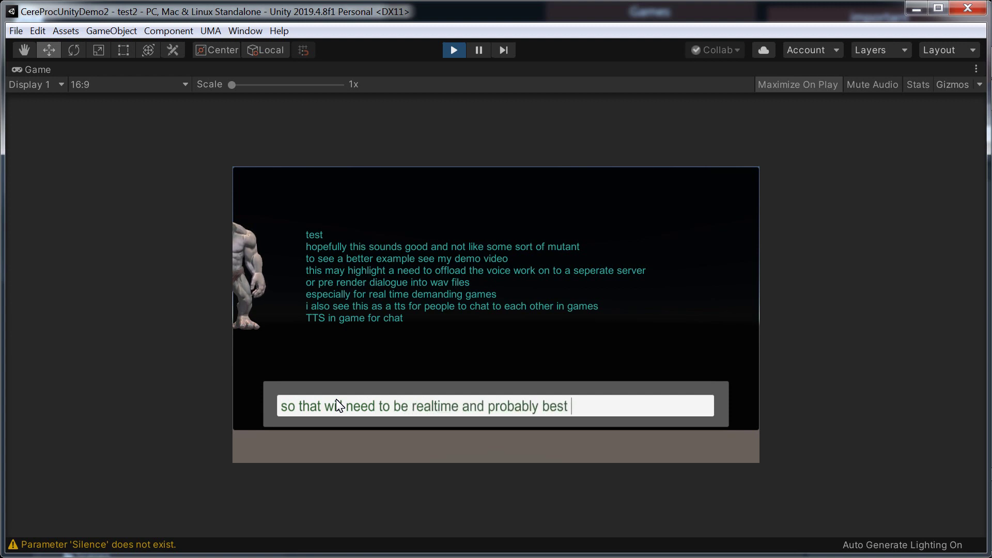
pyautogui.write('to be done ser')
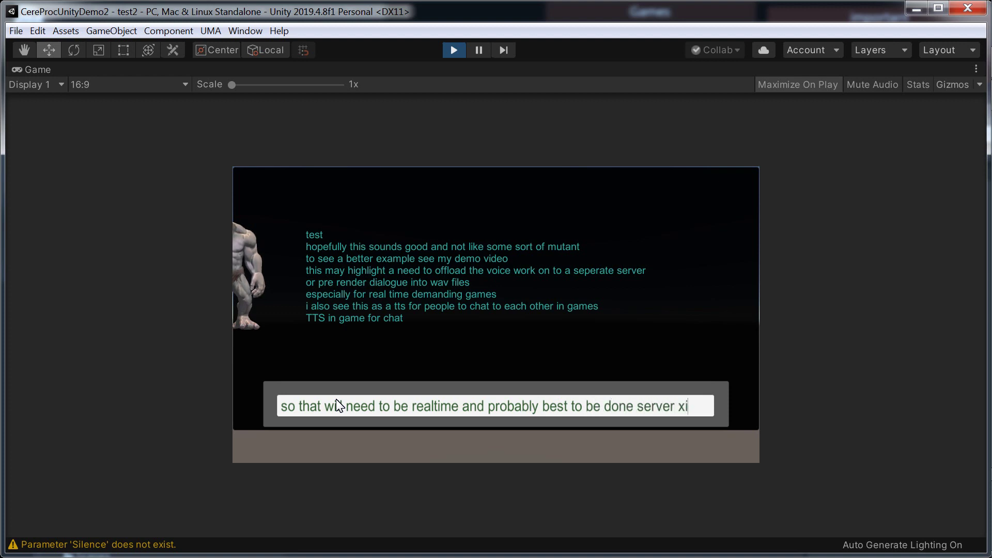
pyautogui.write('ver side')
pyautogui.press('Return')
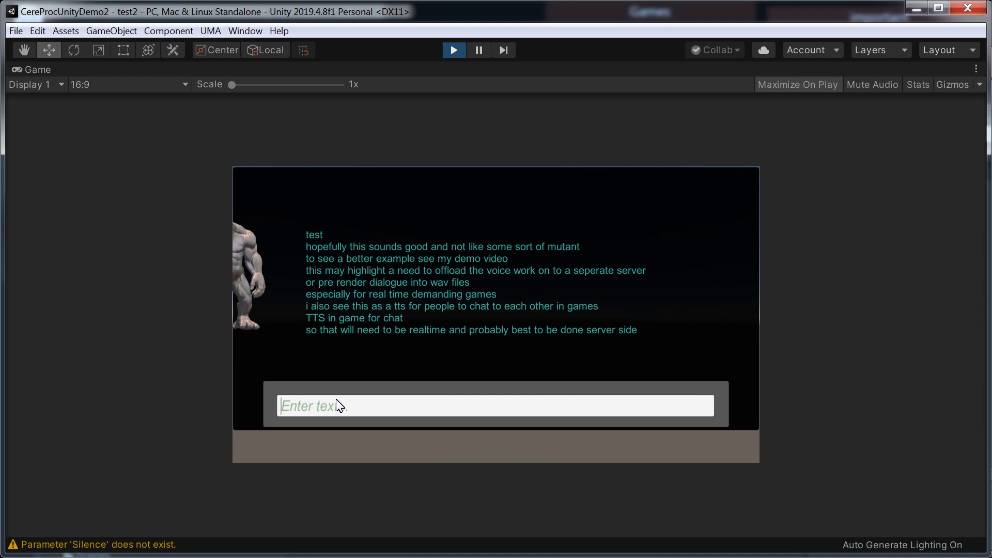
# Submit "anyway hope this is of use to people" as the text to speak.
pyautogui.write('anyway hope ')
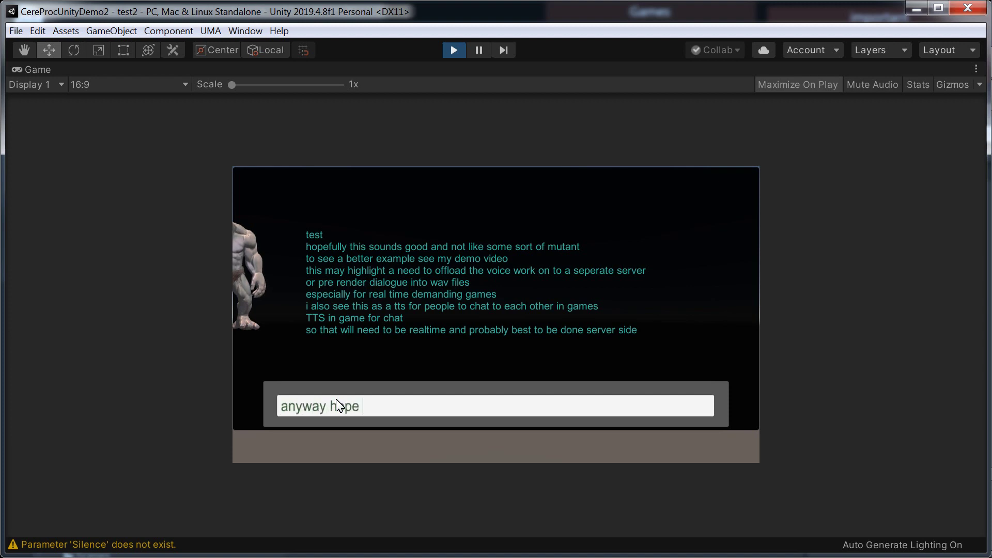
pyautogui.write('this is of ')
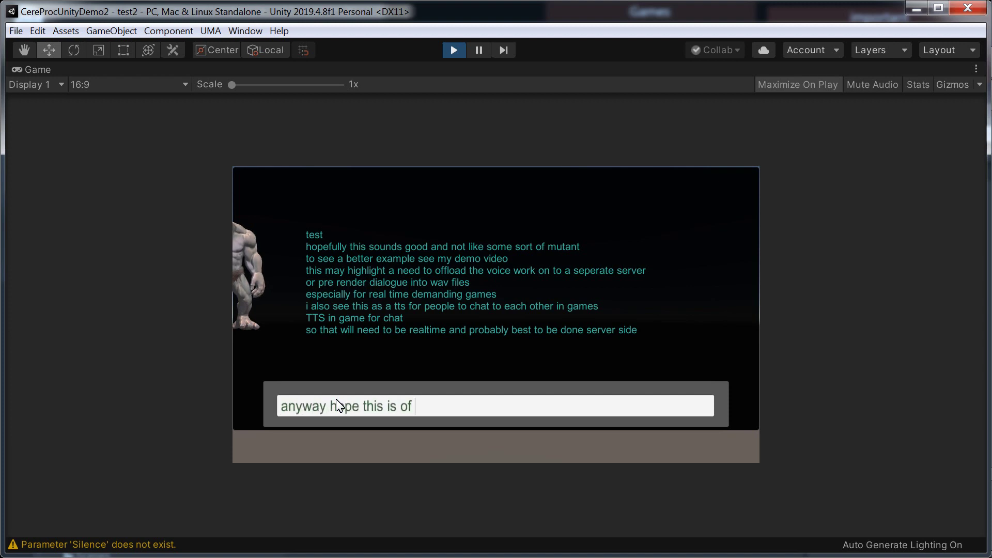
pyautogui.write('use to people')
pyautogui.press('Return')
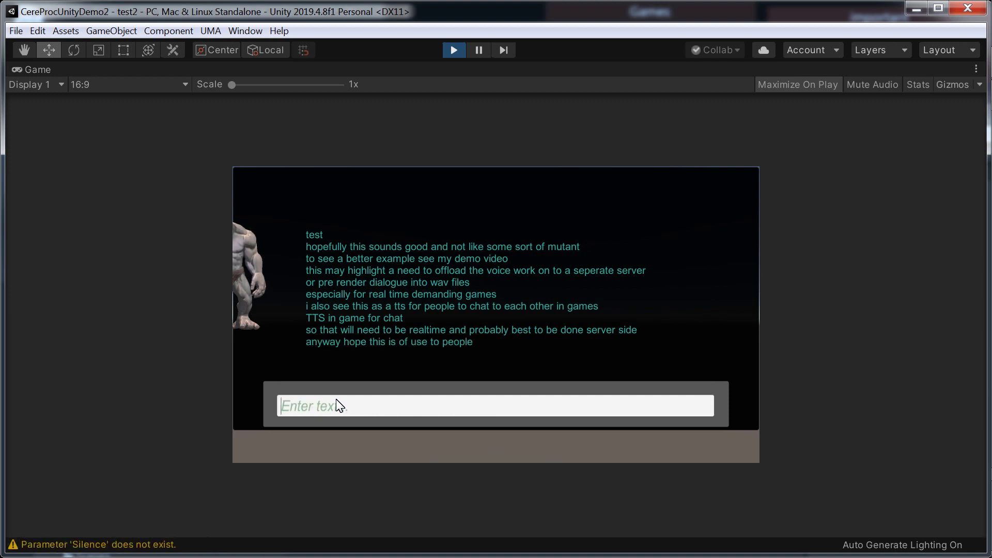
# Submit "Good luck :)" as the text to speak.
pyautogui.write('GOod ')
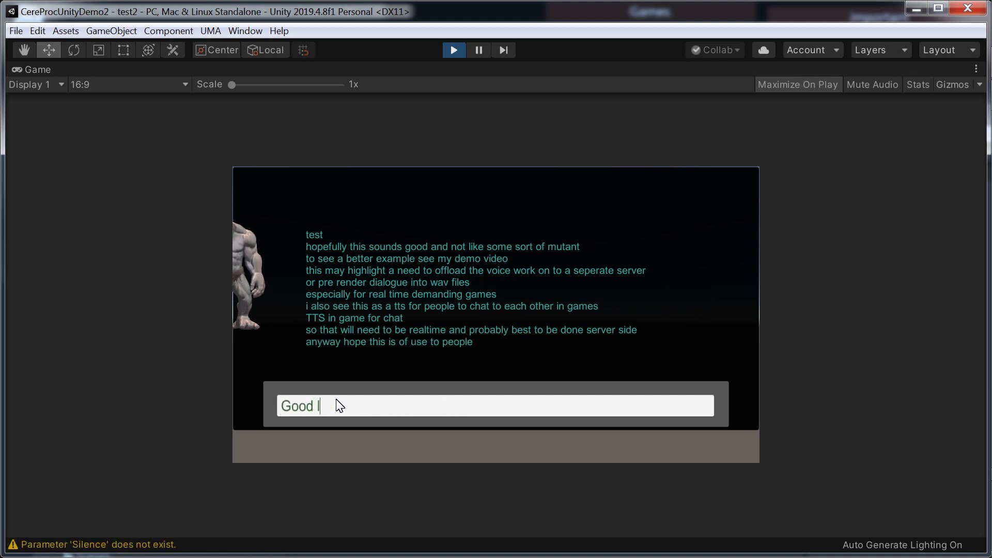
pyautogui.write('luck :)')
pyautogui.press('Return')
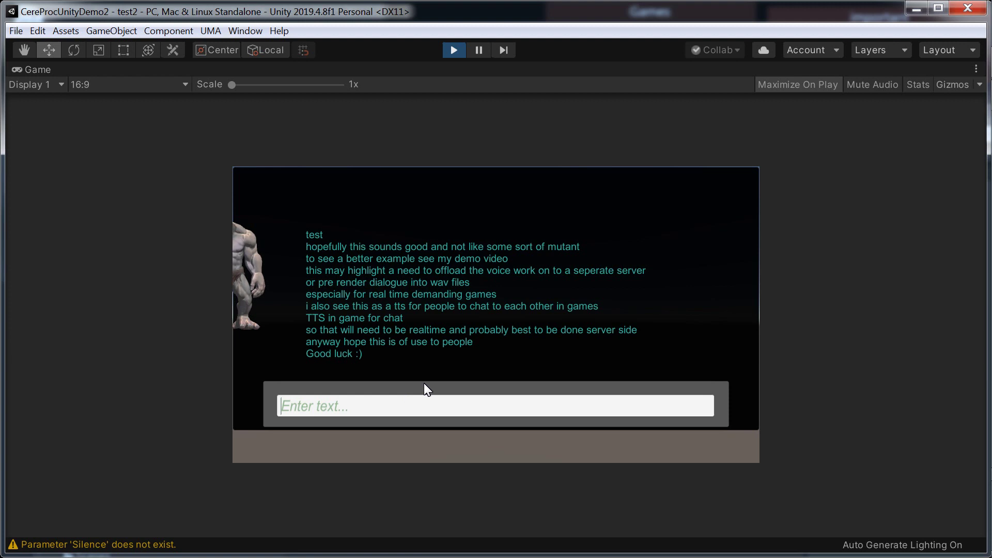
# Submit ":P" and ":D" as separate texts to speak, and stop the running scene.
pyautogui.write(':P')
pyautogui.press('Return')
pyautogui.write('L')
pyautogui.press('BackSpace')
pyautogui.write(':D')
pyautogui.press('Return')
pyautogui.click(457, 48)
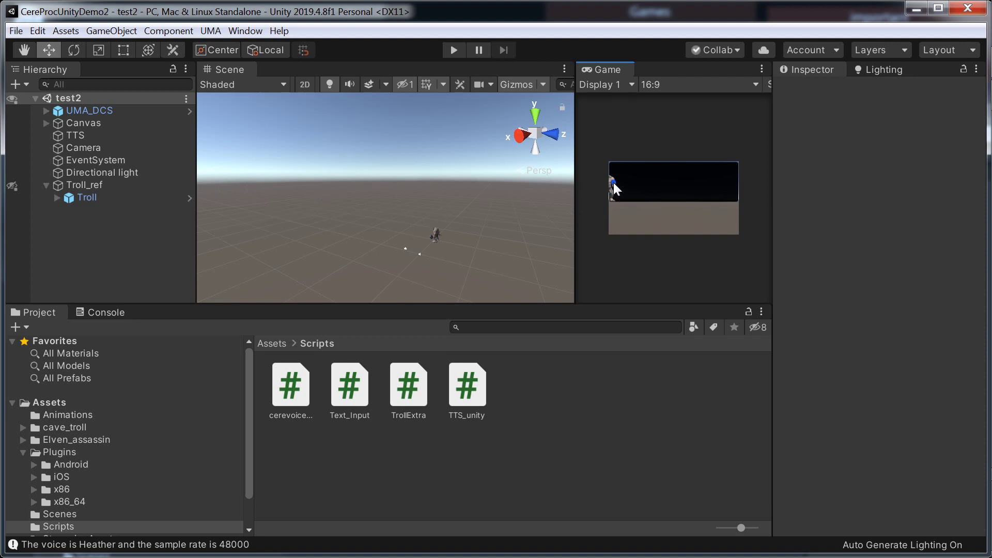
# Move the Troll in the scene to a position of about X 0.687, Y 1.2957, Z 4.44 and deselect it.
pyautogui.click(436, 234)
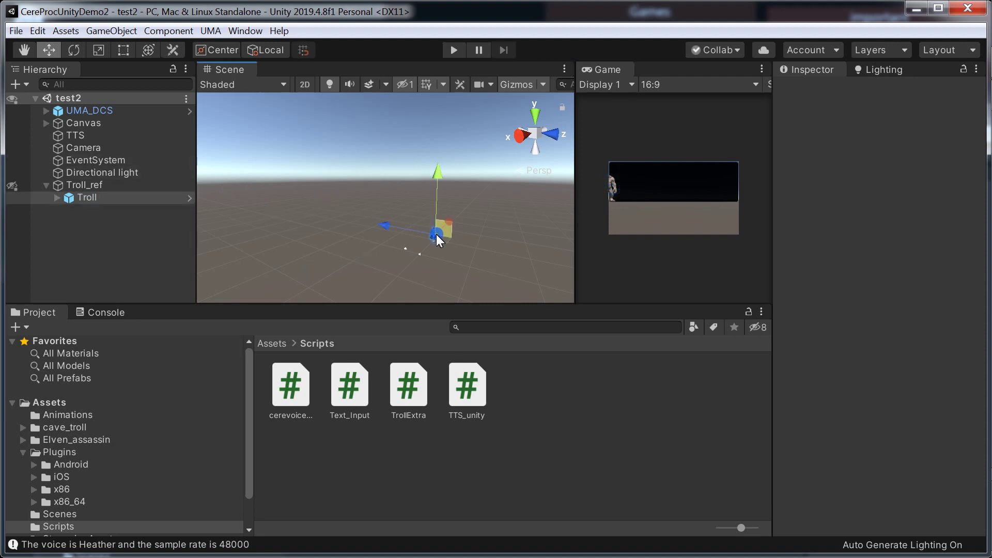
pyautogui.moveTo(453, 221); pyautogui.dragTo(452, 222)
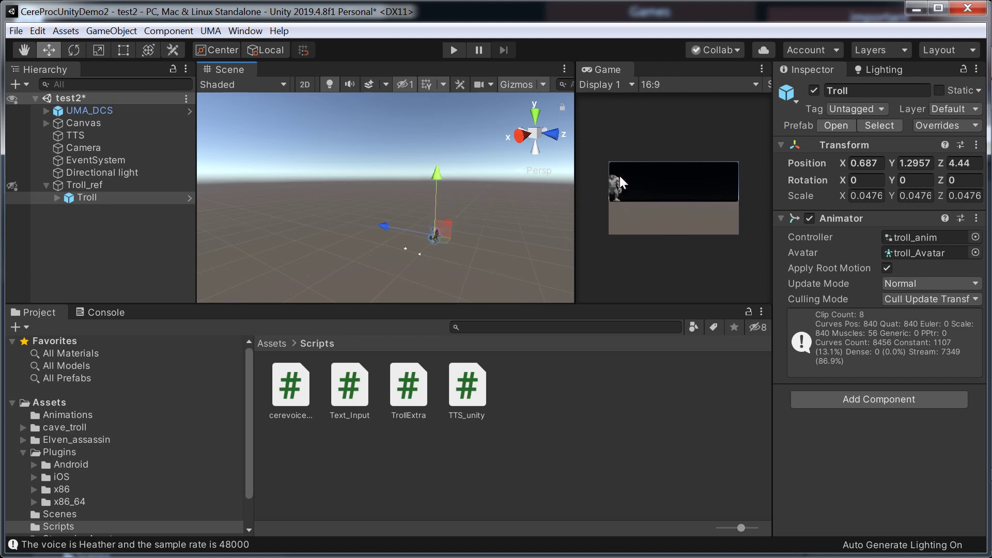
pyautogui.click(561, 399)
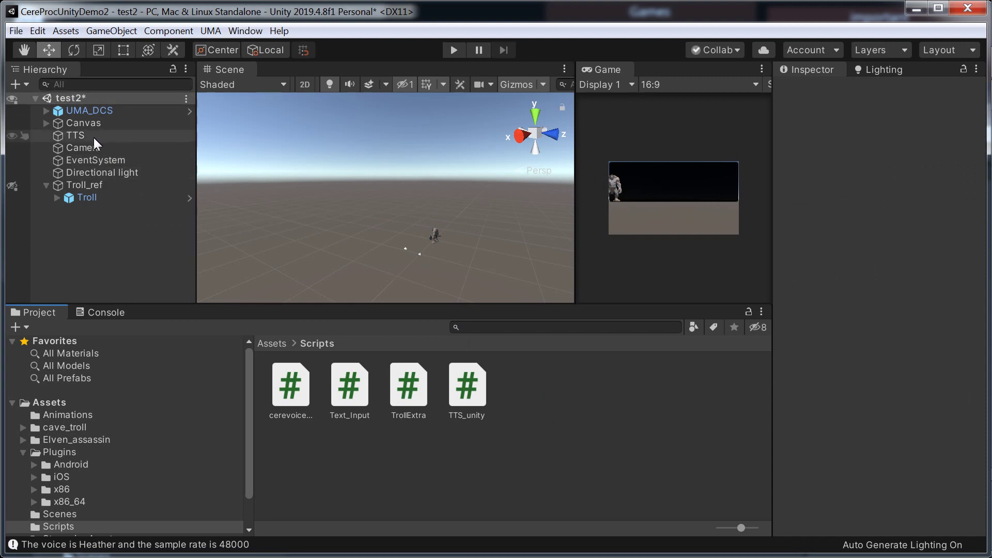
# Save the test2 scene and the project.
pyautogui.click(15, 32)
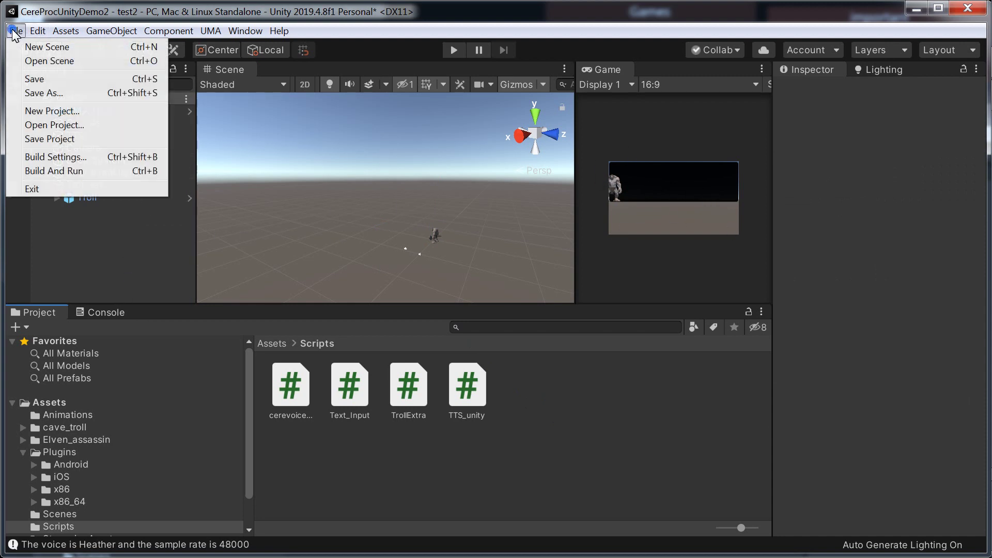
pyautogui.click(40, 81)
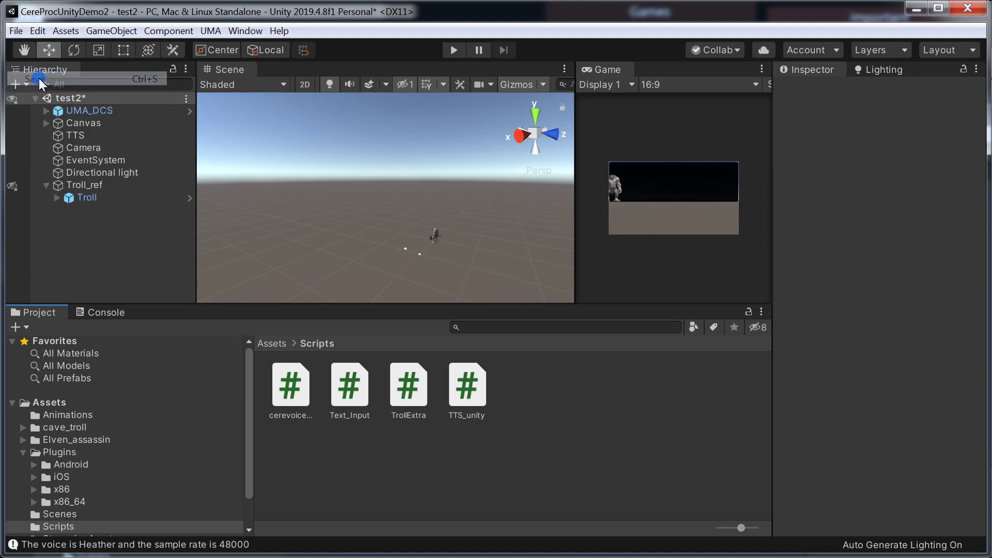
pyautogui.click(13, 31)
pyautogui.click(64, 140)
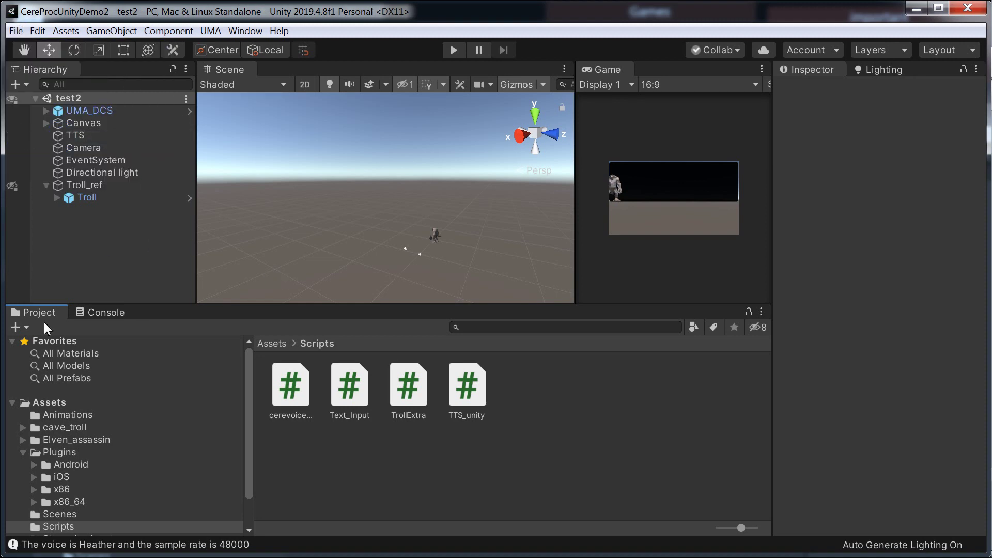
pyautogui.click(15, 31)
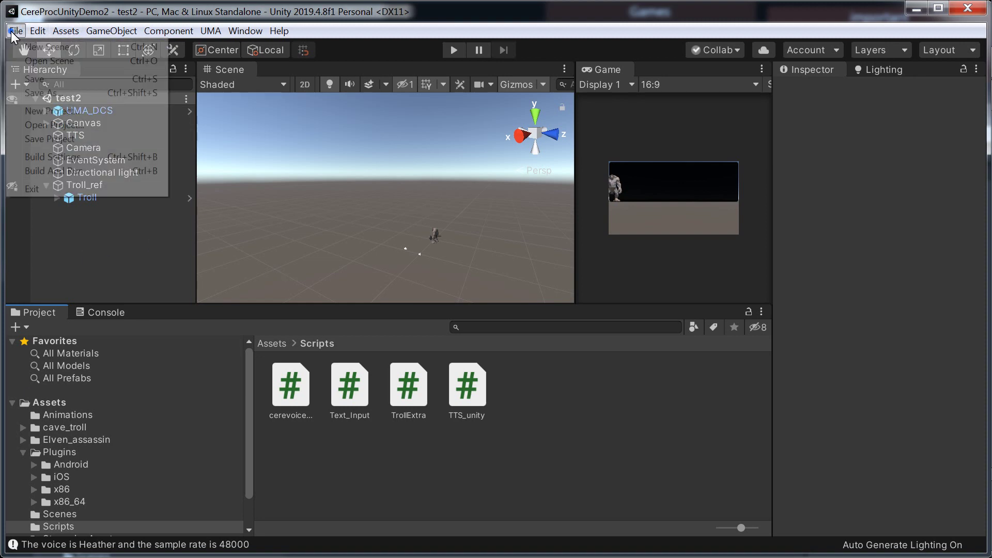
pyautogui.click(75, 171)
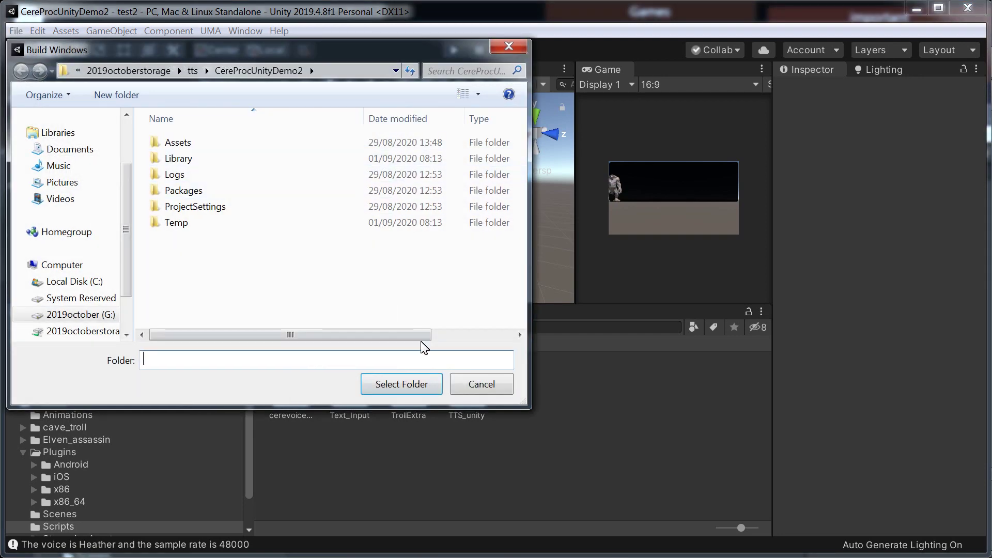
pyautogui.click(471, 382)
# Add the open test2 scene to the scenes in the build settings and close the settings.
pyautogui.click(15, 31)
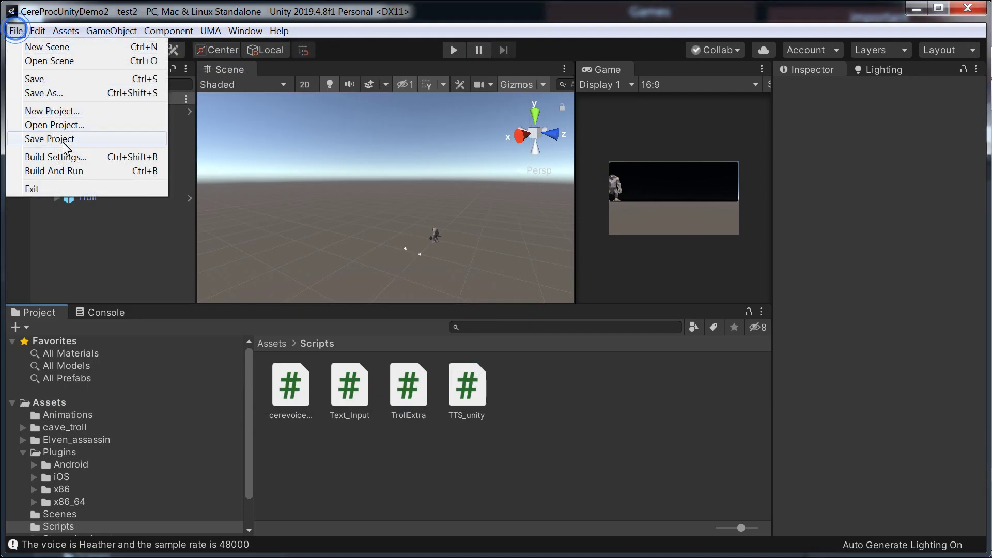
pyautogui.click(61, 157)
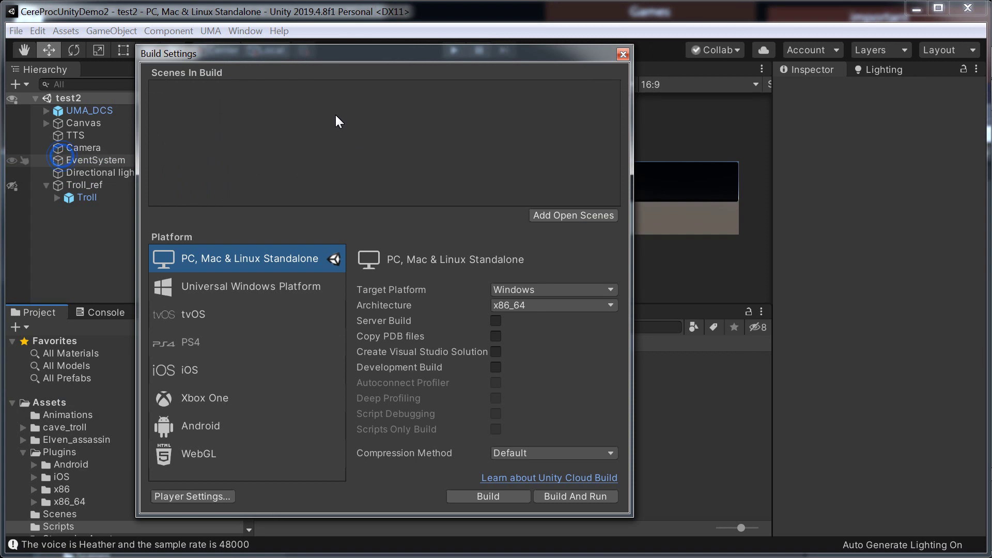
pyautogui.click(551, 217)
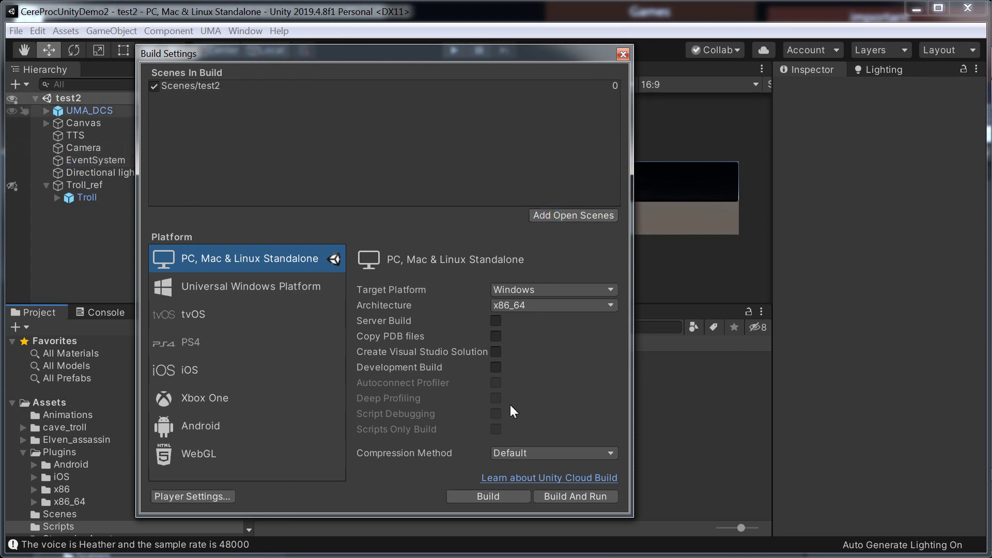
pyautogui.click(624, 55)
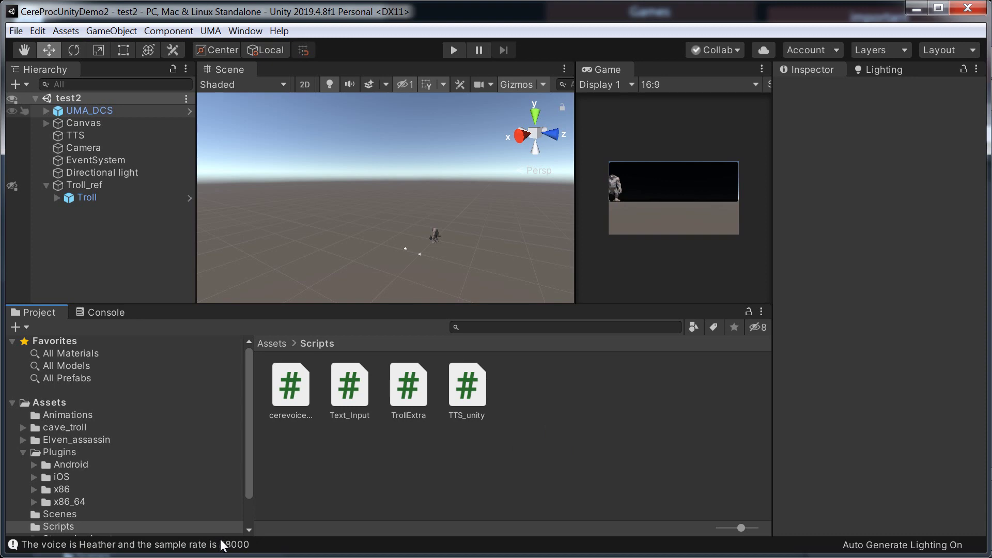
# Switch to Notepad++ and bring up the start of the notes file "getting cereproc to work.txt".
pyautogui.hotkey('alt', 'Tab')
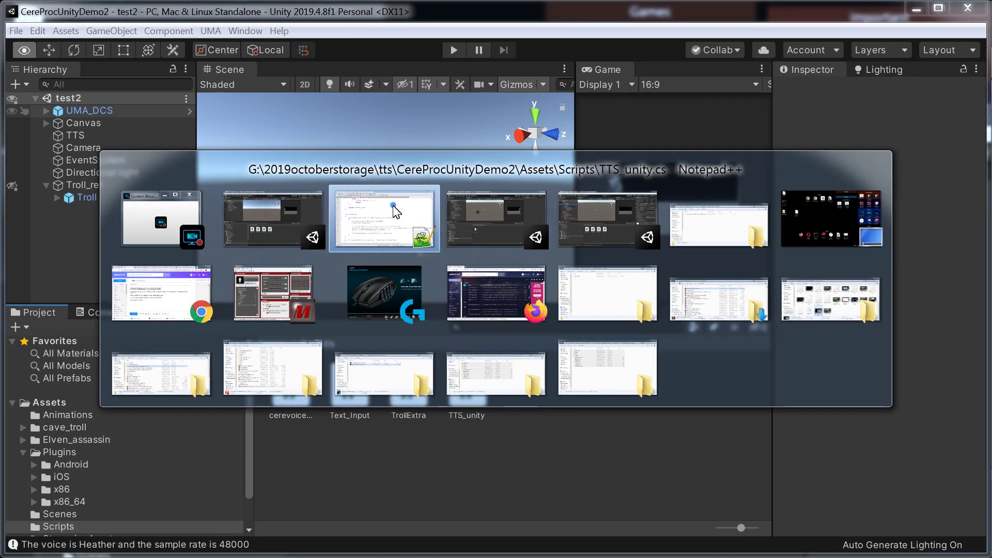
pyautogui.click(393, 210)
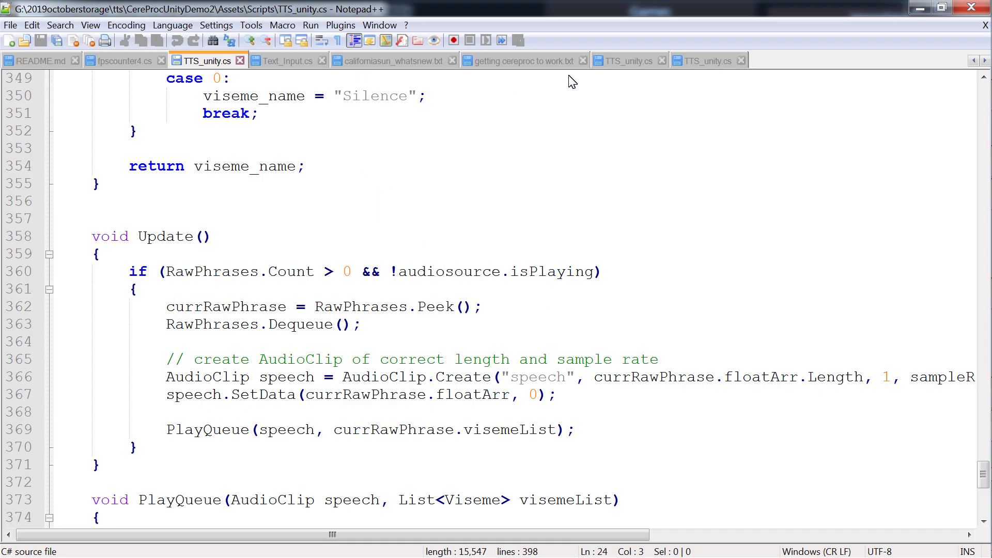
pyautogui.click(634, 61)
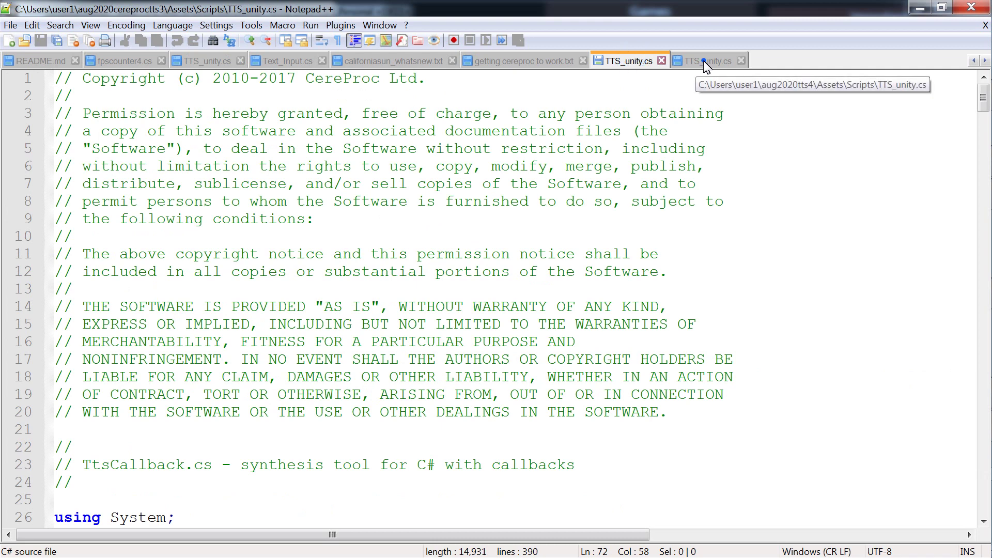
pyautogui.click(706, 63)
pyautogui.click(630, 60)
pyautogui.click(537, 58)
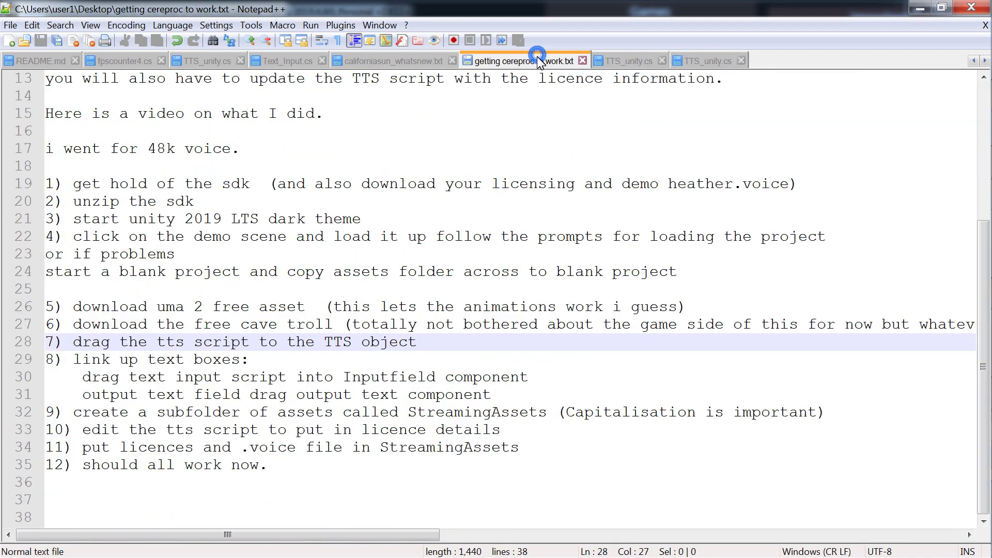
pyautogui.scroll(4, 420, 220)
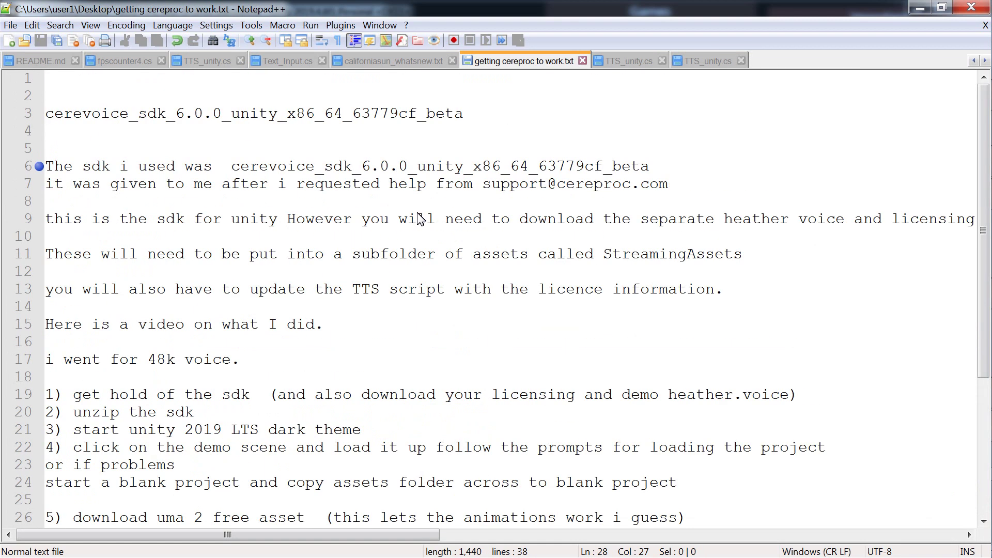
# Delete the two blank lines above the SDK name at the start of the notes and save the file.
pyautogui.click(147, 85)
pyautogui.press('Delete')
pyautogui.press('Delete')
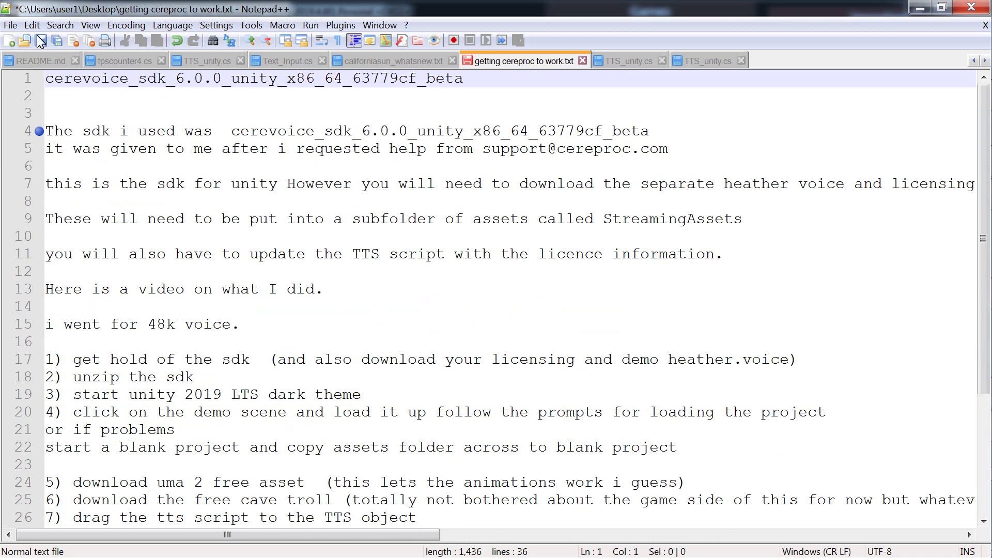
pyautogui.click(42, 41)
pyautogui.click(176, 115)
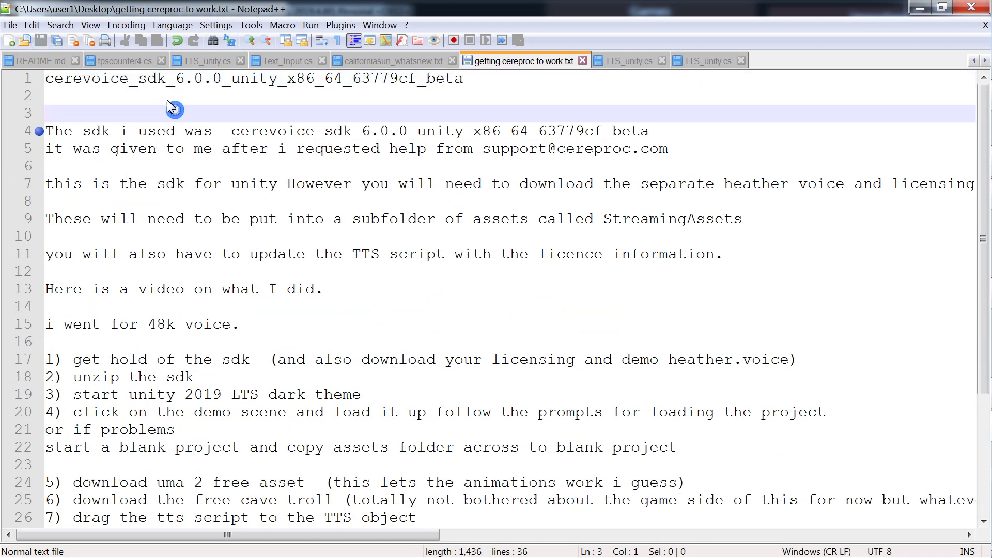
pyautogui.moveTo(489, 78); pyautogui.dragTo(74, 84)
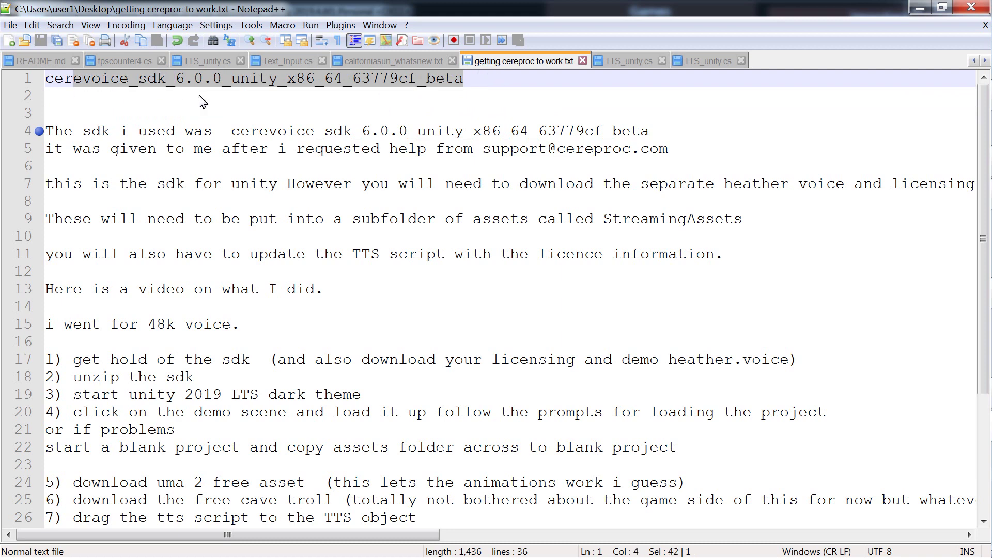
pyautogui.click(240, 83)
pyautogui.doubleClick(240, 82)
pyautogui.click(225, 112)
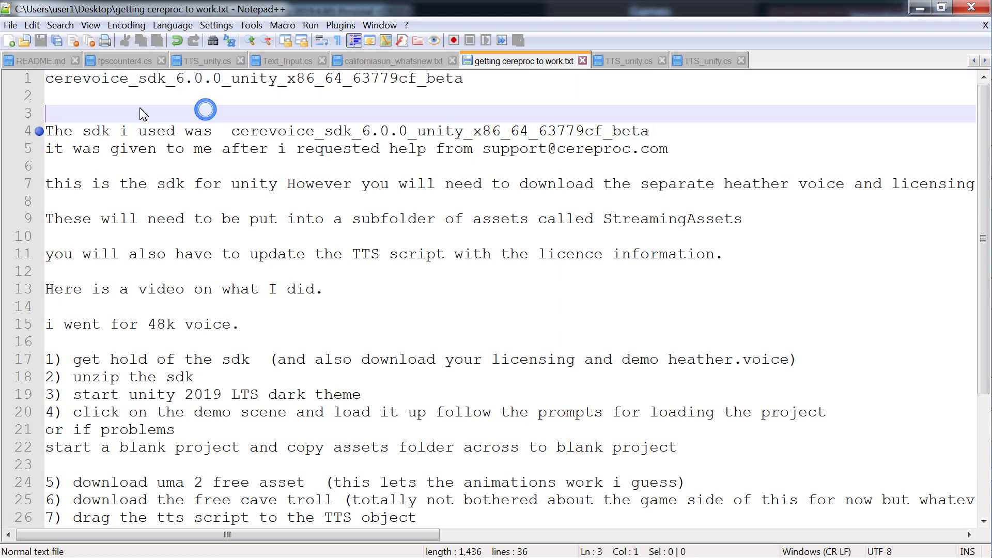
# Delete one blank line above the "The sdk i used was" line and insert a blank line below it.
pyautogui.click(80, 99)
pyautogui.press('Delete')
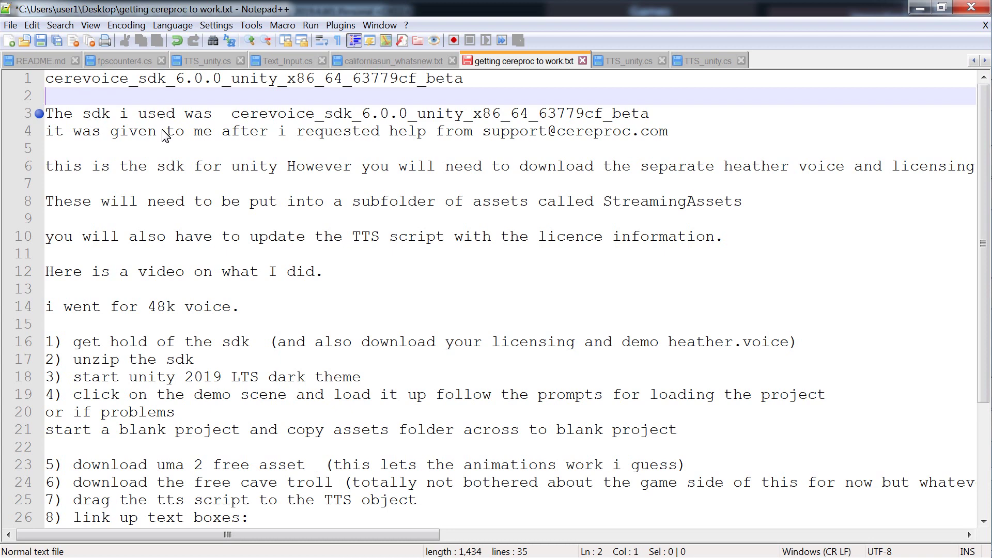
pyautogui.click(111, 148)
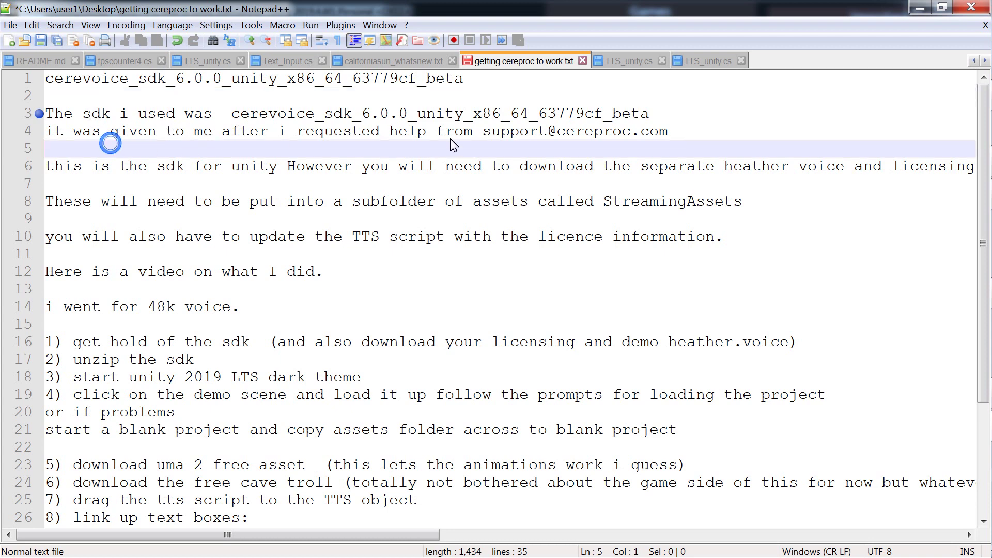
pyautogui.click(667, 115)
pyautogui.press('Return')
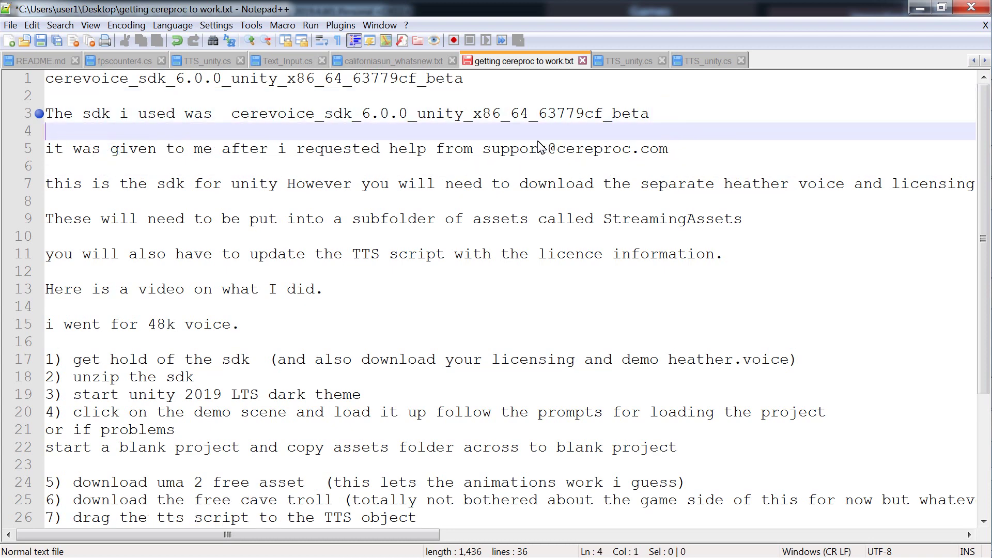
# Break the long "this is the sdk for unity" line before "heather voice and" and before "licensing", indenting the continuation lines.
pyautogui.click(495, 149)
pyautogui.click(214, 184)
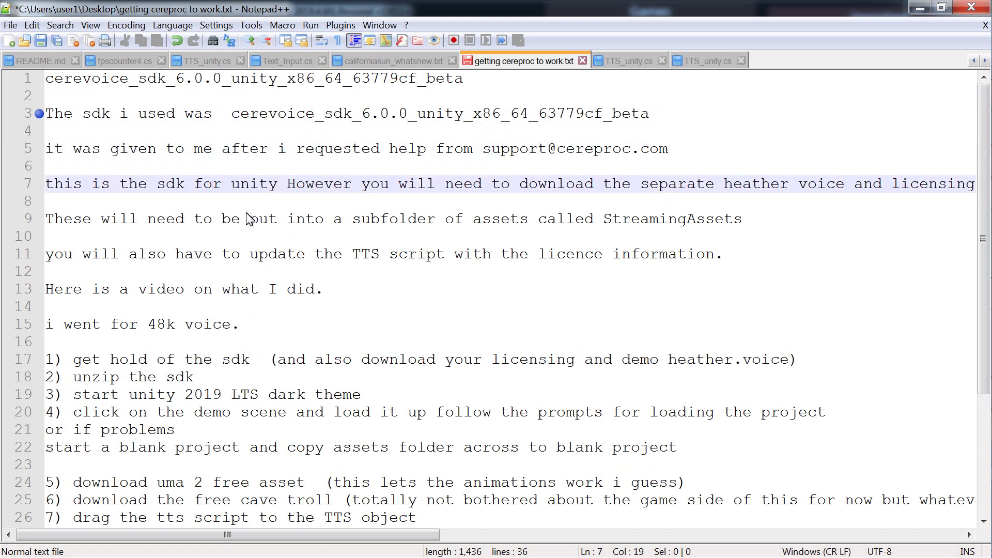
pyautogui.click(642, 184)
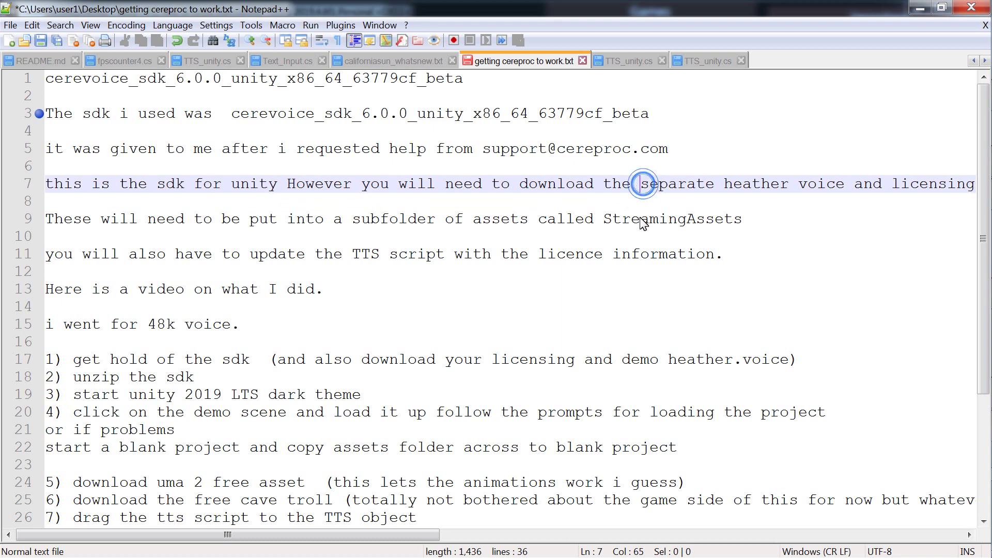
pyautogui.click(723, 184)
pyautogui.press('Return')
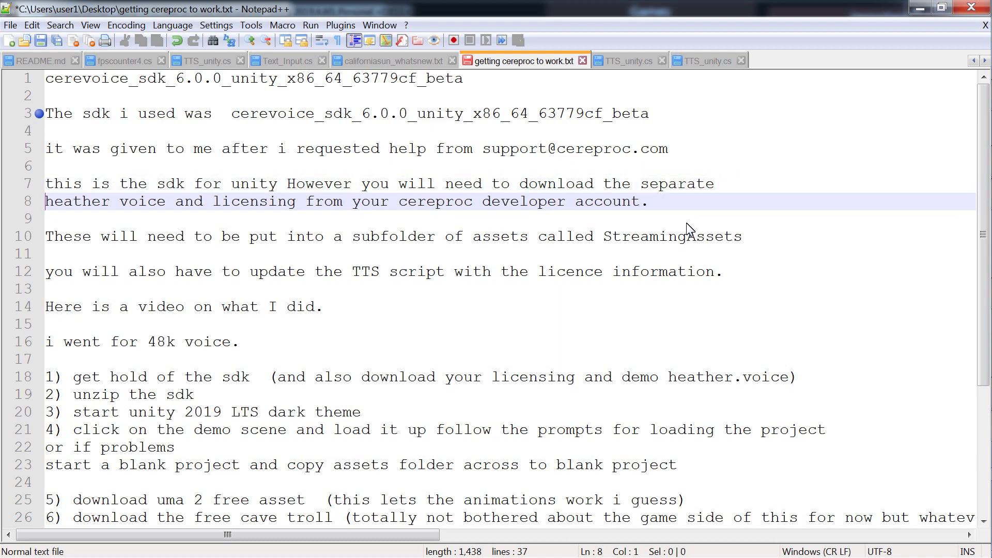
pyautogui.press('Tab')
pyautogui.click(251, 202)
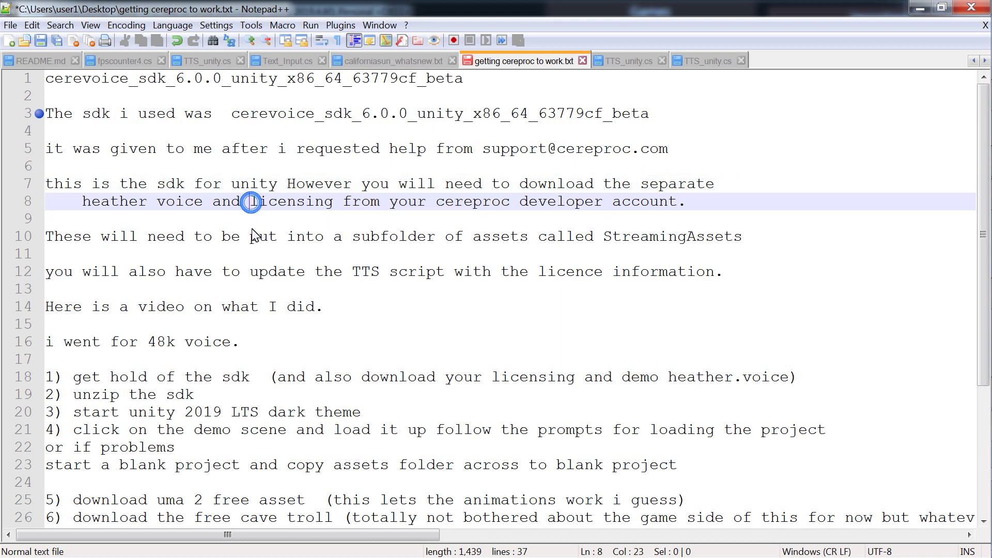
pyautogui.press('Return')
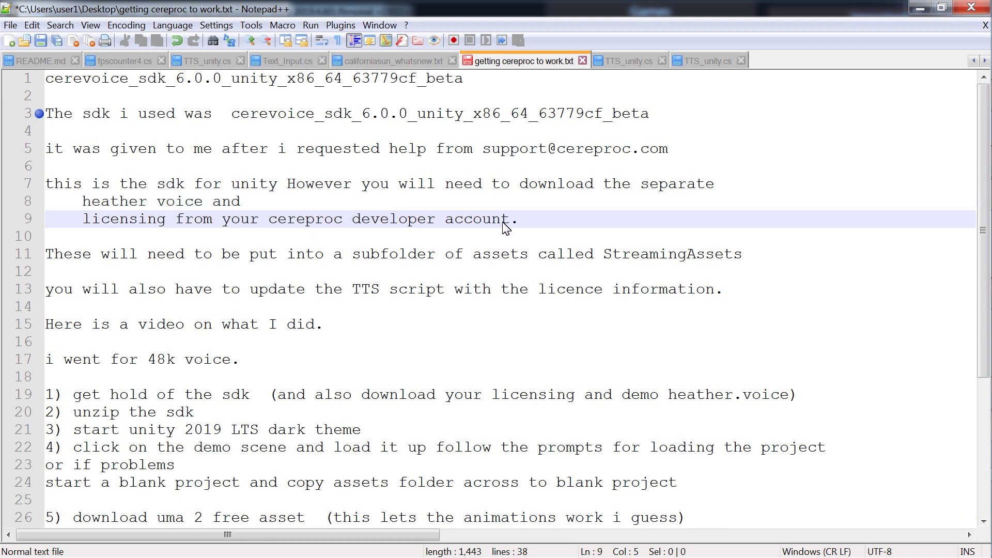
# Read through the notes on the StreamingAssets subfolder, the licence information in the TTS script and the 48k voice.
pyautogui.click(540, 221)
pyautogui.click(172, 239)
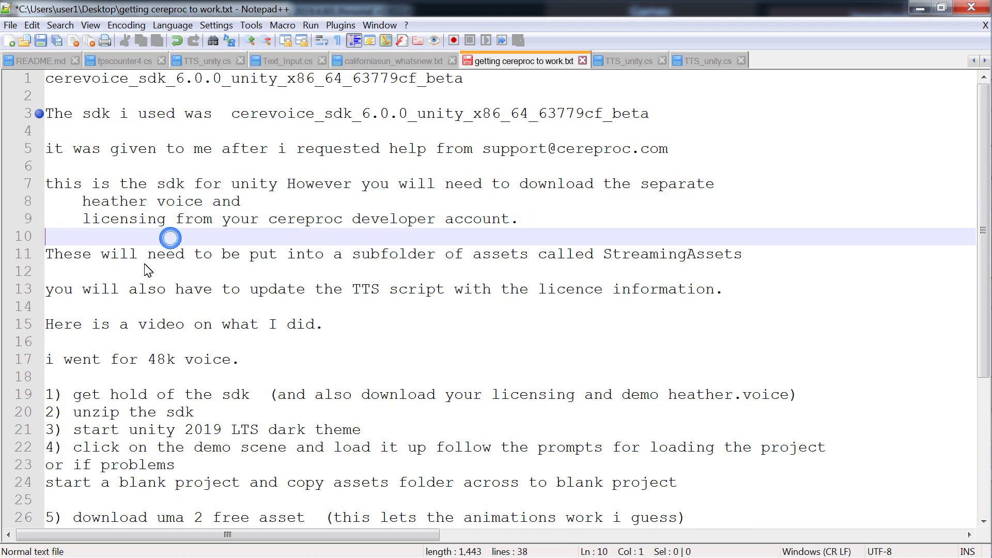
pyautogui.click(140, 270)
pyautogui.click(601, 255)
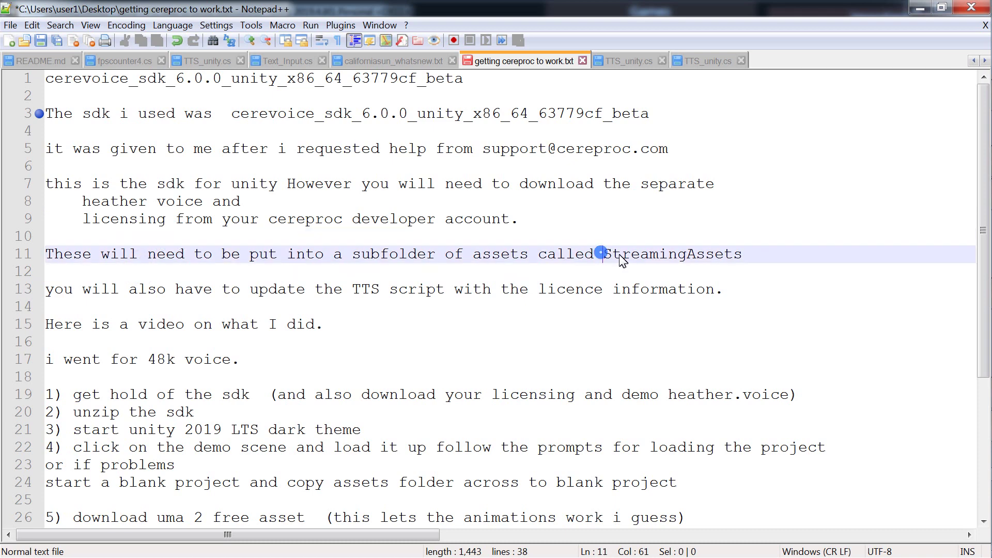
pyautogui.moveTo(602, 256); pyautogui.dragTo(768, 262)
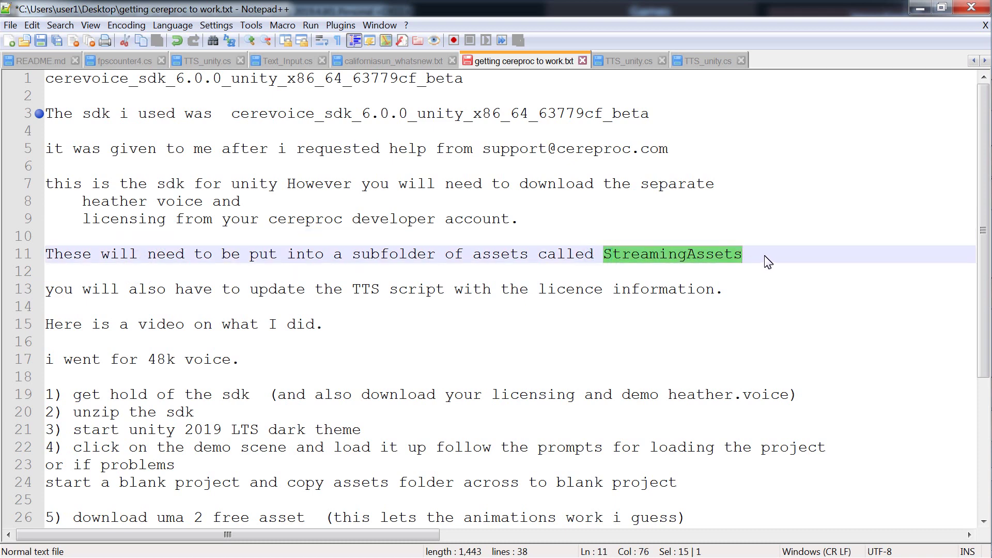
pyautogui.rightClick(693, 255)
pyautogui.click(645, 273)
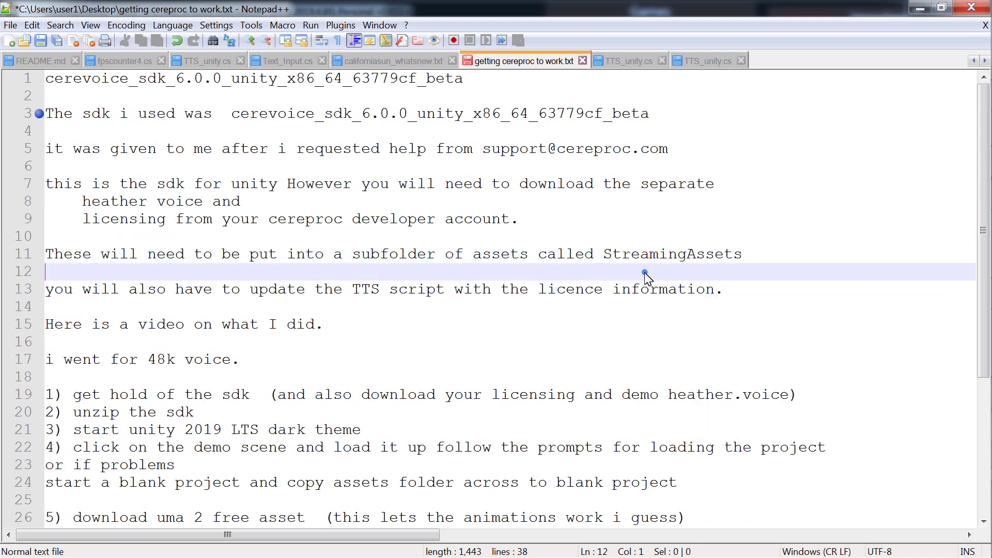
pyautogui.click(129, 305)
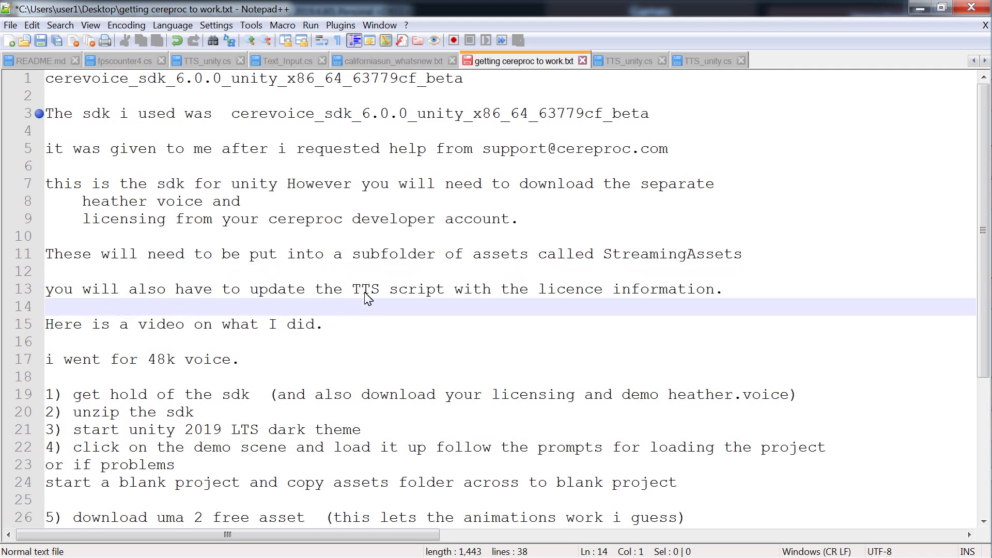
pyautogui.moveTo(350, 290); pyautogui.dragTo(739, 300)
pyautogui.click(471, 327)
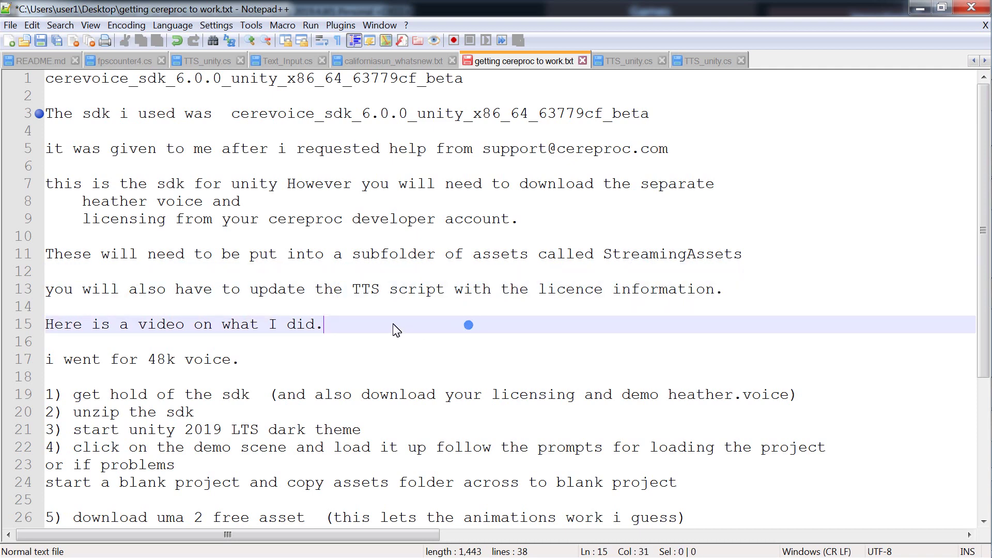
pyautogui.scroll(-1, 383, 326)
pyautogui.moveTo(254, 309); pyautogui.dragTo(60, 309)
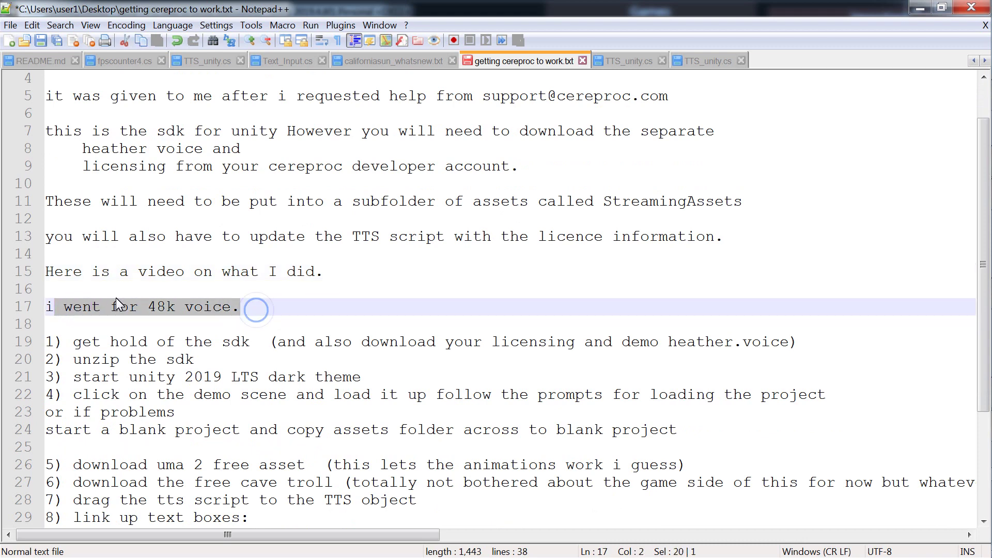
pyautogui.scroll(-1, 312, 292)
pyautogui.click(277, 309)
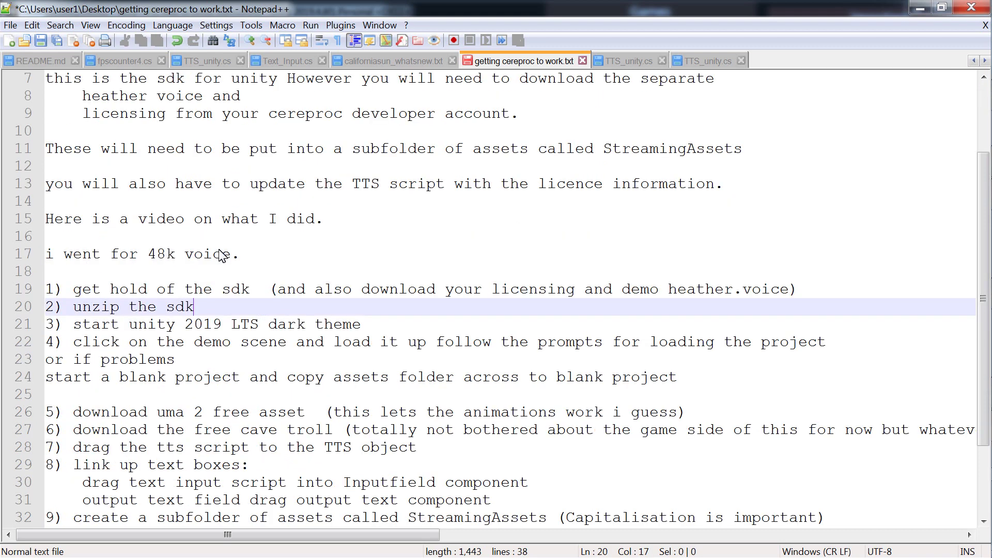
# Append "possibly 16k if performance issues." to the "i went for 48k voice." line.
pyautogui.click(271, 264)
pyautogui.write('possibly ')
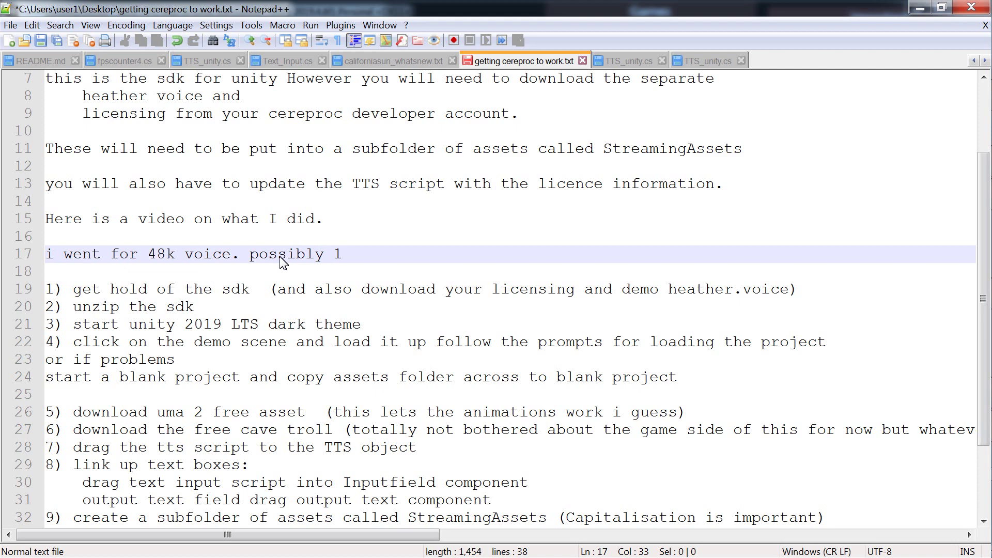
pyautogui.write('16k if perfor')
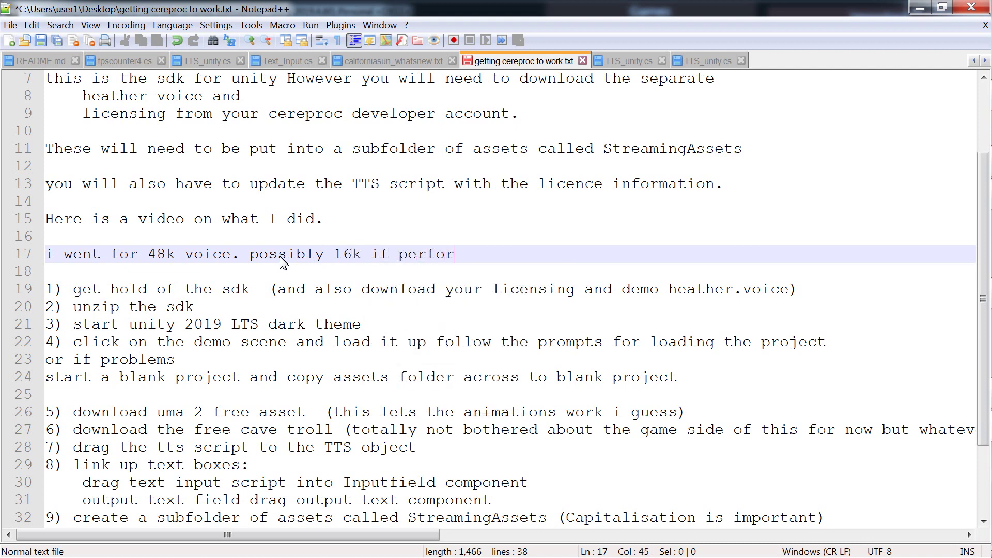
pyautogui.write('mance issues.')
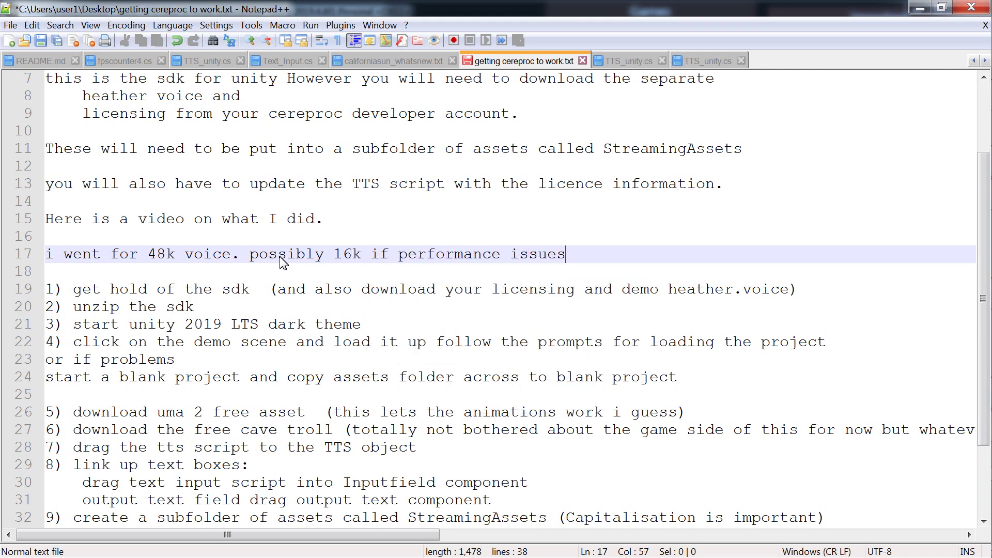
# Add the line "Also i think it might be best to offload the TTS work to the cloud / server." below and save the file.
pyautogui.press('Return')
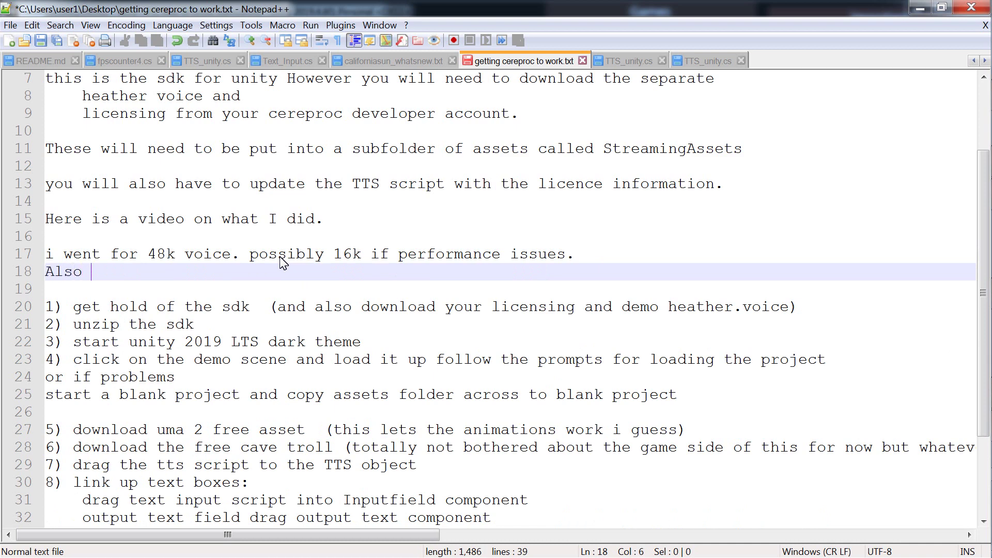
pyautogui.write('Also i think ')
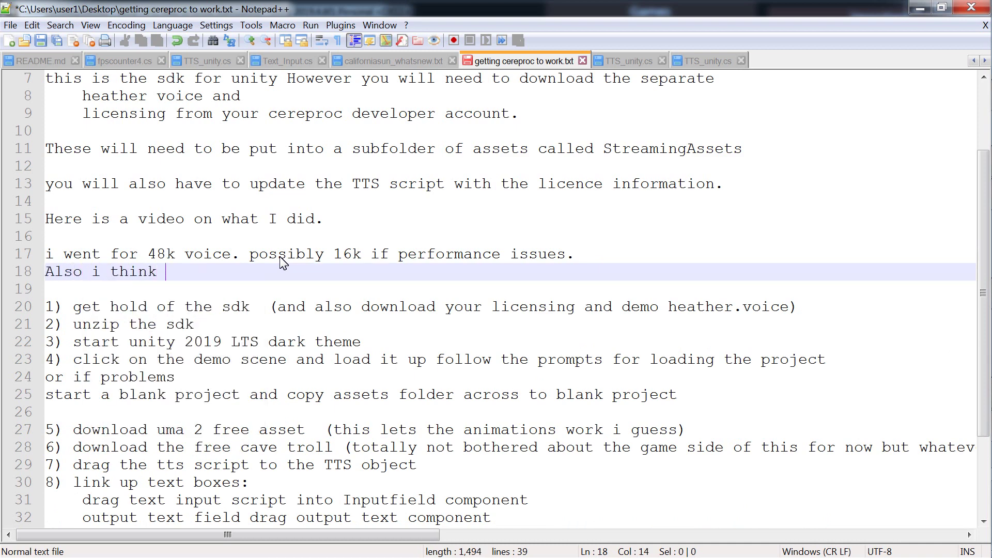
pyautogui.write('it might be best to')
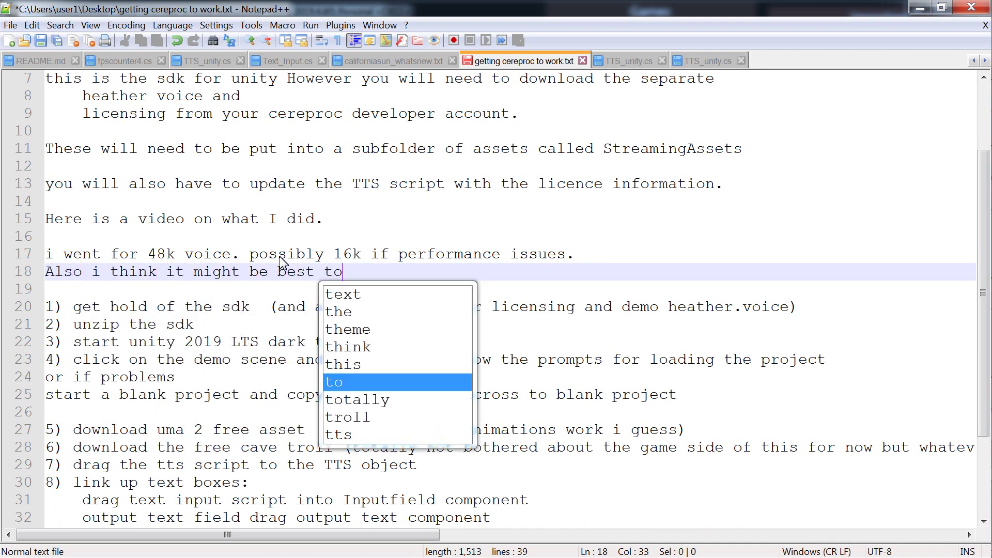
pyautogui.write(' offlaod th')
pyautogui.press('BackSpace')
pyautogui.press('BackSpace')
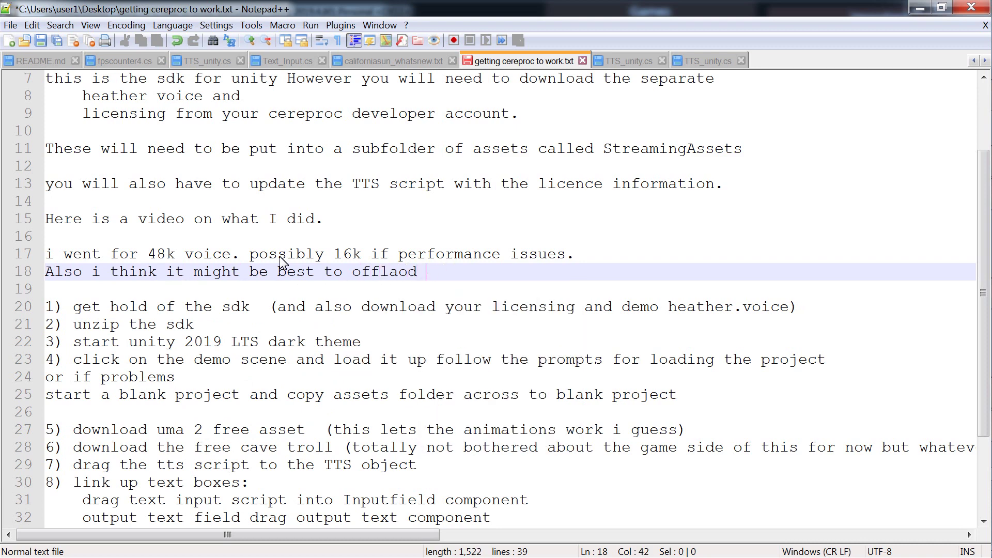
pyautogui.write('d the T')
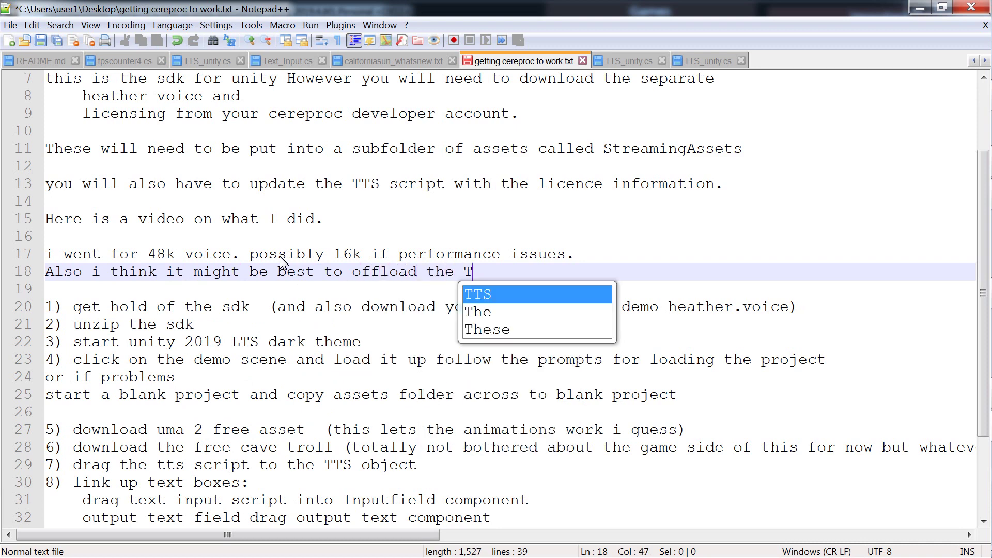
pyautogui.write('TS work to the clo')
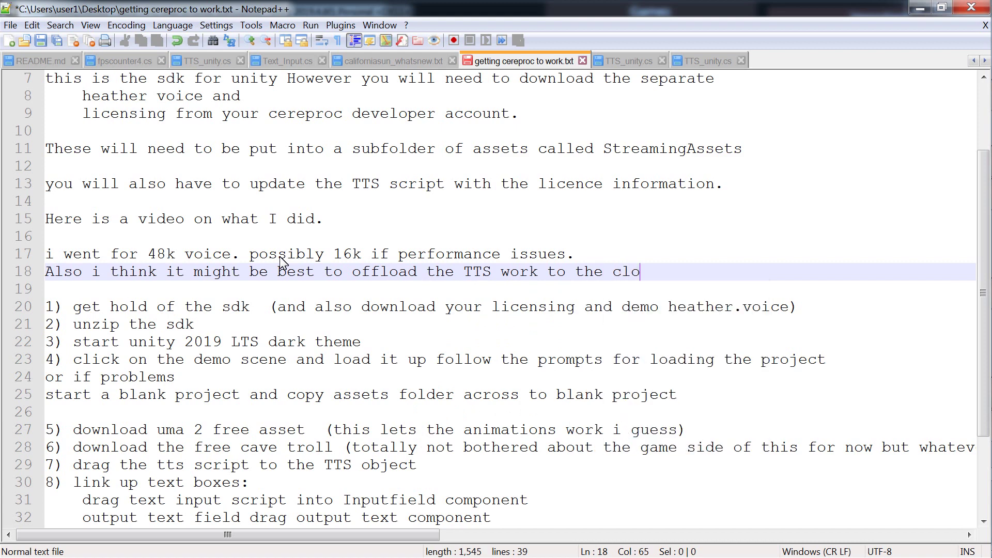
pyautogui.write('ud / server.')
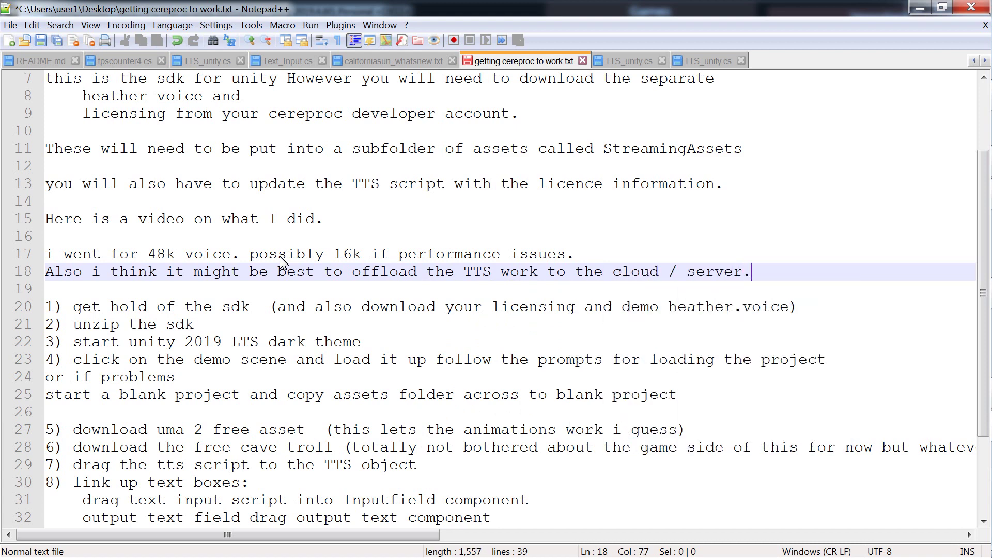
pyautogui.press('Down')
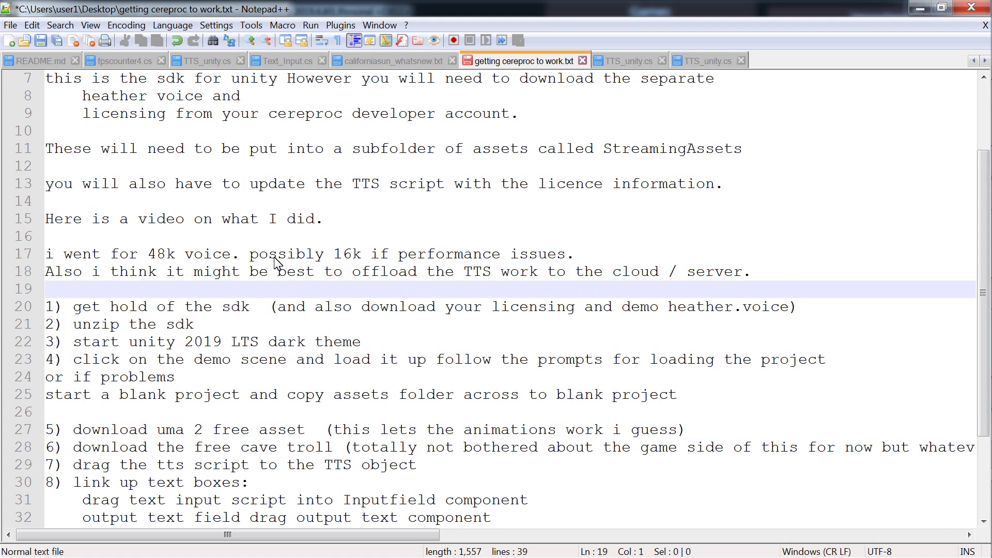
pyautogui.click(227, 324)
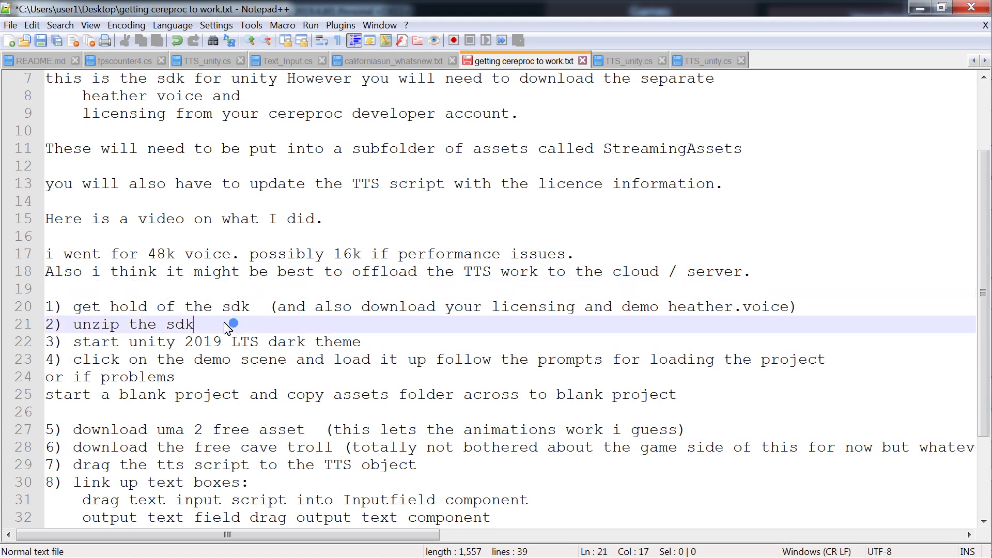
pyautogui.click(111, 306)
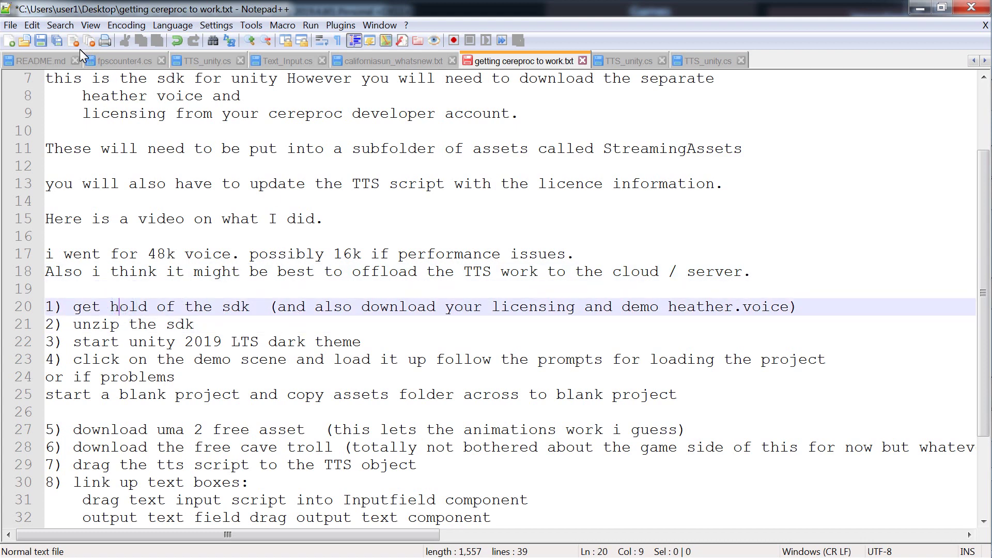
pyautogui.click(41, 41)
# Insert a blank line after "or if problems" under step 4 of the setup instructions.
pyautogui.click(207, 325)
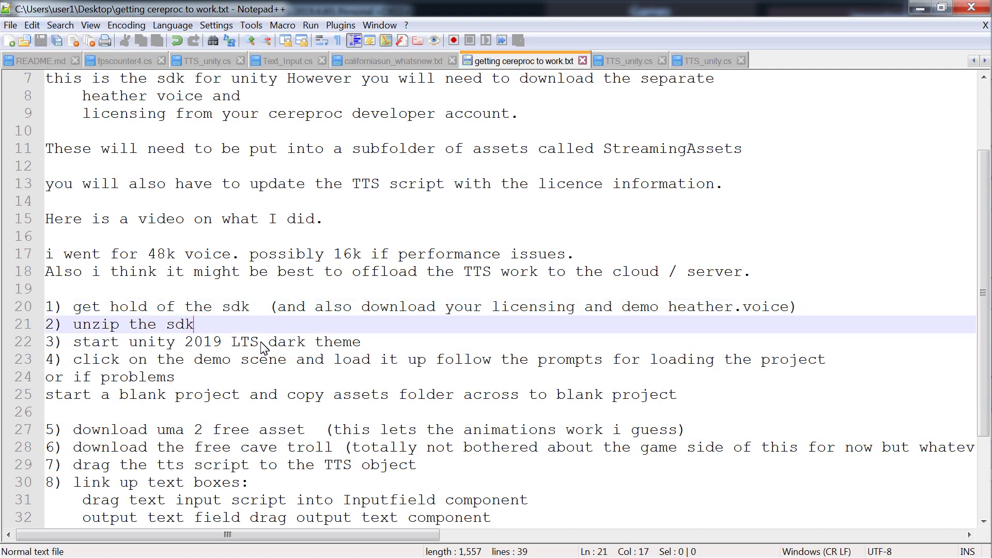
pyautogui.scroll(-1, 243, 342)
pyautogui.click(137, 288)
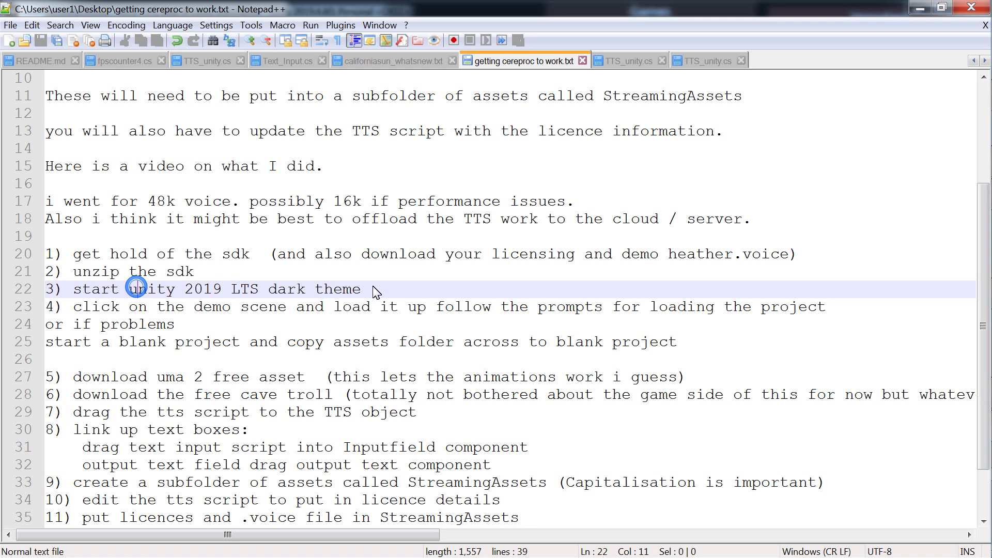
pyautogui.click(171, 308)
pyautogui.click(199, 327)
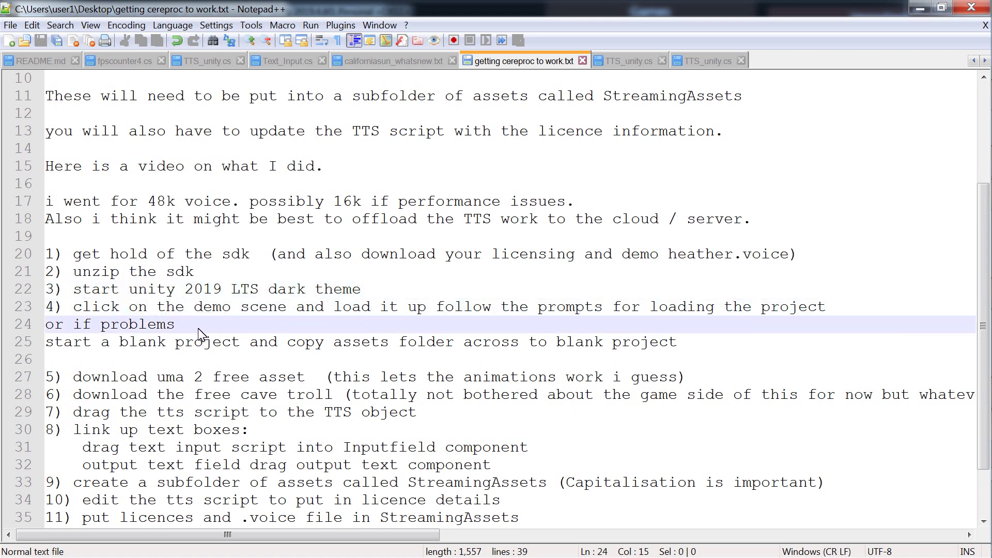
pyautogui.click(200, 327)
pyautogui.press('Return')
# Read through setup steps 5 to 11, highlighting each instruction from the uma 2 asset download to placing the licences and .voice file.
pyautogui.click(351, 361)
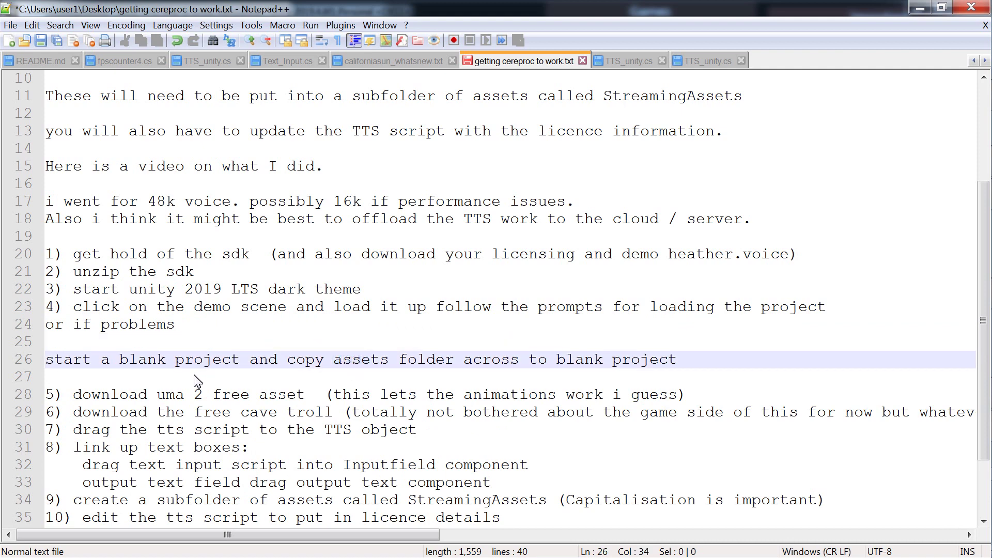
pyautogui.scroll(-1, 581, 357)
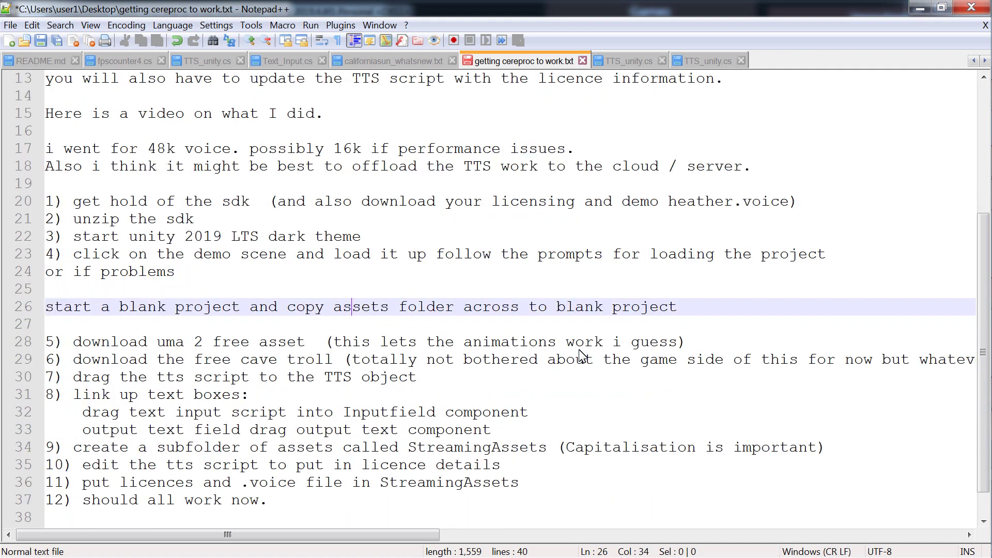
pyautogui.moveTo(74, 342); pyautogui.dragTo(305, 341)
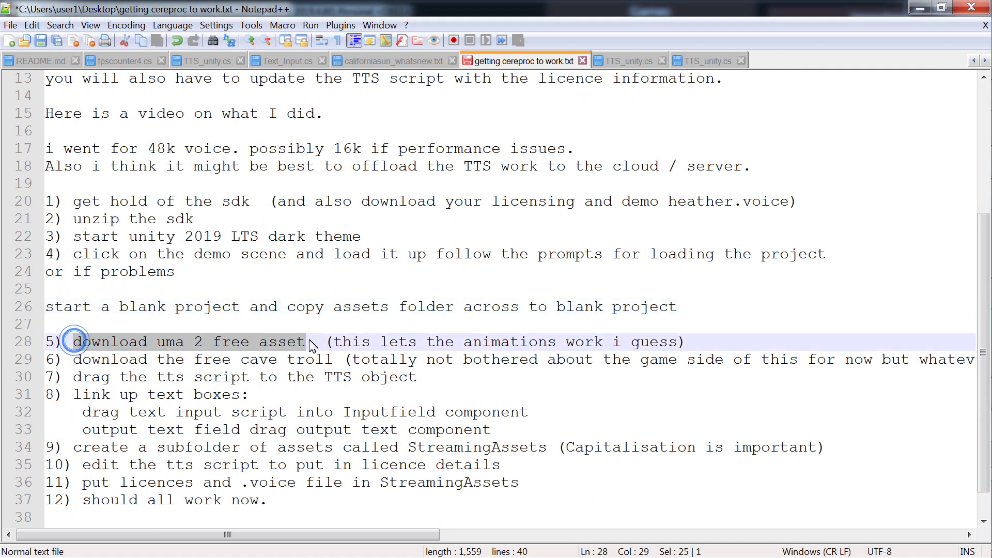
pyautogui.moveTo(82, 362); pyautogui.dragTo(342, 360)
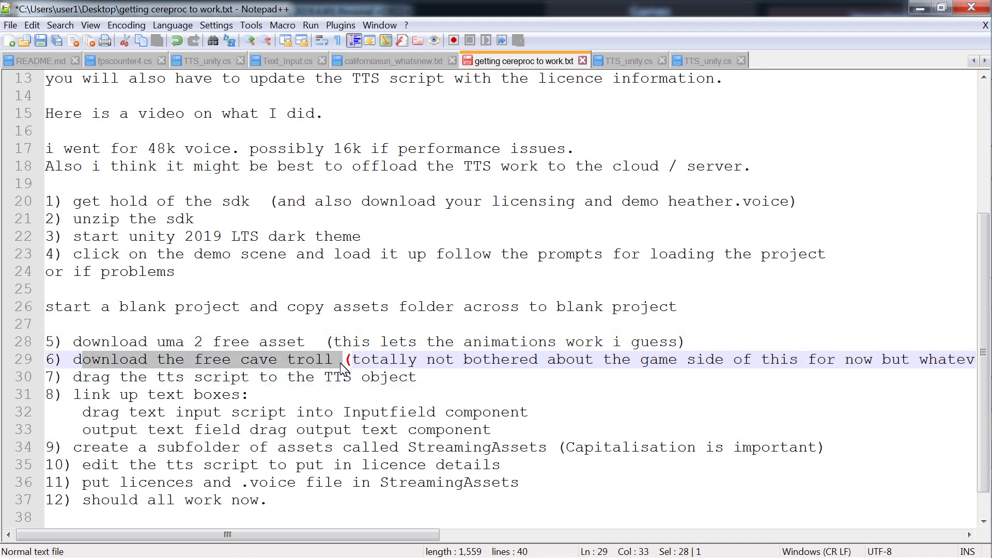
pyautogui.moveTo(73, 378); pyautogui.dragTo(433, 381)
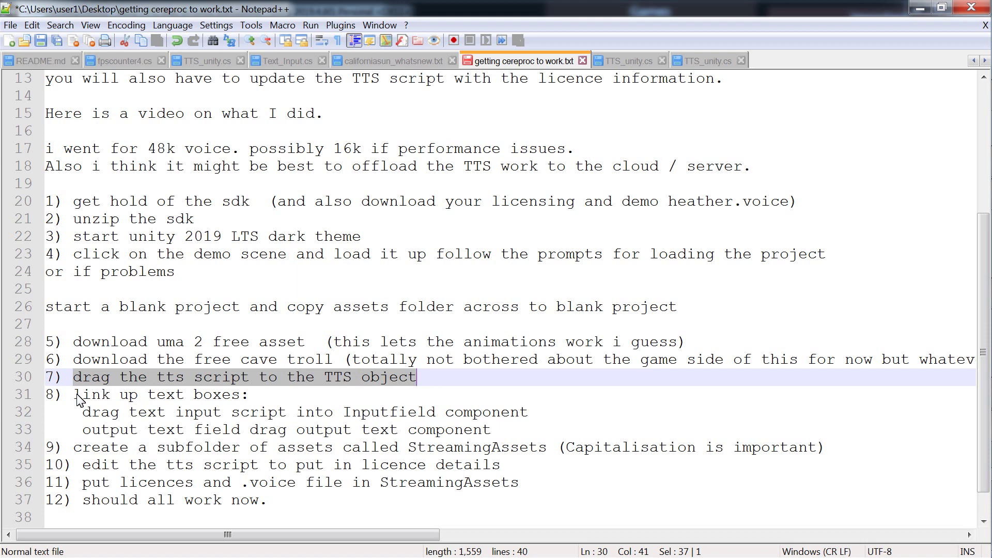
pyautogui.moveTo(73, 394); pyautogui.dragTo(249, 395)
pyautogui.moveTo(86, 417); pyautogui.dragTo(548, 416)
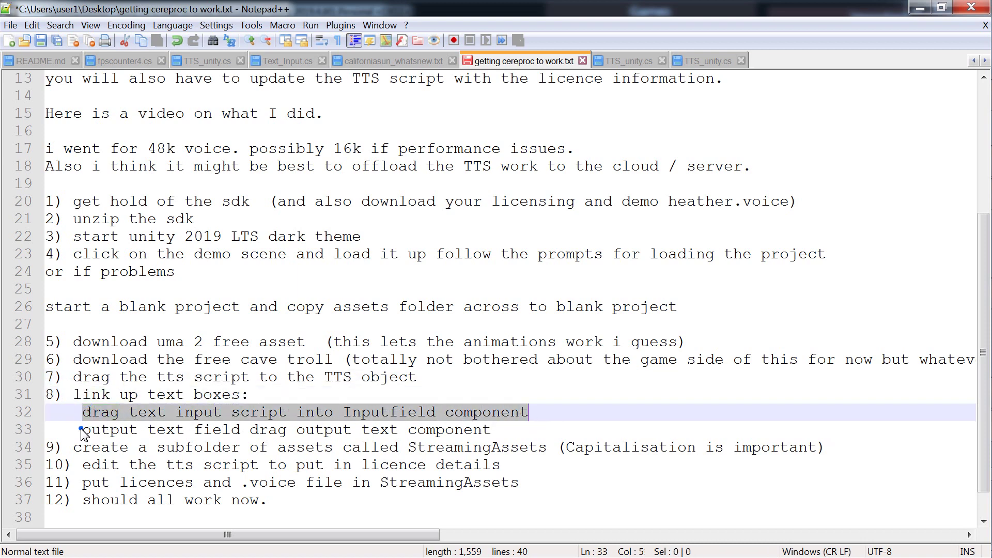
pyautogui.moveTo(83, 430); pyautogui.dragTo(513, 432)
pyautogui.scroll(-1, 399, 414)
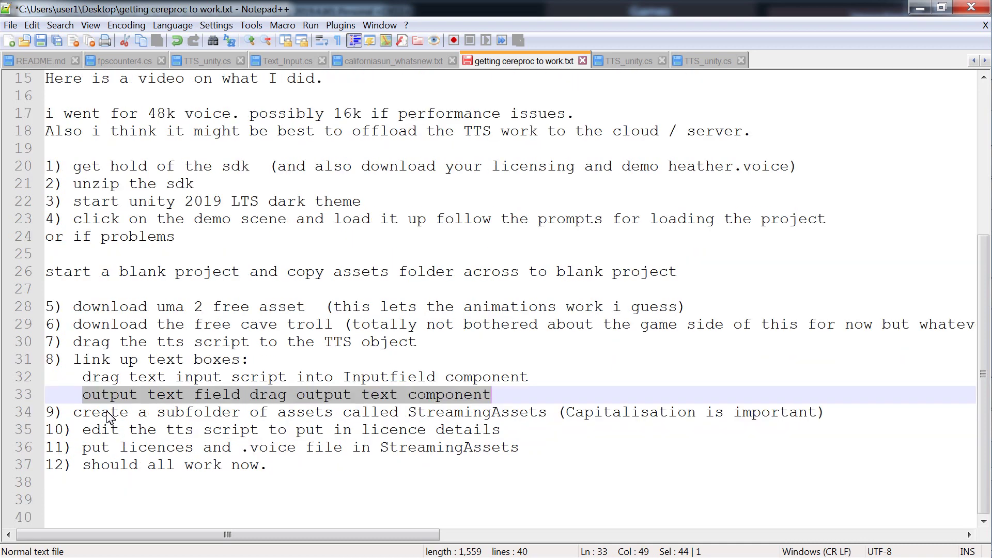
pyautogui.moveTo(73, 413); pyautogui.dragTo(849, 415)
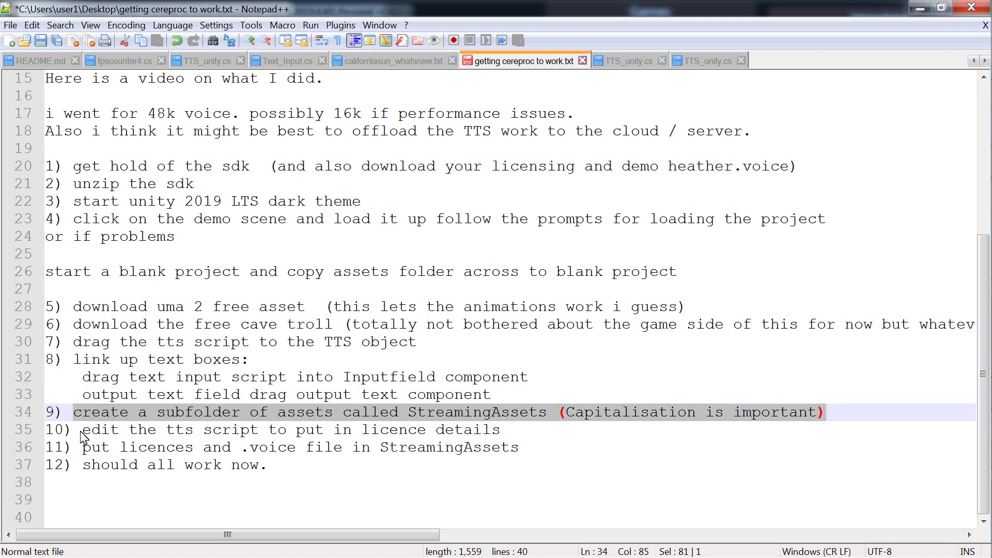
pyautogui.moveTo(81, 433); pyautogui.dragTo(532, 442)
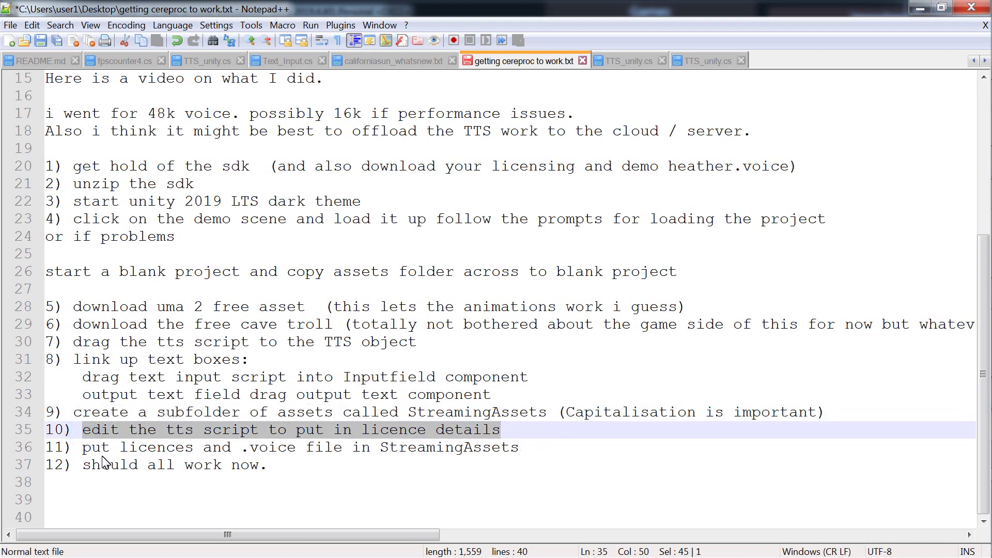
pyautogui.moveTo(82, 449); pyautogui.dragTo(535, 458)
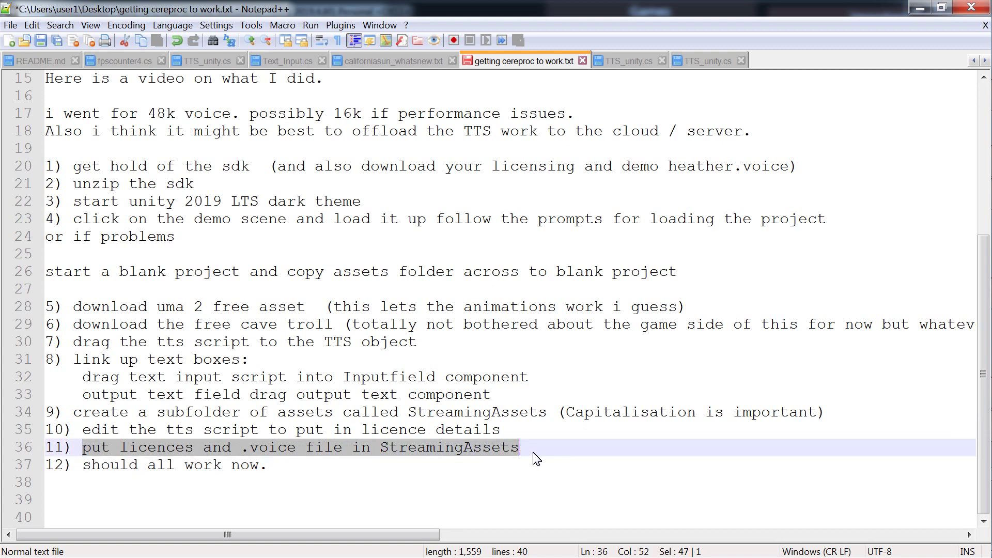
# Save the edited setup notes and look over the whole file once more.
pyautogui.click(102, 482)
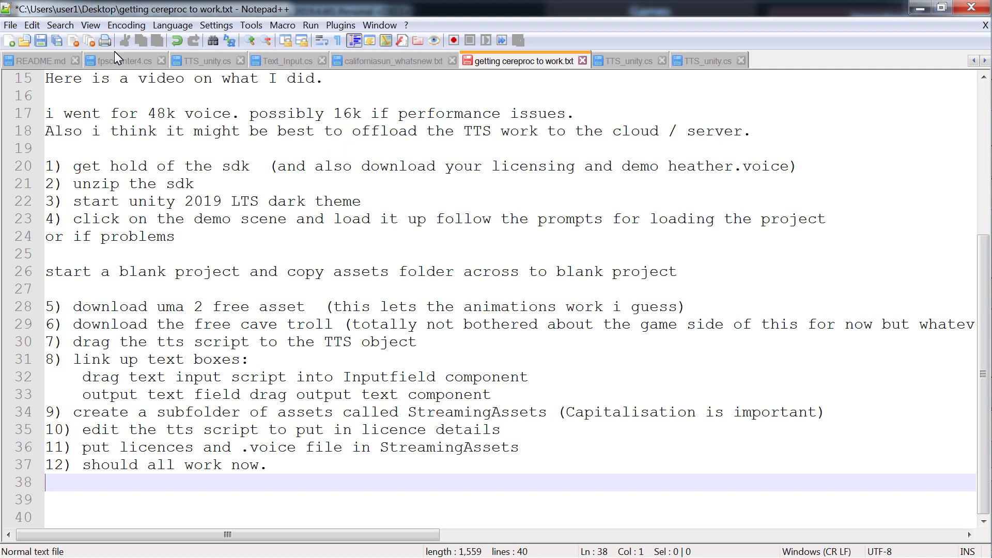
pyautogui.click(38, 44)
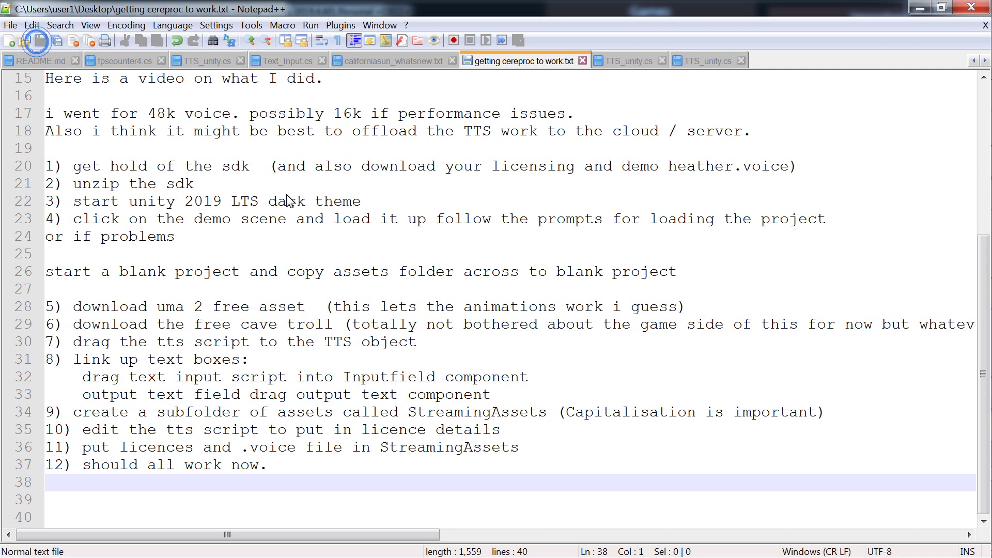
pyautogui.scroll(5, 567, 302)
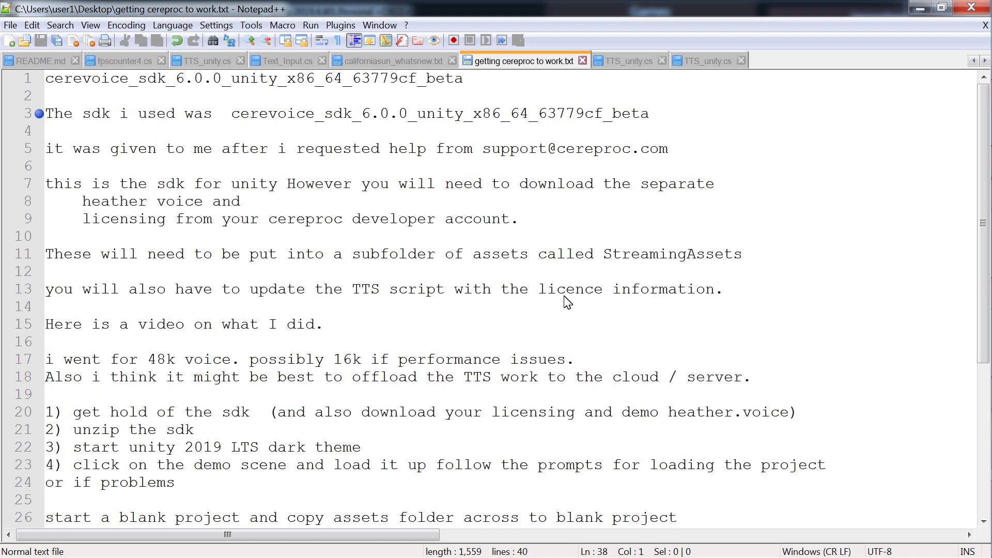
pyautogui.scroll(-5, 713, 274)
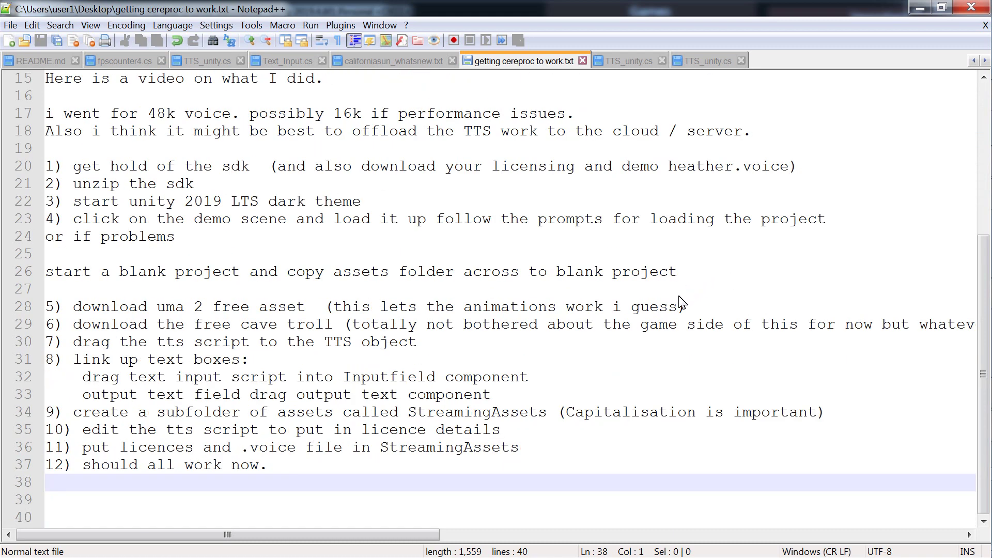
pyautogui.scroll(5, 680, 304)
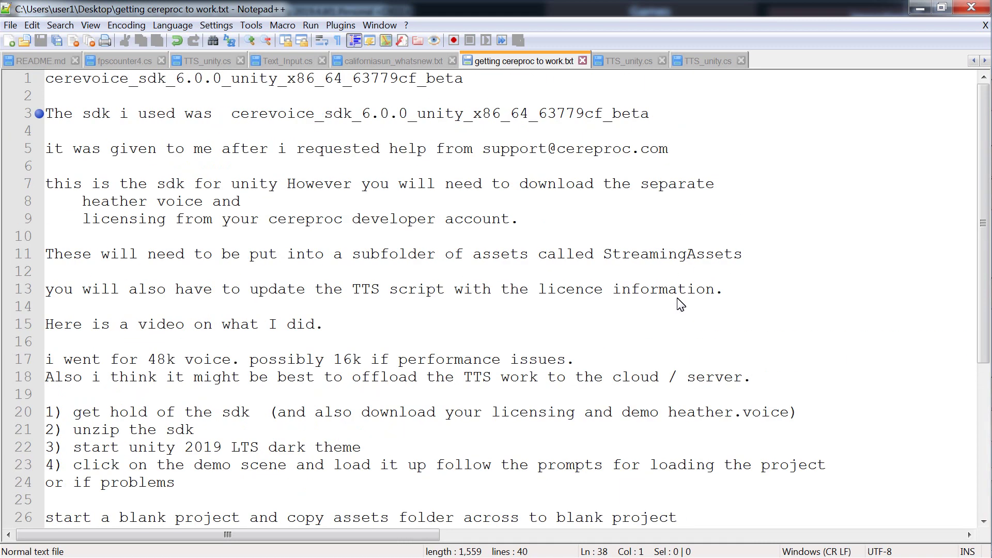